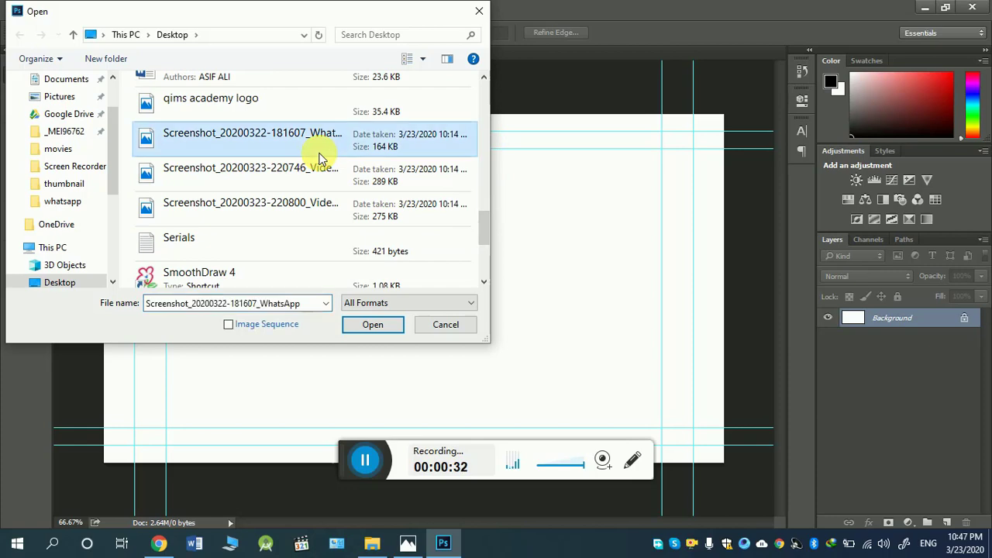
Open the three dated Screenshot images from the Desktop, look through them and return to the Untitled-1 document
{"action": "key", "text": "shift+Down"}
{"action": "key", "text": "shift+Down"}
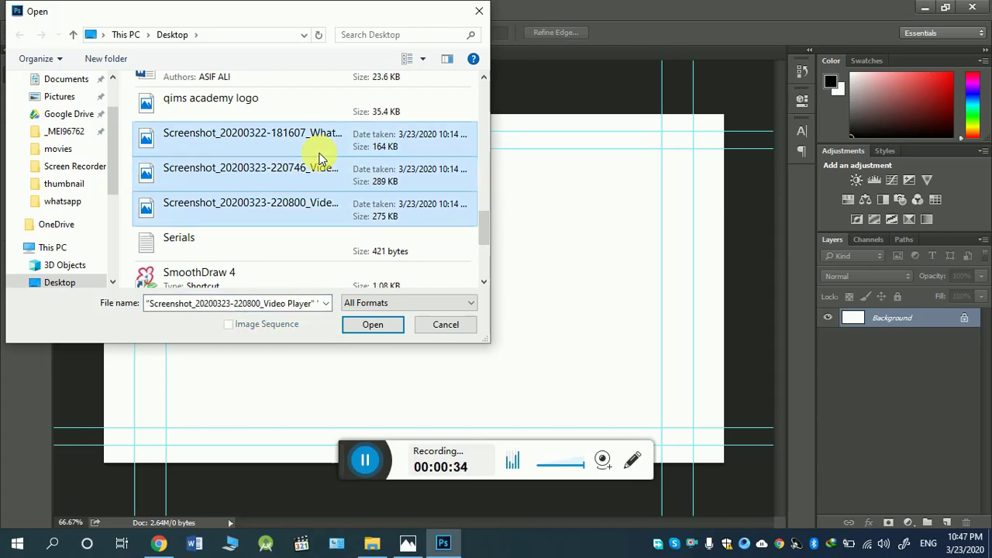
{"action": "left_click", "coordinate": [369, 325]}
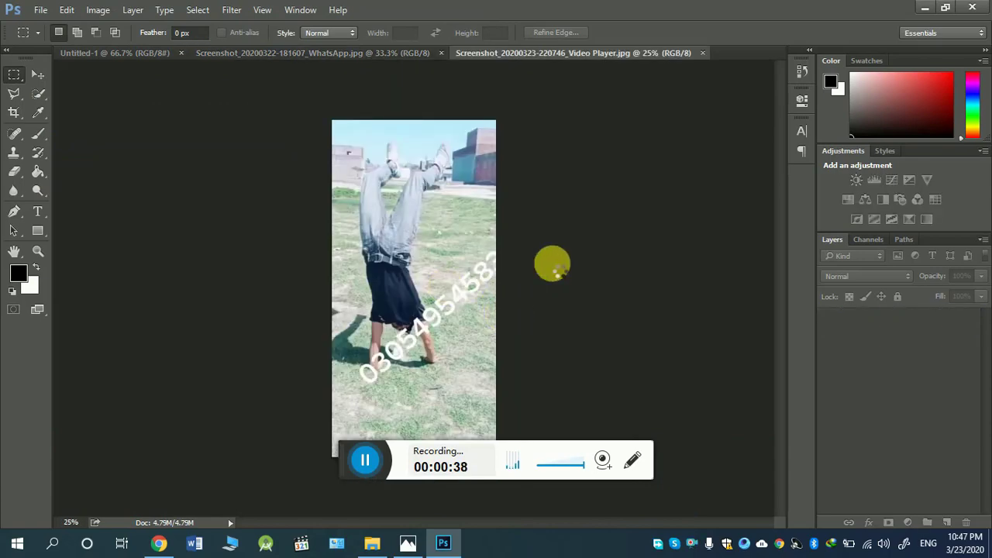
{"action": "left_click", "coordinate": [368, 57]}
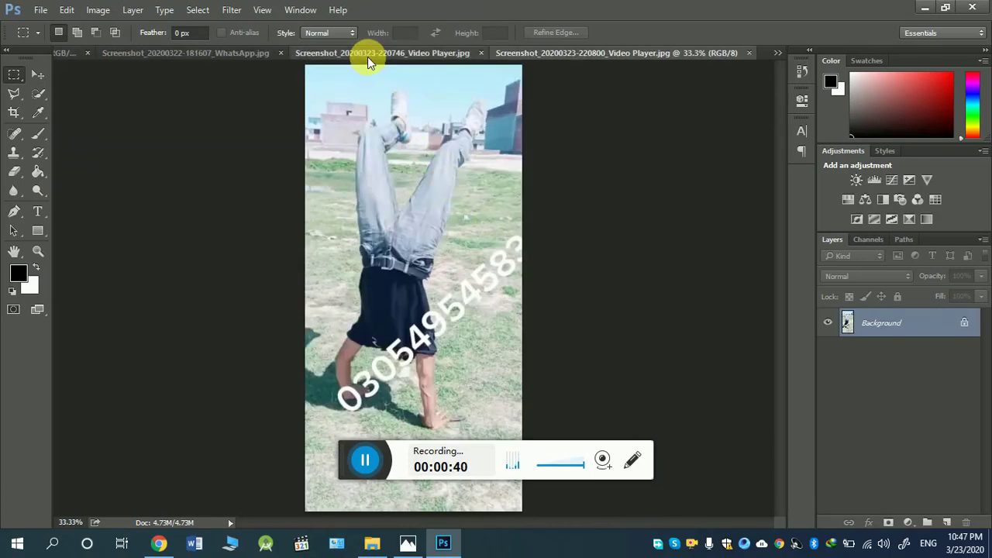
{"action": "left_click", "coordinate": [250, 55]}
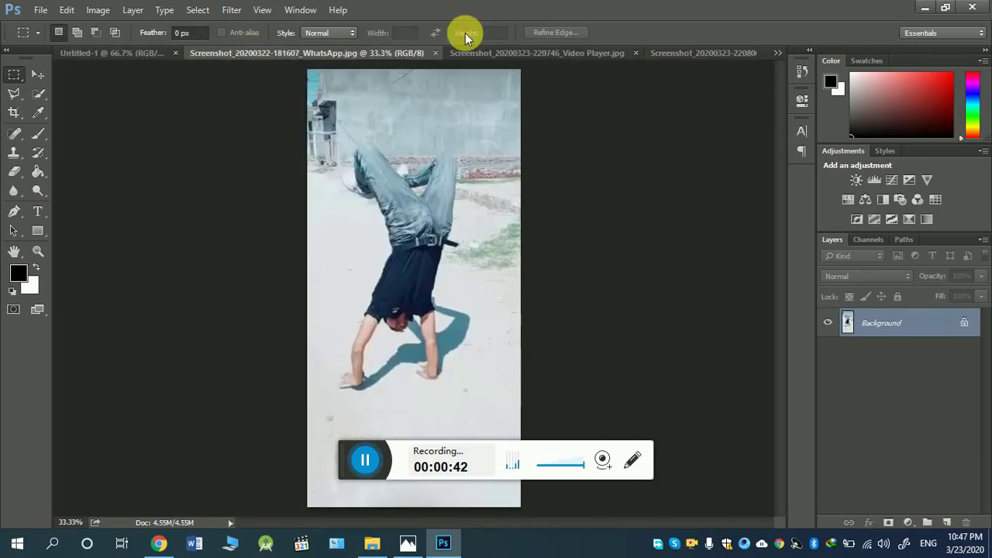
{"action": "left_click", "coordinate": [686, 53]}
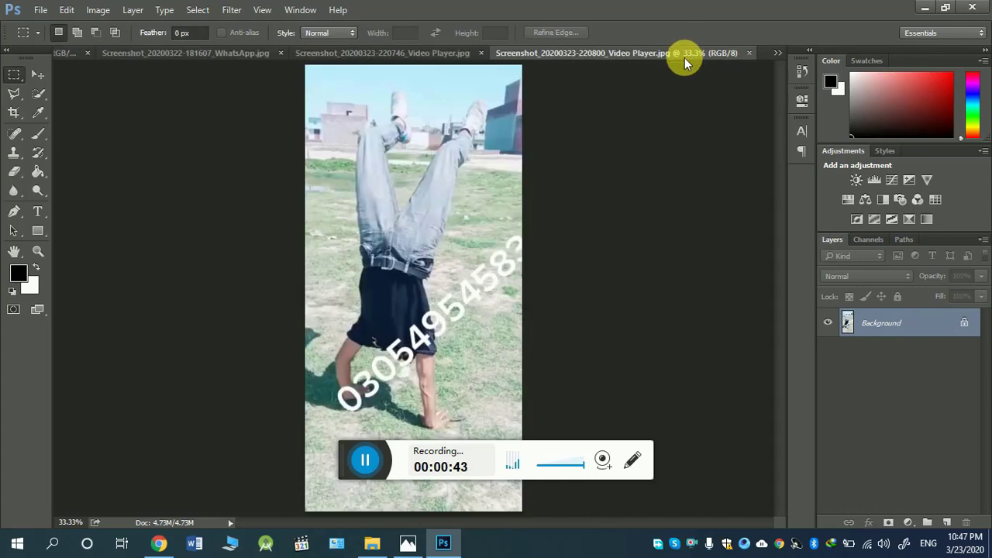
{"action": "left_click", "coordinate": [64, 53]}
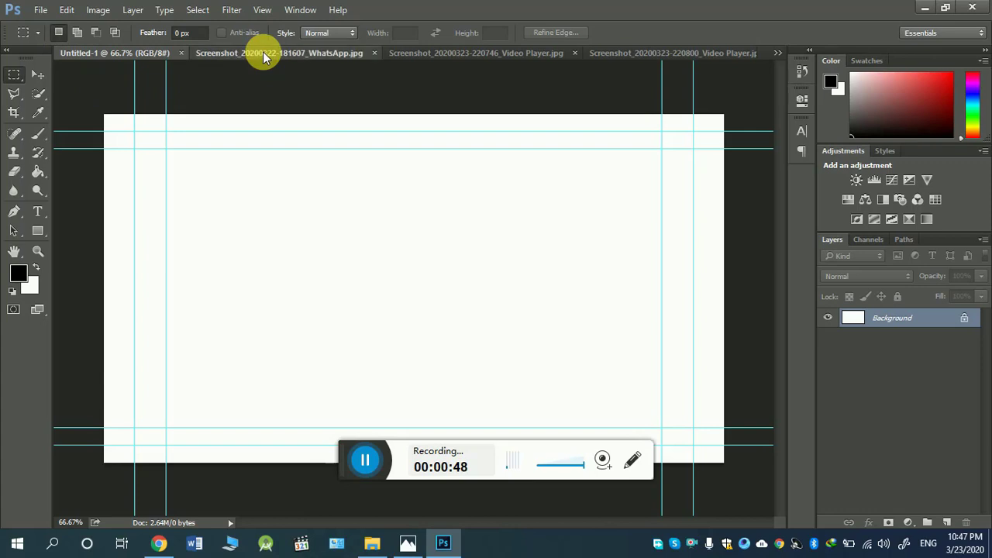
{"action": "left_click", "coordinate": [263, 54]}
{"action": "left_click", "coordinate": [41, 74]}
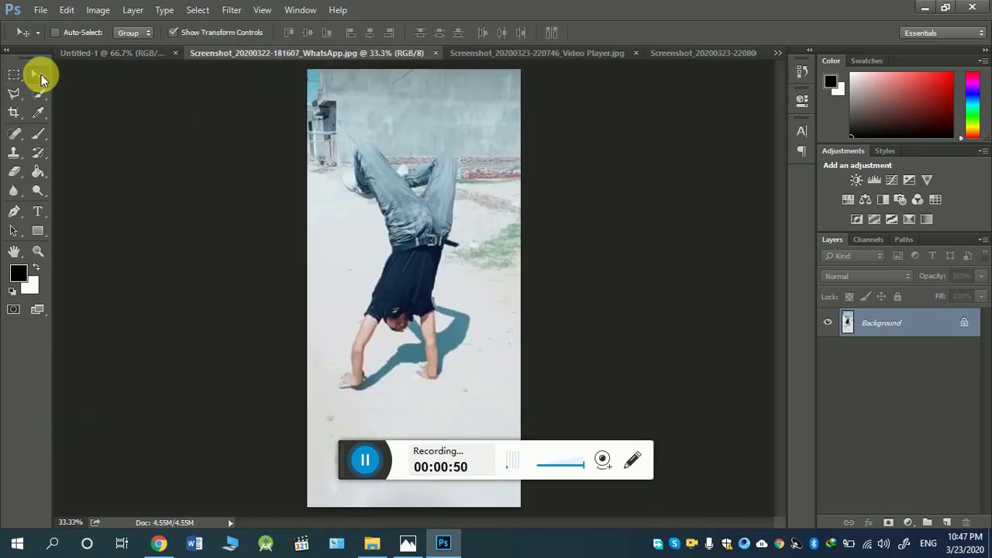
{"action": "left_click_drag", "start_coordinate": [494, 295], "coordinate": [332, 259]}
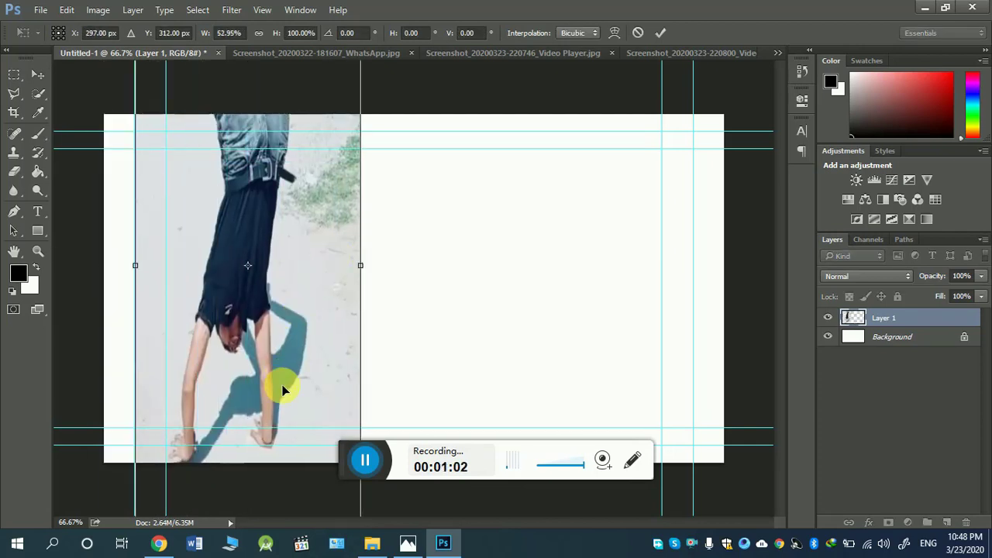
Scale the WhatsApp image to about 46% width and 40% height, fit it to the canvas's left edge at full height, and apply the transformation
{"action": "left_click_drag", "start_coordinate": [283, 390], "coordinate": [299, 158]}
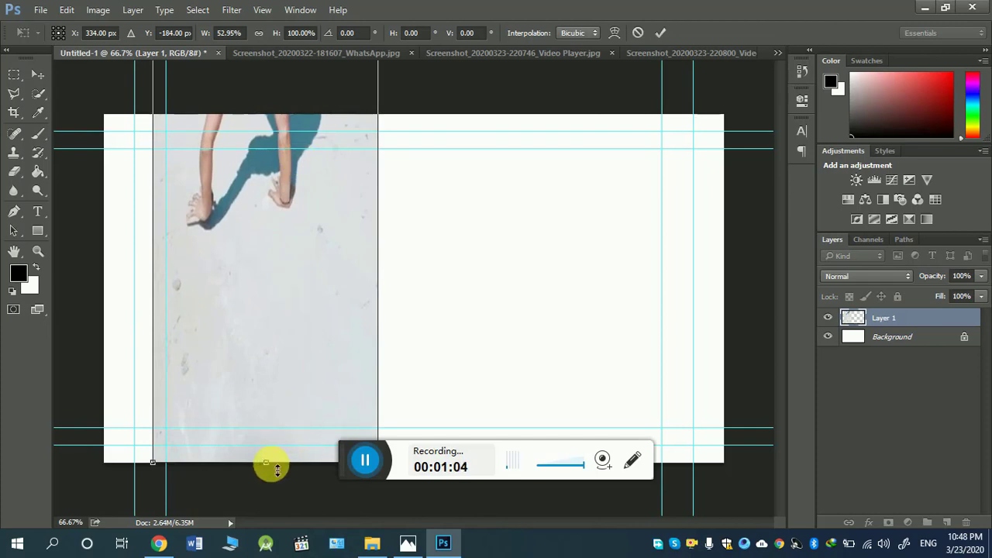
{"action": "left_click_drag", "start_coordinate": [267, 465], "coordinate": [267, 219]}
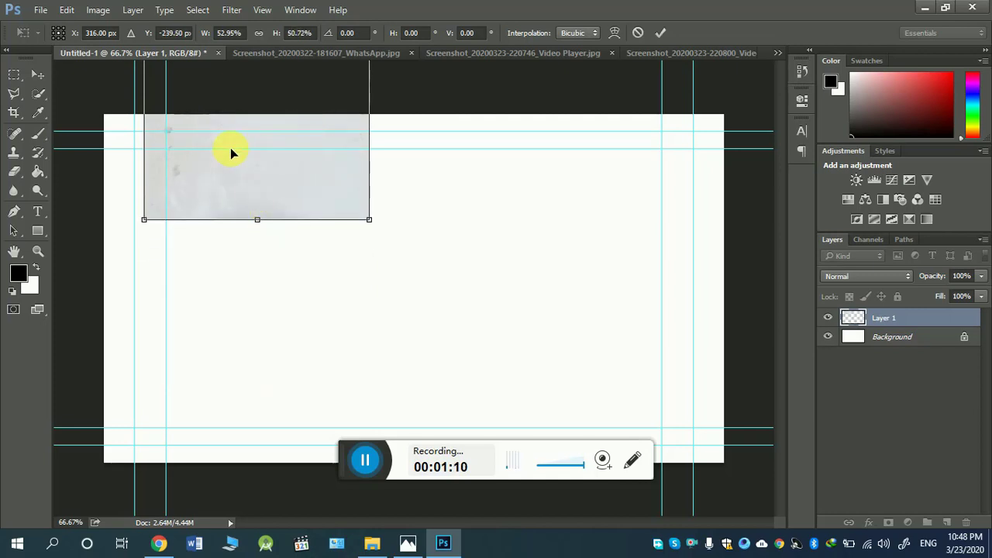
{"action": "left_click_drag", "start_coordinate": [234, 144], "coordinate": [218, 347]}
{"action": "left_click_drag", "start_coordinate": [255, 419], "coordinate": [261, 324]}
{"action": "left_click_drag", "start_coordinate": [254, 239], "coordinate": [224, 385]}
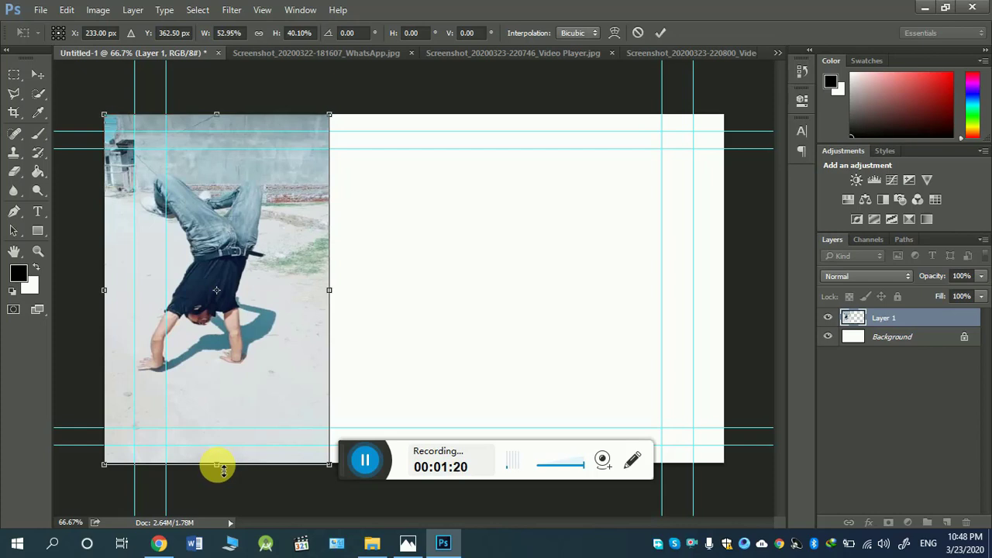
{"action": "left_click_drag", "start_coordinate": [222, 468], "coordinate": [216, 462]}
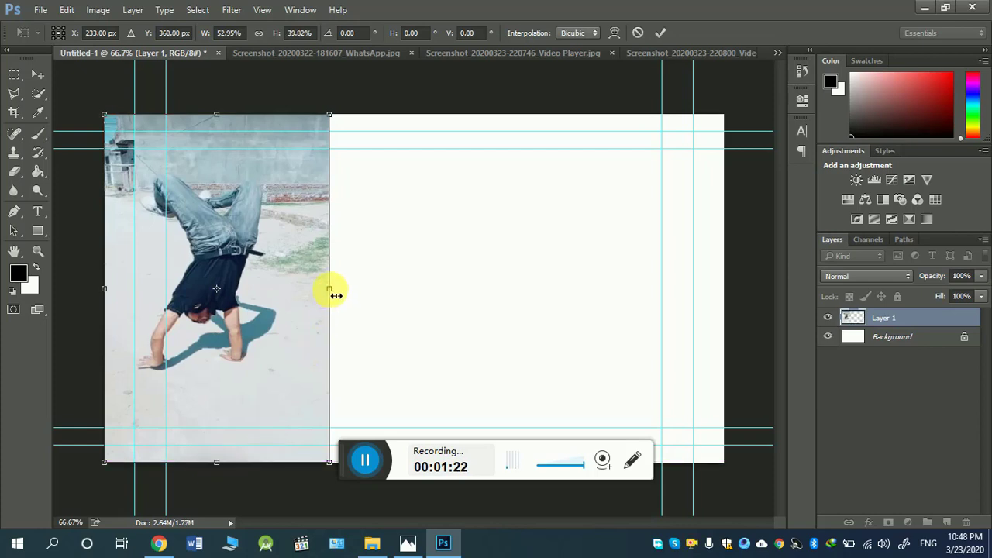
{"action": "left_click_drag", "start_coordinate": [330, 292], "coordinate": [307, 301]}
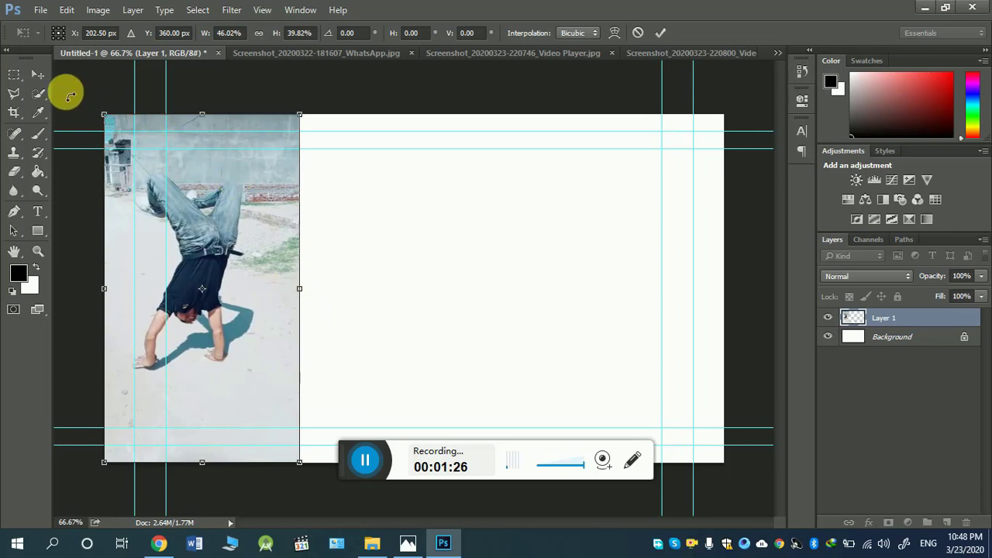
{"action": "left_click", "coordinate": [37, 74]}
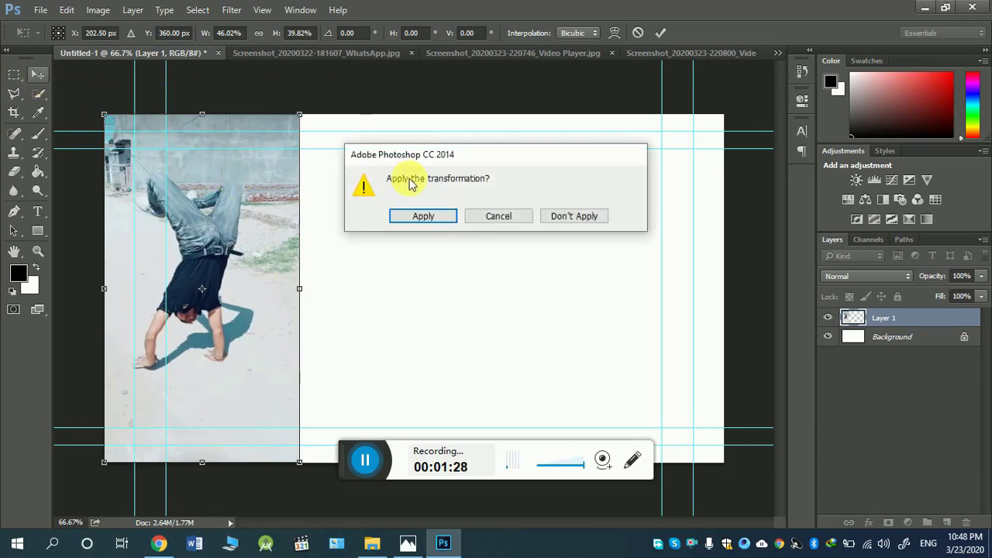
{"action": "left_click", "coordinate": [427, 216]}
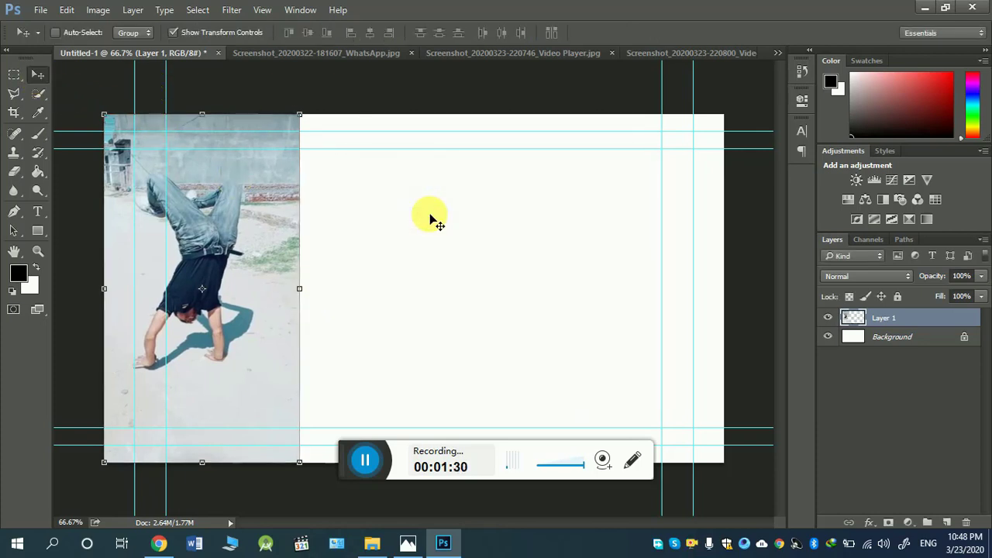
{"action": "left_click", "coordinate": [42, 11]}
{"action": "left_click", "coordinate": [66, 9]}
{"action": "left_click", "coordinate": [66, 10]}
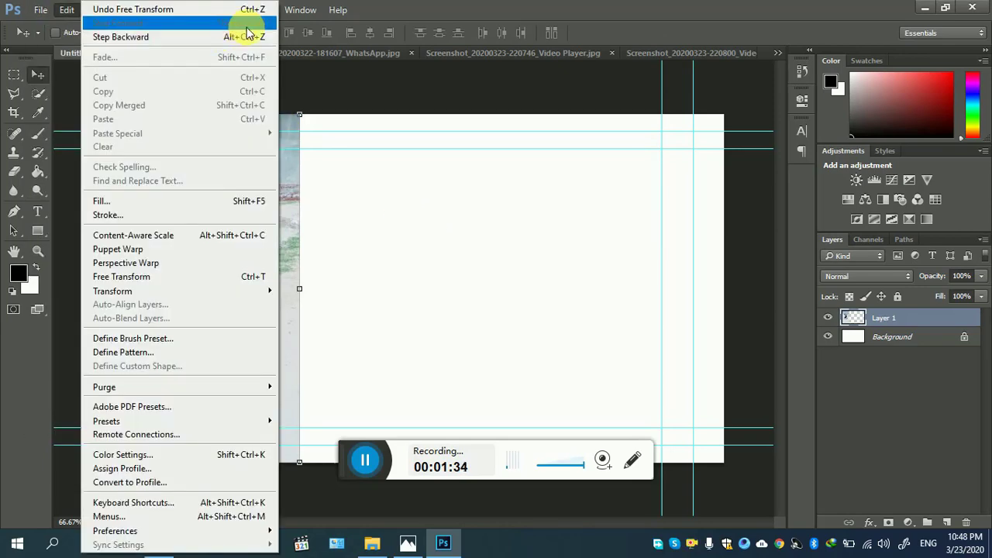
{"action": "left_click", "coordinate": [410, 128]}
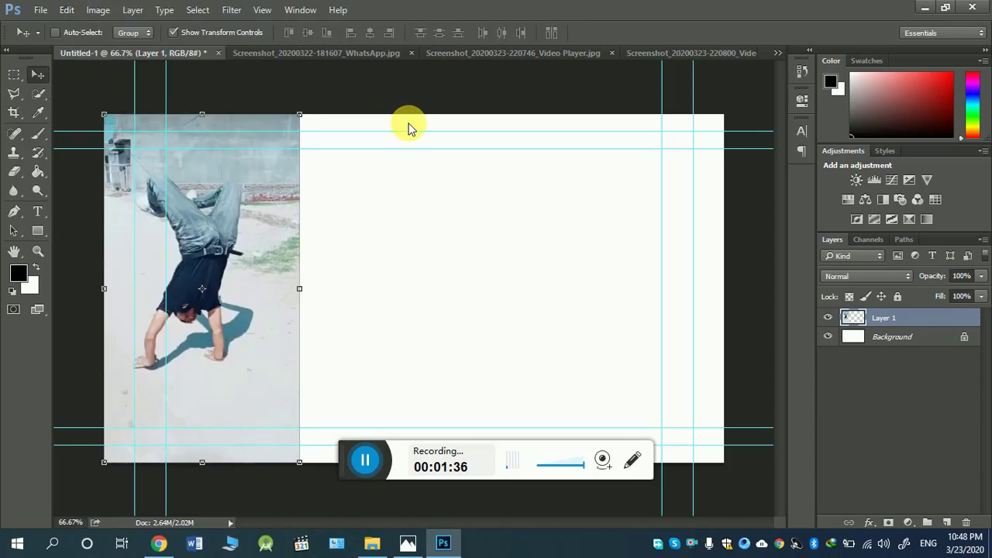
{"action": "left_click", "coordinate": [486, 52]}
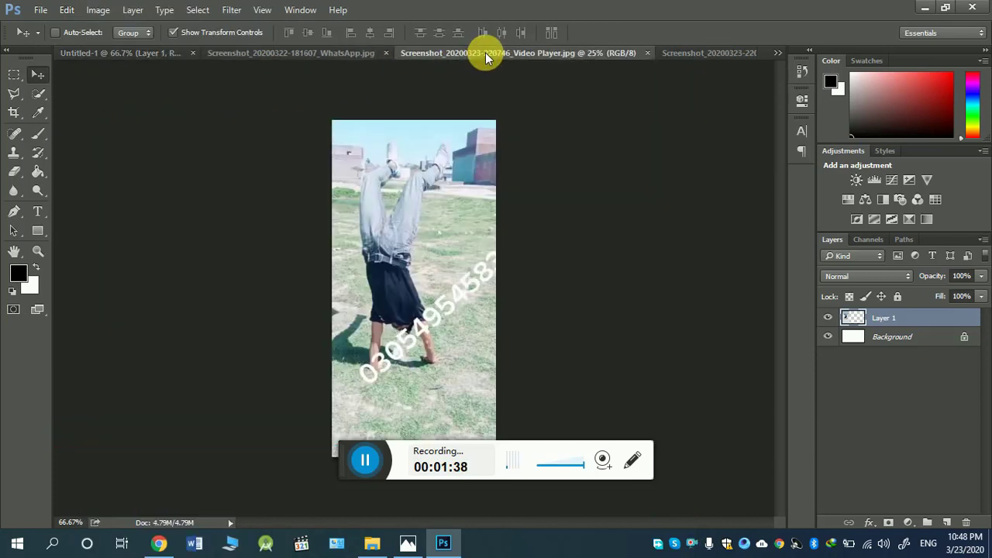
{"action": "left_click_drag", "start_coordinate": [417, 263], "coordinate": [438, 202]}
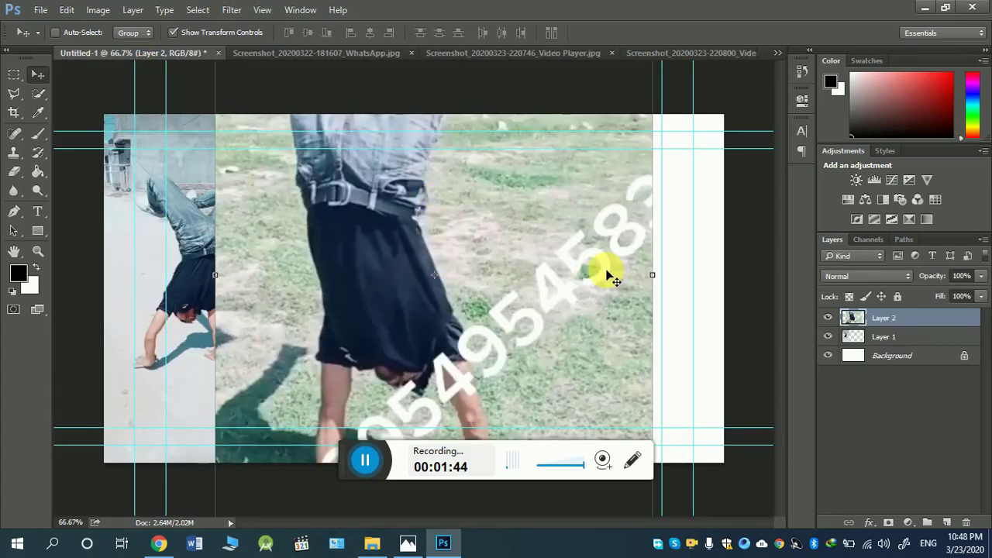
{"action": "left_click_drag", "start_coordinate": [652, 275], "coordinate": [437, 277]}
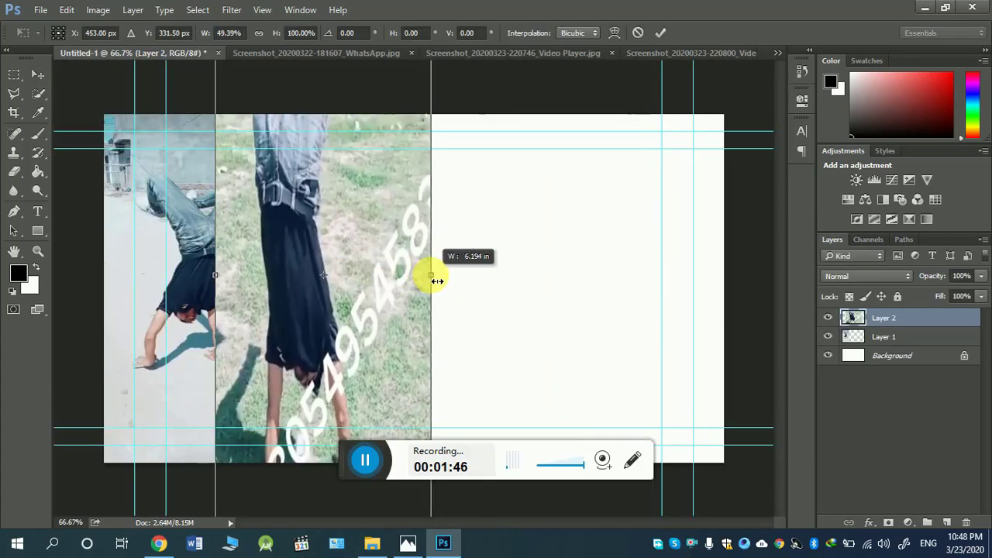
Reduce the second image's height to about 37% and position it directly beside the first image
{"action": "left_click_drag", "start_coordinate": [333, 237], "coordinate": [419, 141]}
{"action": "left_click_drag", "start_coordinate": [467, 396], "coordinate": [457, 210]}
{"action": "left_click_drag", "start_coordinate": [408, 346], "coordinate": [425, 218]}
{"action": "left_click_drag", "start_coordinate": [408, 181], "coordinate": [416, 362]}
{"action": "left_click_drag", "start_coordinate": [425, 410], "coordinate": [419, 222]}
{"action": "left_click_drag", "start_coordinate": [398, 169], "coordinate": [403, 359]}
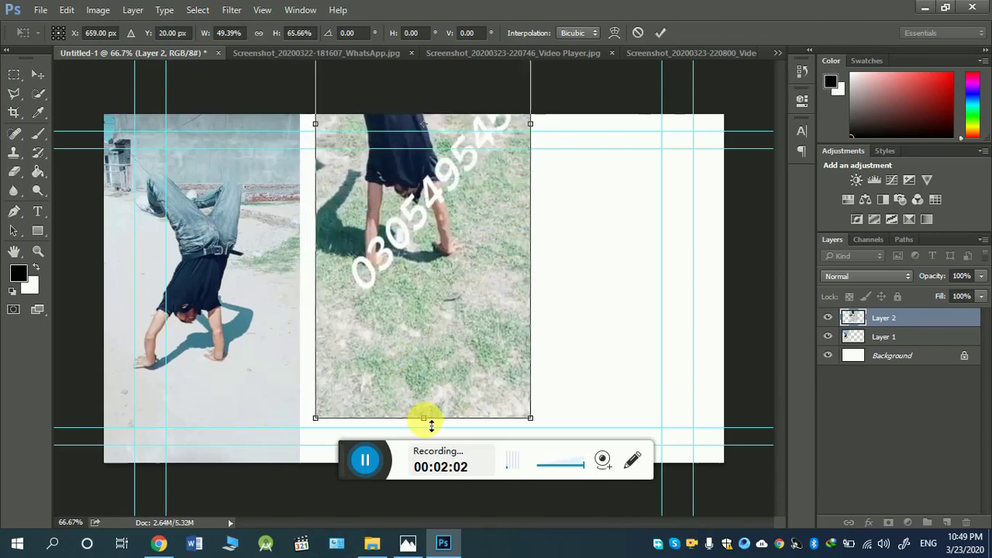
{"action": "left_click_drag", "start_coordinate": [431, 422], "coordinate": [436, 259]}
{"action": "left_click_drag", "start_coordinate": [426, 178], "coordinate": [412, 264]}
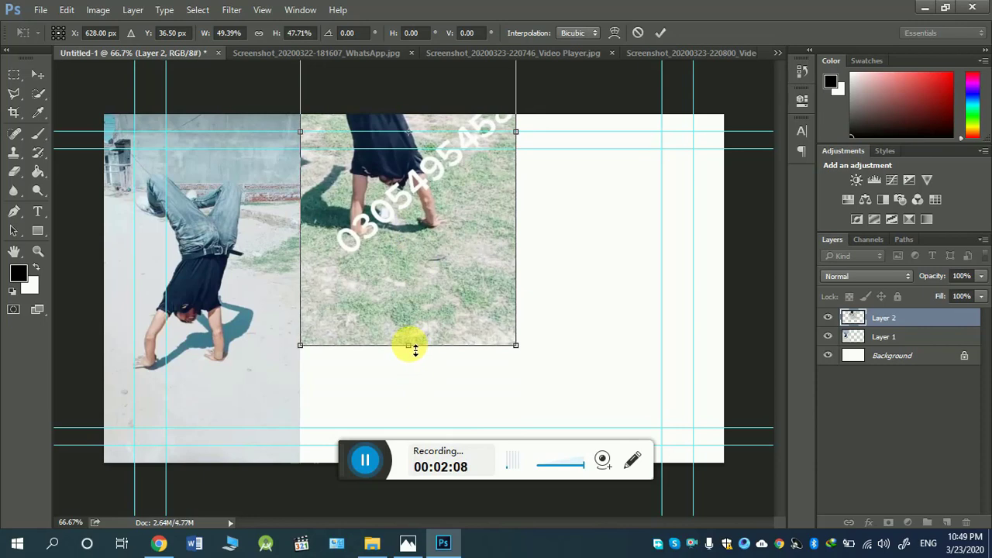
{"action": "left_click_drag", "start_coordinate": [415, 349], "coordinate": [432, 246]}
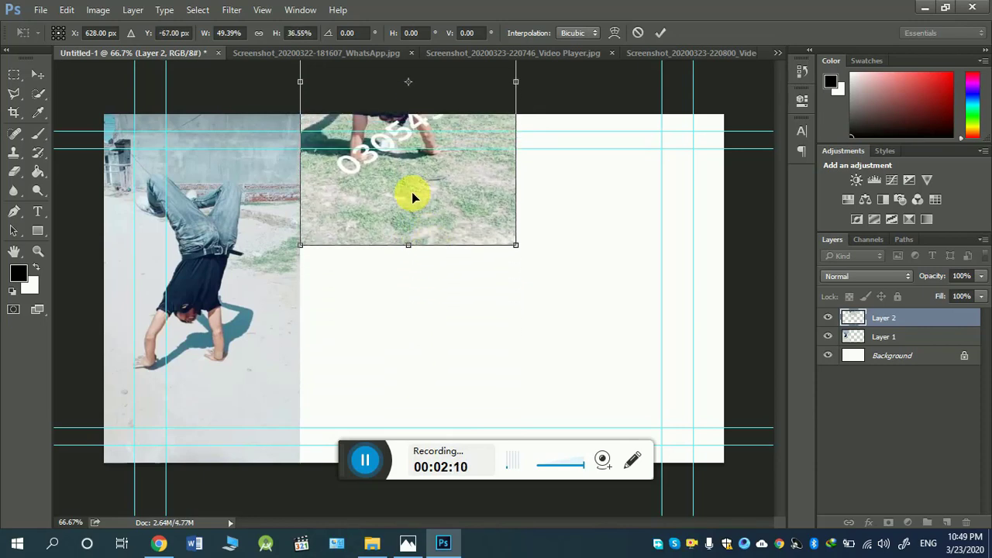
{"action": "left_click_drag", "start_coordinate": [412, 194], "coordinate": [414, 390]}
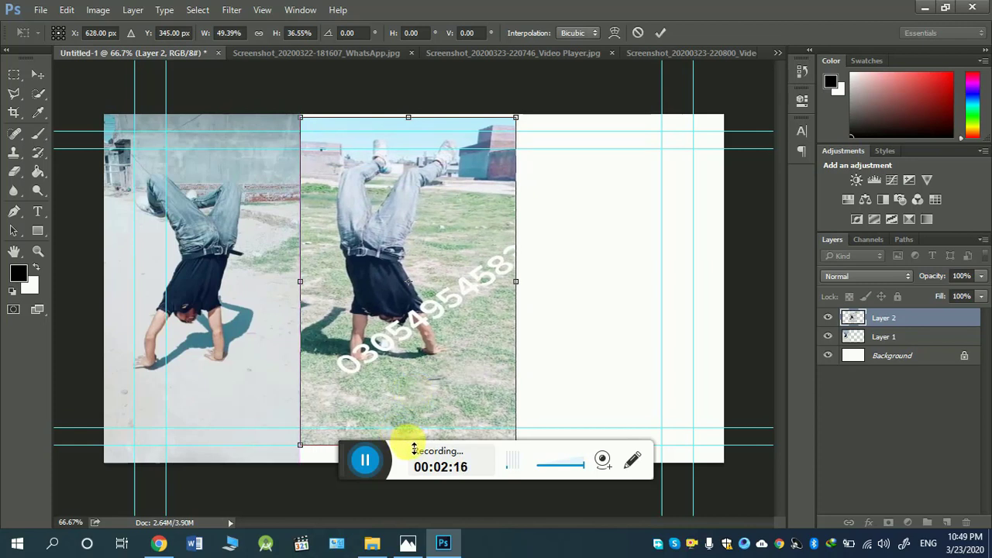
Stretch the second image to the canvas's top and bottom edges, at about 39% height, and apply the transformation
{"action": "left_click_drag", "start_coordinate": [414, 448], "coordinate": [414, 459]}
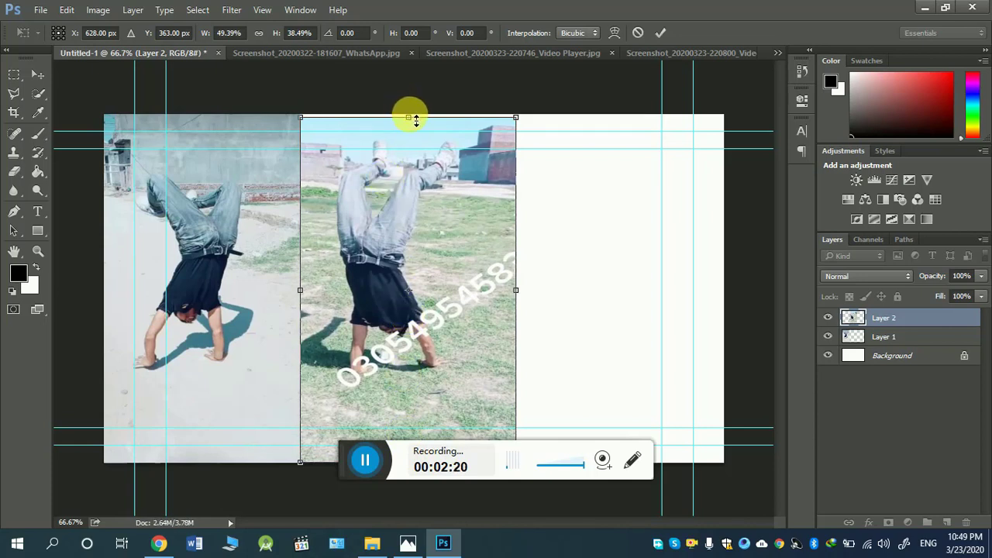
{"action": "left_click_drag", "start_coordinate": [417, 115], "coordinate": [415, 110]}
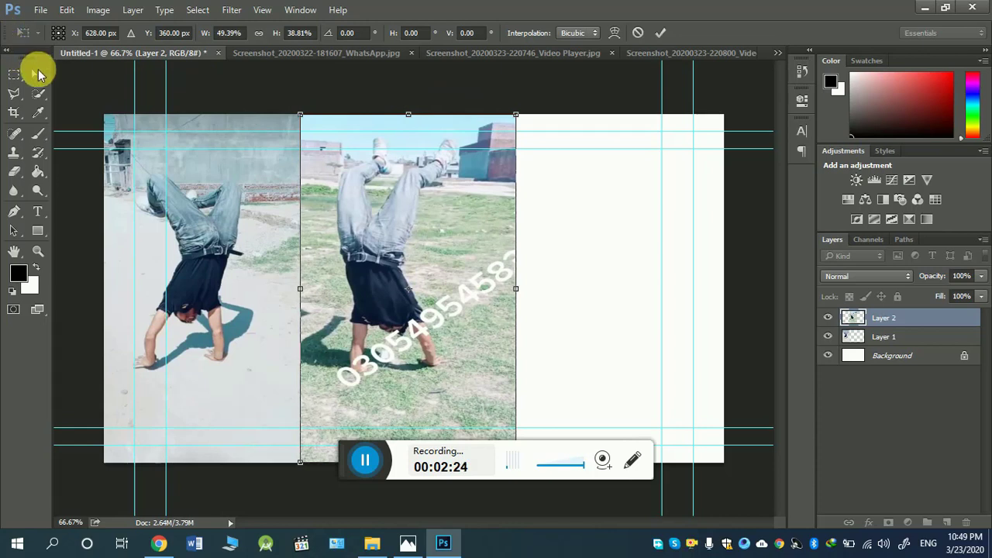
{"action": "left_click", "coordinate": [39, 75]}
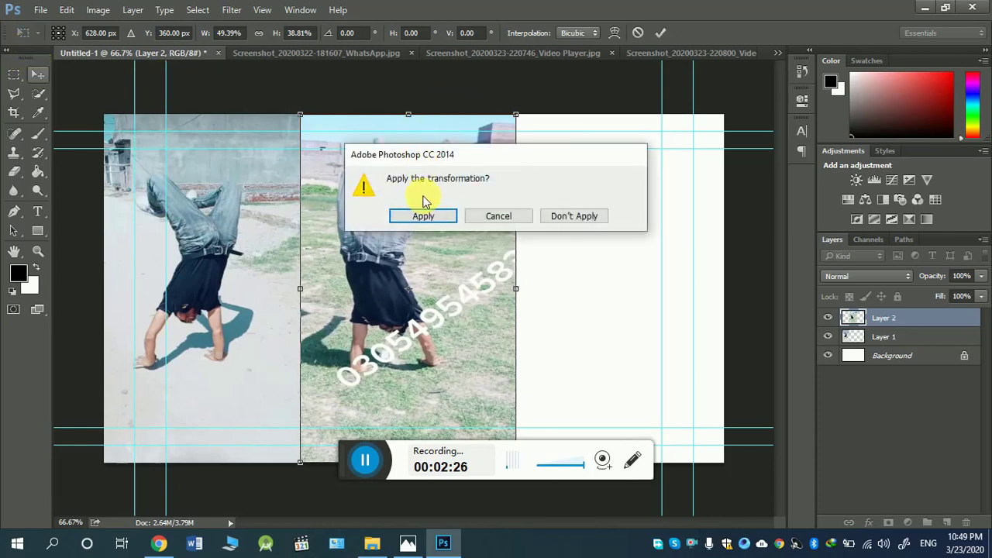
{"action": "left_click", "coordinate": [430, 217]}
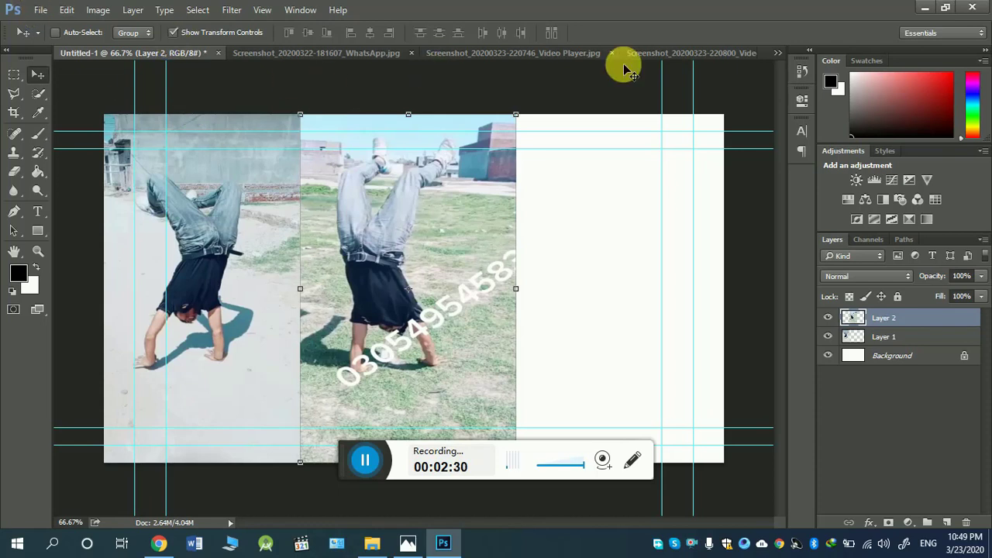
{"action": "left_click", "coordinate": [696, 53]}
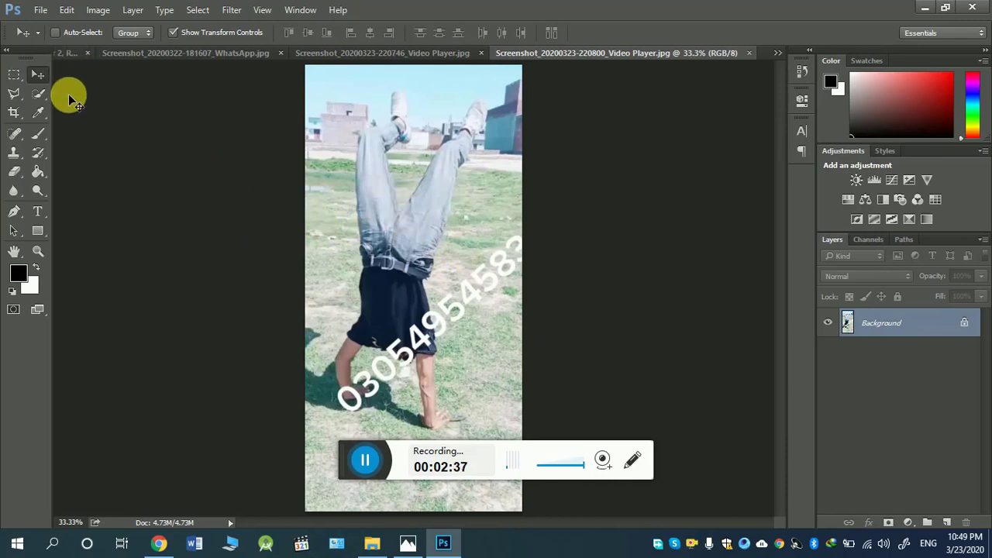
{"action": "left_click", "coordinate": [34, 76]}
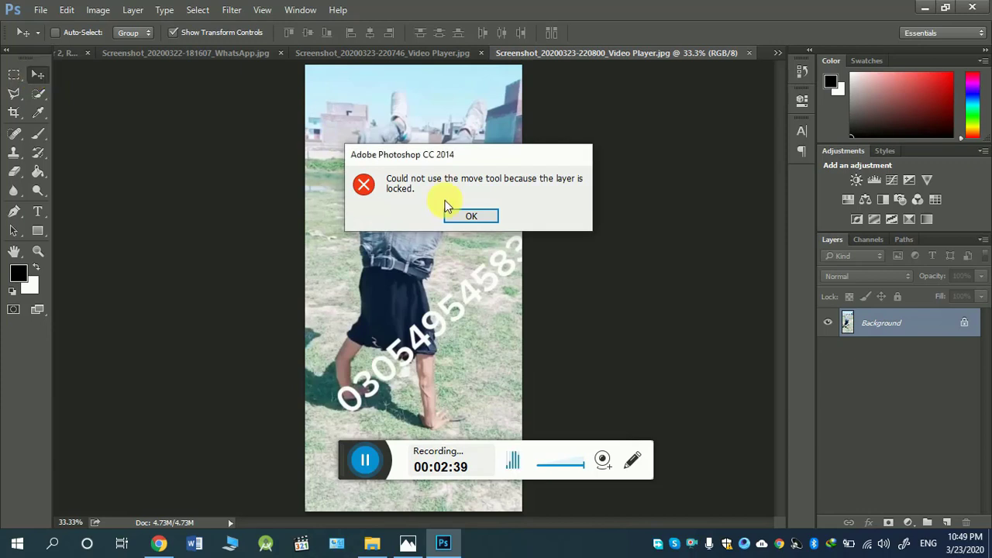
{"action": "left_click", "coordinate": [495, 218]}
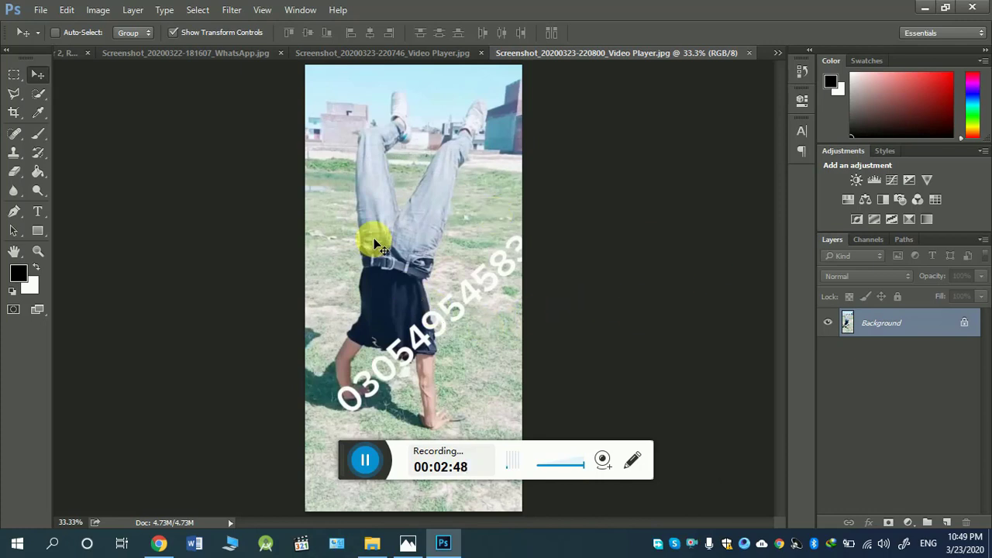
{"action": "left_click_drag", "start_coordinate": [369, 239], "coordinate": [333, 210]}
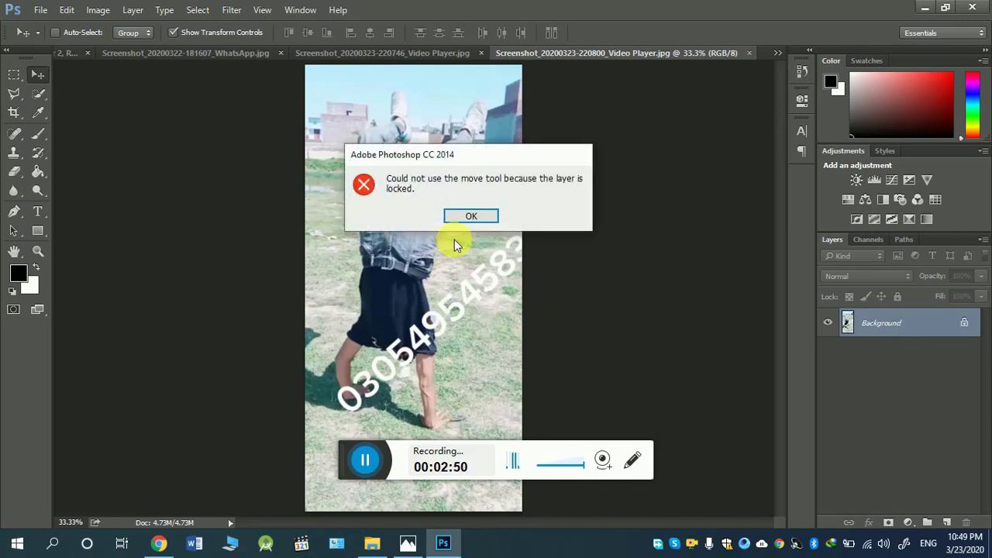
{"action": "left_click", "coordinate": [472, 216]}
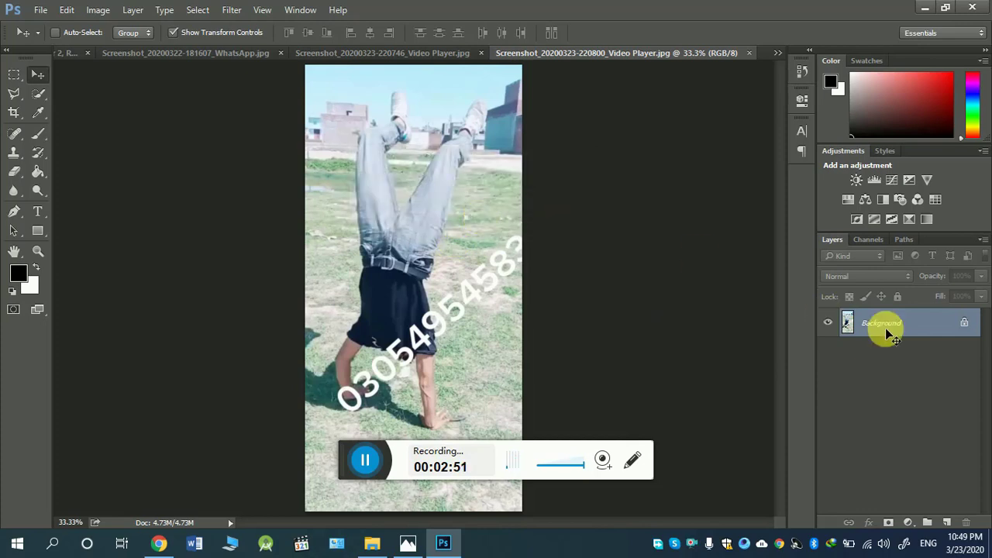
Unlock the Background layer of the 220800 image and dismiss the layer style settings without changes
{"action": "left_click", "coordinate": [965, 324]}
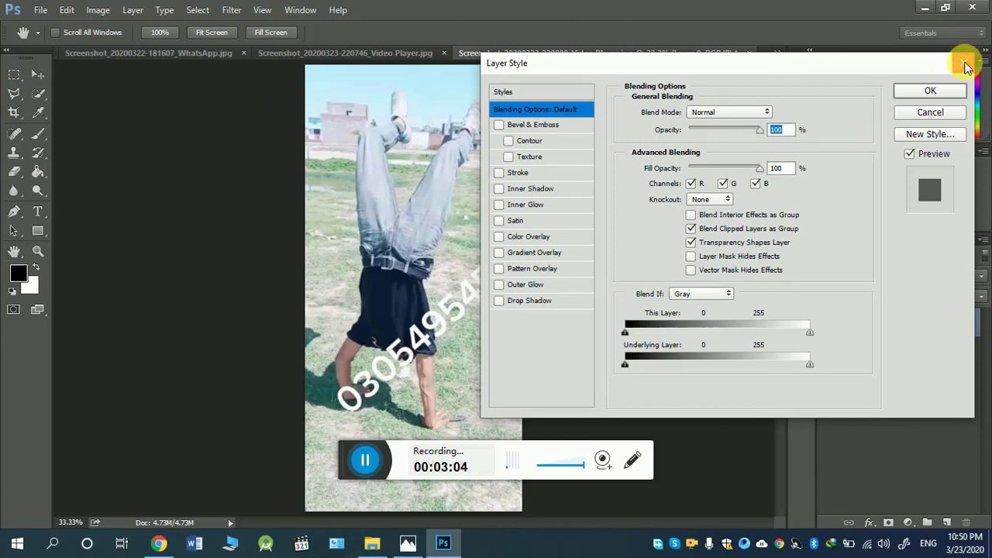
{"action": "left_click", "coordinate": [966, 63]}
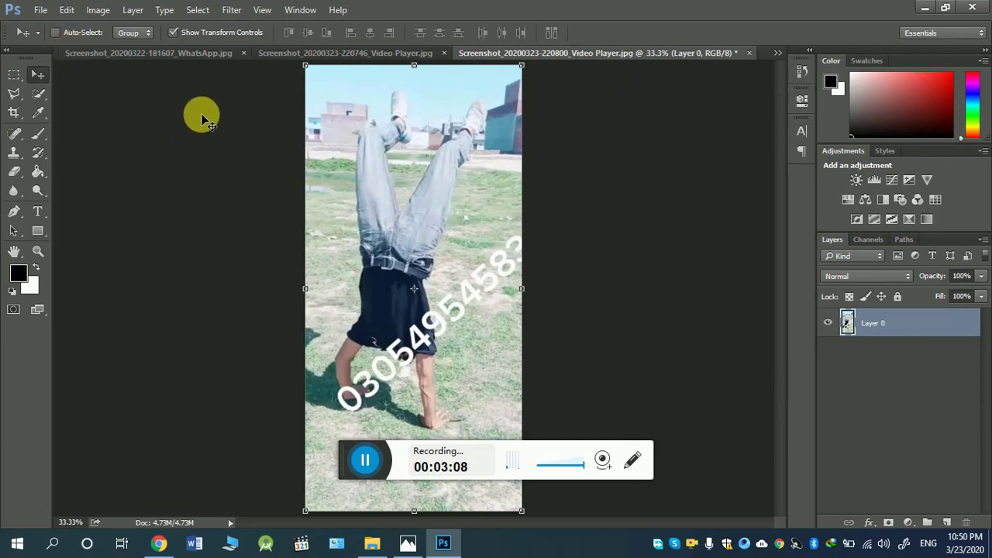
{"action": "left_click", "coordinate": [150, 52]}
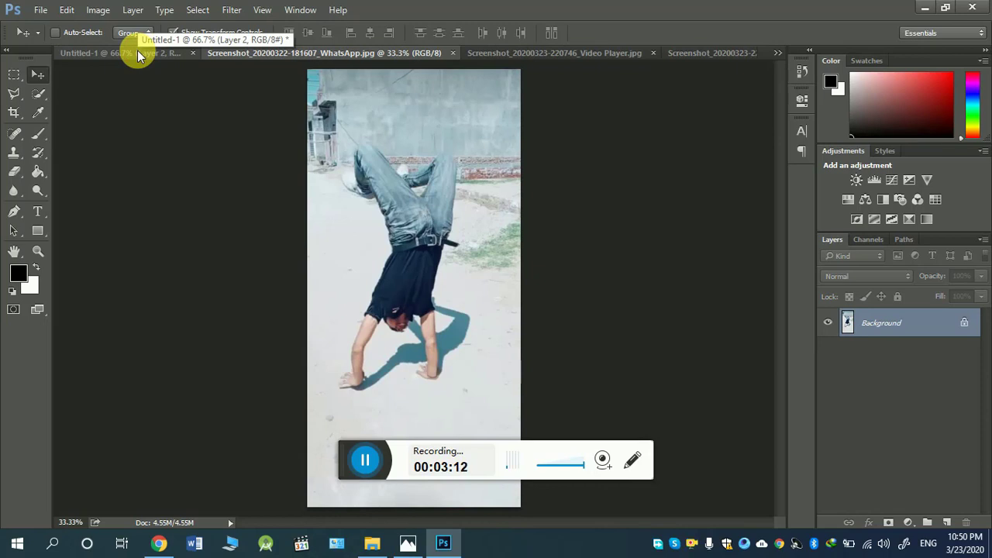
{"action": "left_click", "coordinate": [138, 51]}
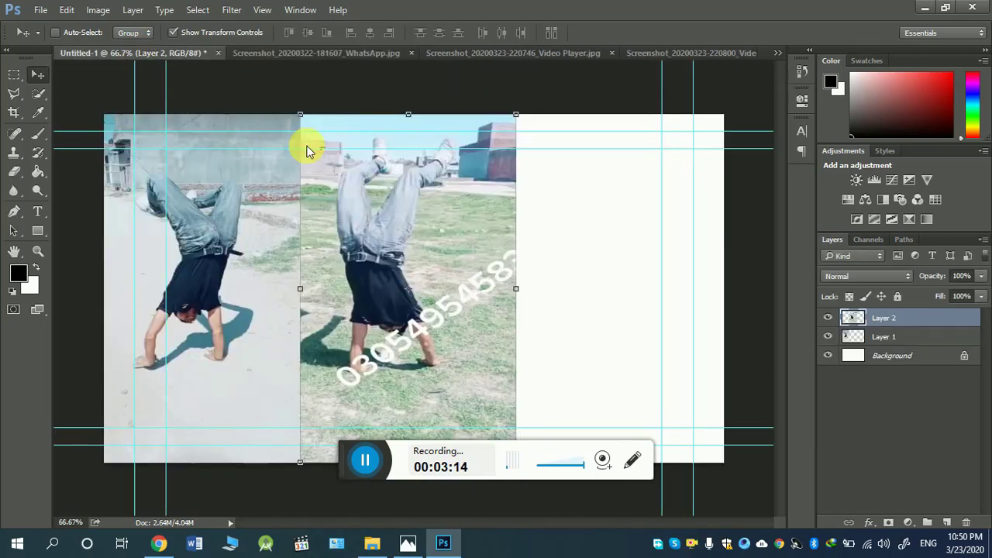
{"action": "left_click", "coordinate": [674, 55]}
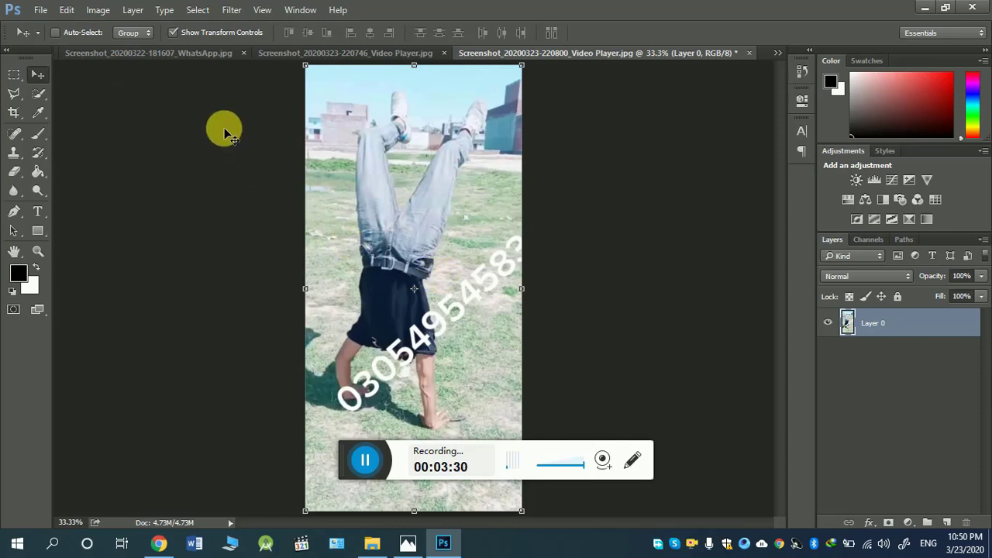
{"action": "left_click", "coordinate": [337, 55]}
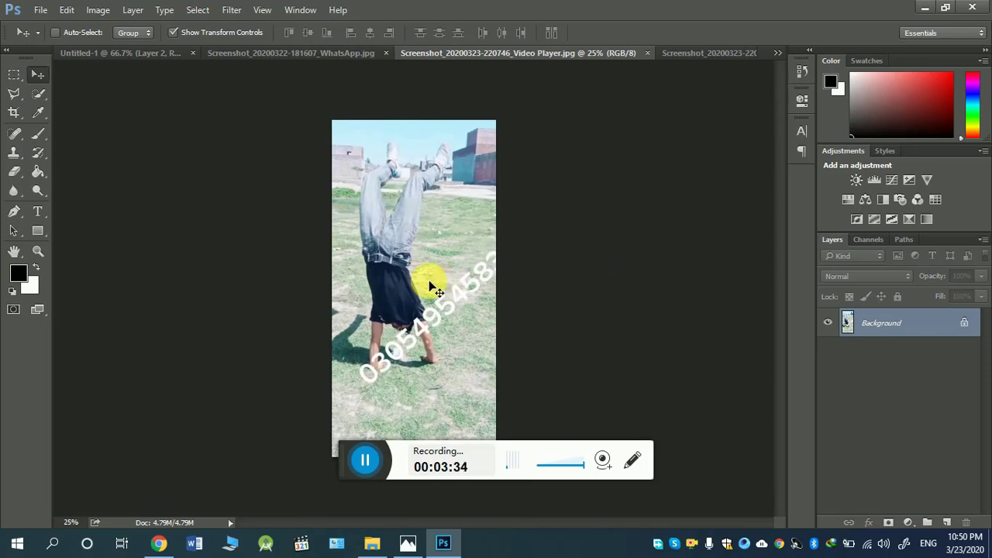
{"action": "left_click_drag", "start_coordinate": [435, 290], "coordinate": [349, 241]}
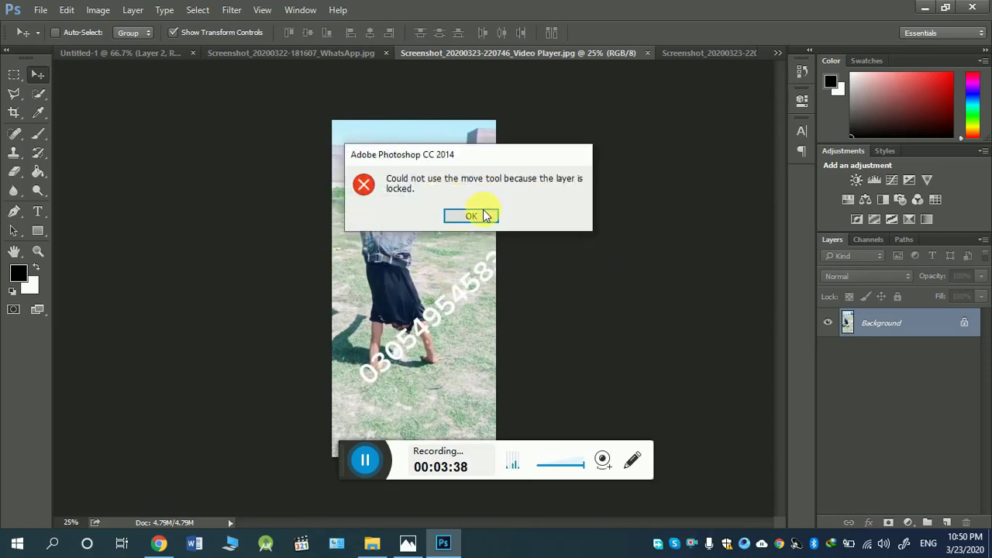
{"action": "left_click", "coordinate": [471, 215]}
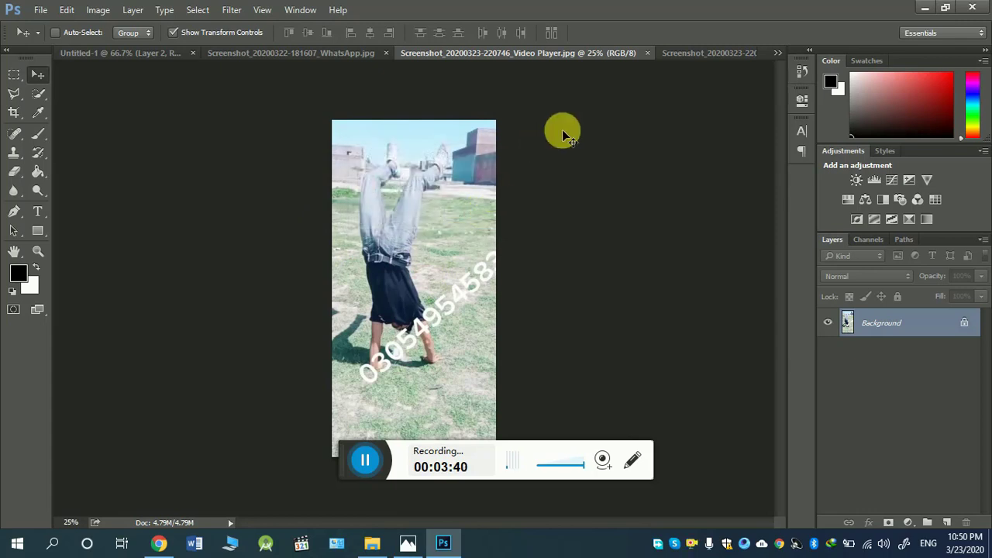
Unlock the Background layer of Untitled-1 and bring the 220800 image onto its canvas as the third picture
{"action": "left_click", "coordinate": [111, 50]}
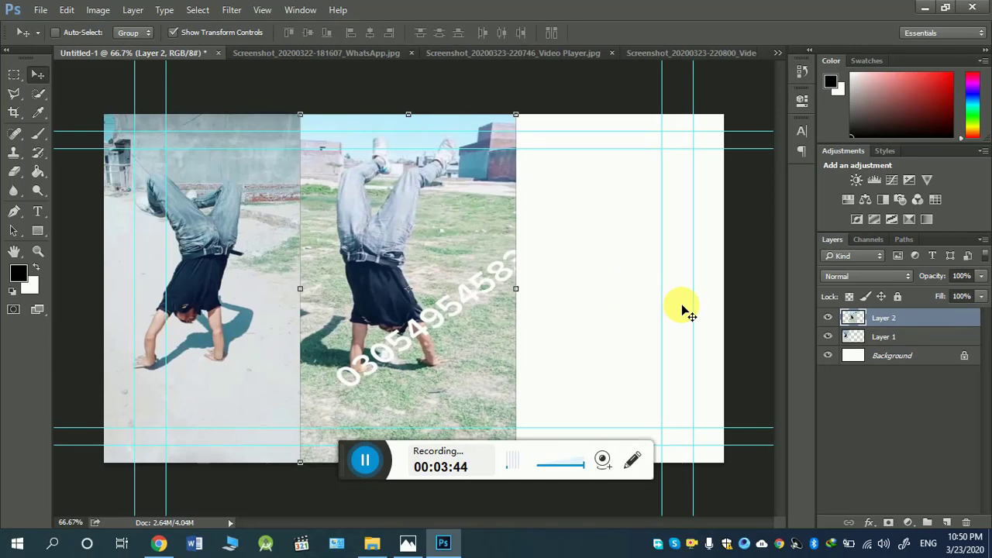
{"action": "left_click", "coordinate": [965, 356]}
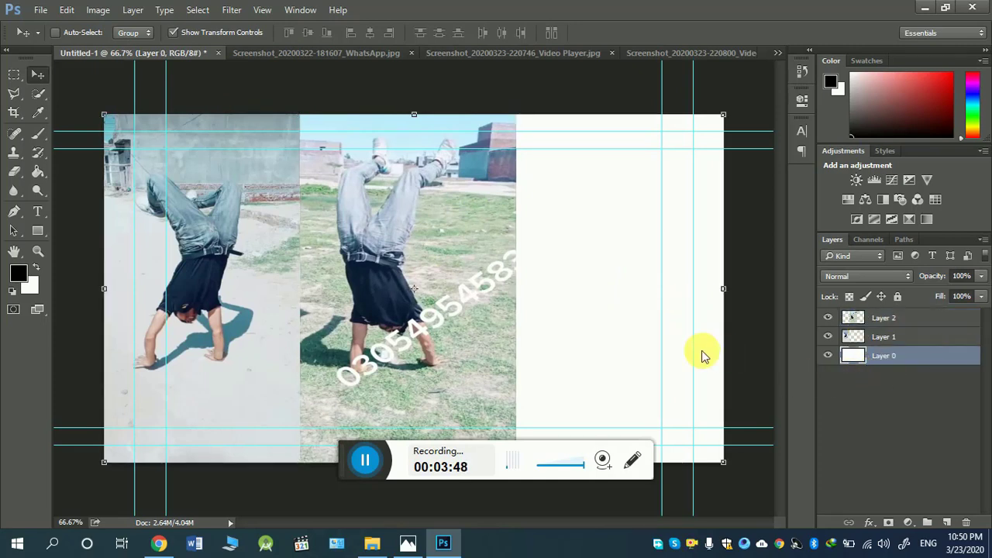
{"action": "left_click", "coordinate": [677, 55]}
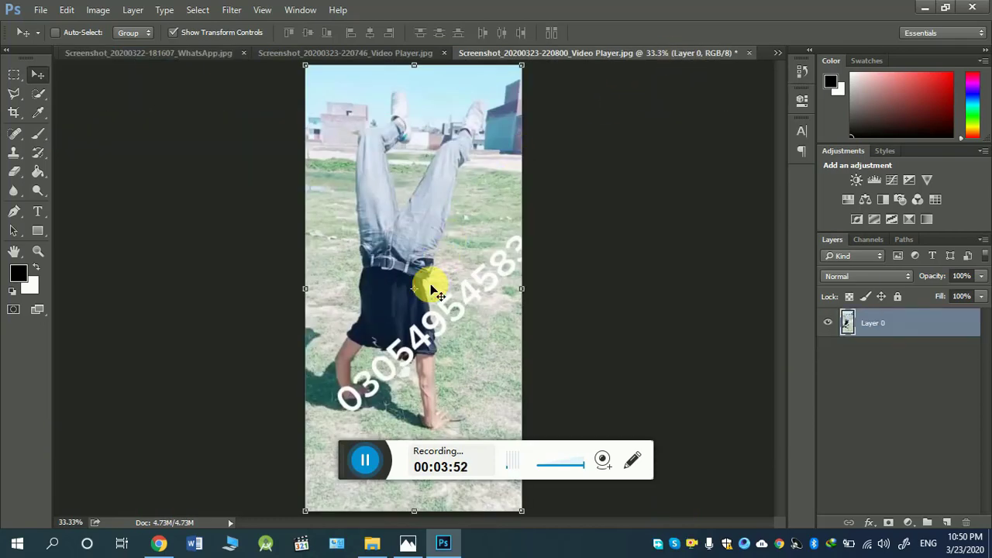
{"action": "left_click_drag", "start_coordinate": [434, 291], "coordinate": [576, 204]}
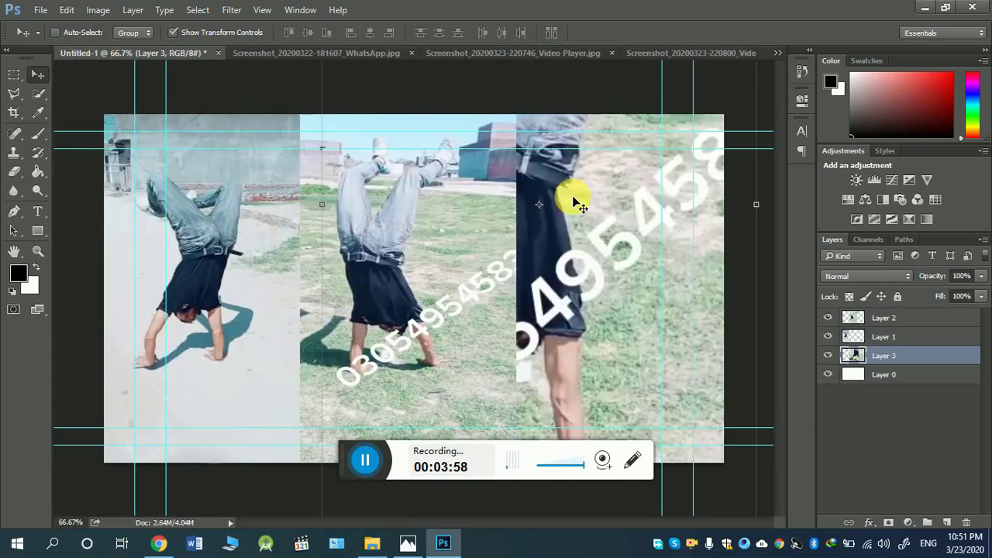
Narrow the third image to about 54% width and align its left edge with the second image's right edge
{"action": "left_click_drag", "start_coordinate": [620, 264], "coordinate": [538, 269]}
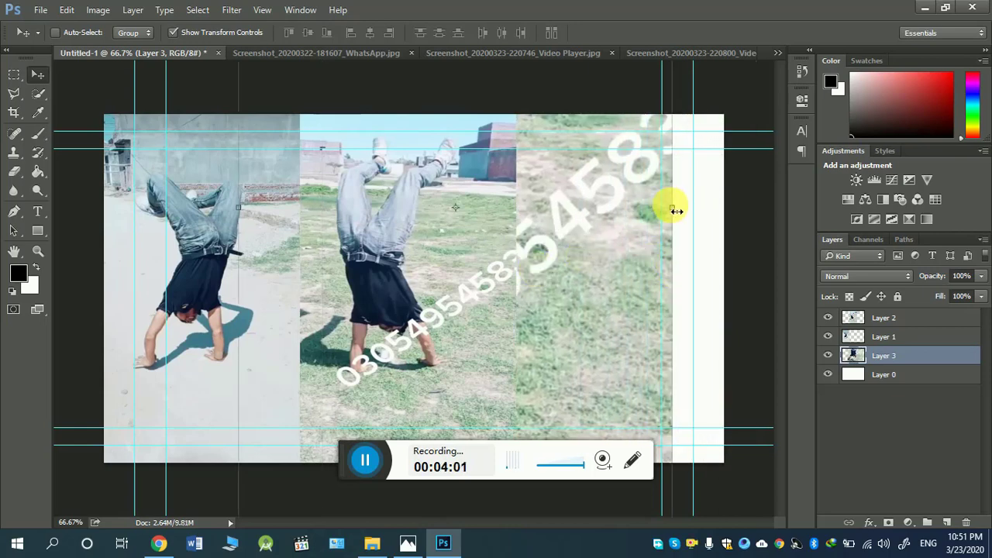
{"action": "left_click_drag", "start_coordinate": [676, 212], "coordinate": [703, 242]}
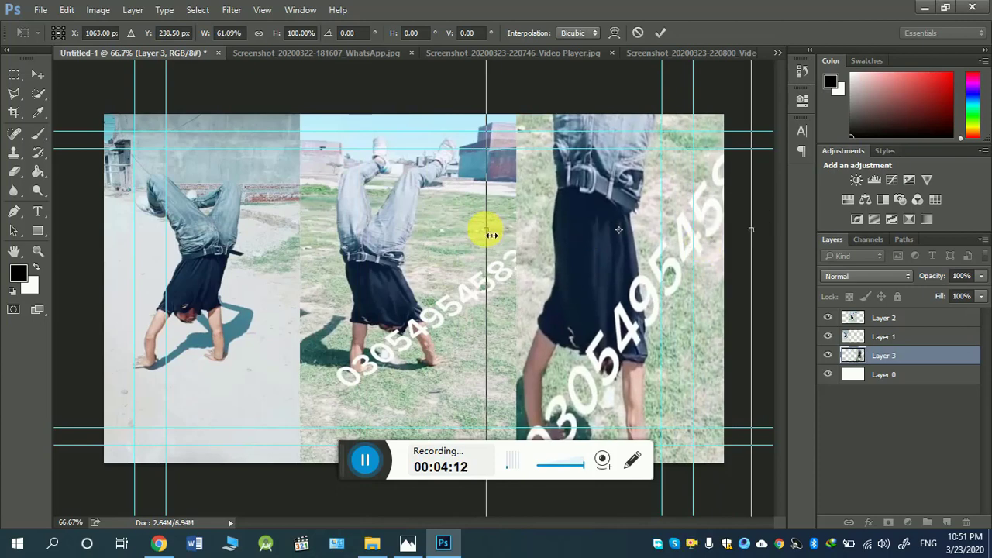
{"action": "left_click_drag", "start_coordinate": [491, 235], "coordinate": [512, 235]}
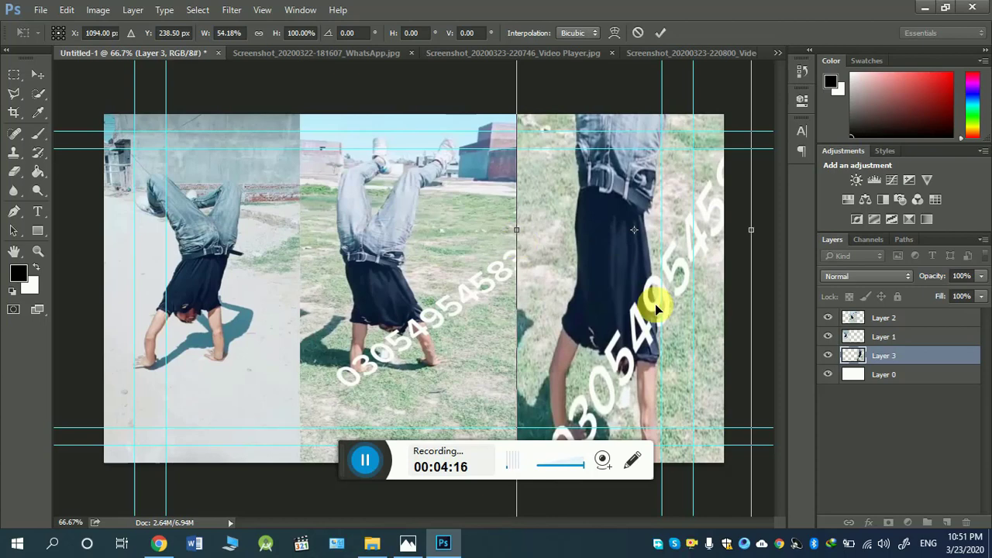
Reduce the third image's height in stages to about 38%, repositioning it to reach its lower edge
{"action": "left_click_drag", "start_coordinate": [655, 309], "coordinate": [626, 166]}
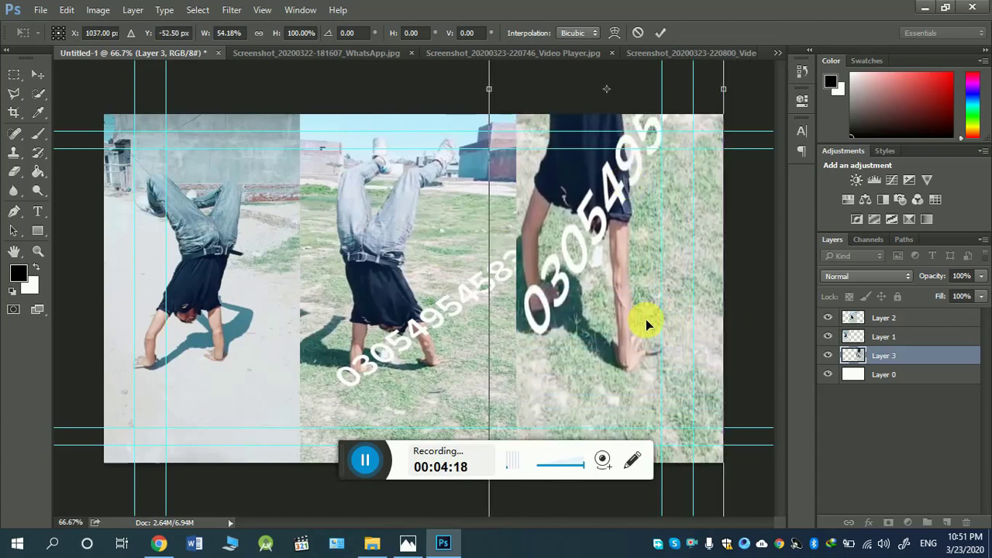
{"action": "left_click_drag", "start_coordinate": [646, 319], "coordinate": [620, 184]}
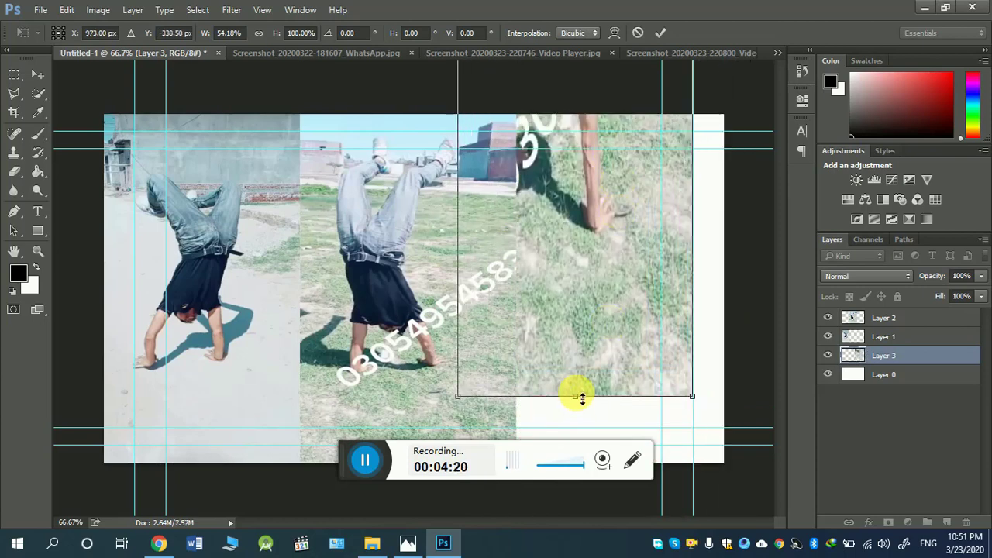
{"action": "left_click_drag", "start_coordinate": [582, 399], "coordinate": [587, 217]}
{"action": "left_click_drag", "start_coordinate": [565, 181], "coordinate": [619, 378]}
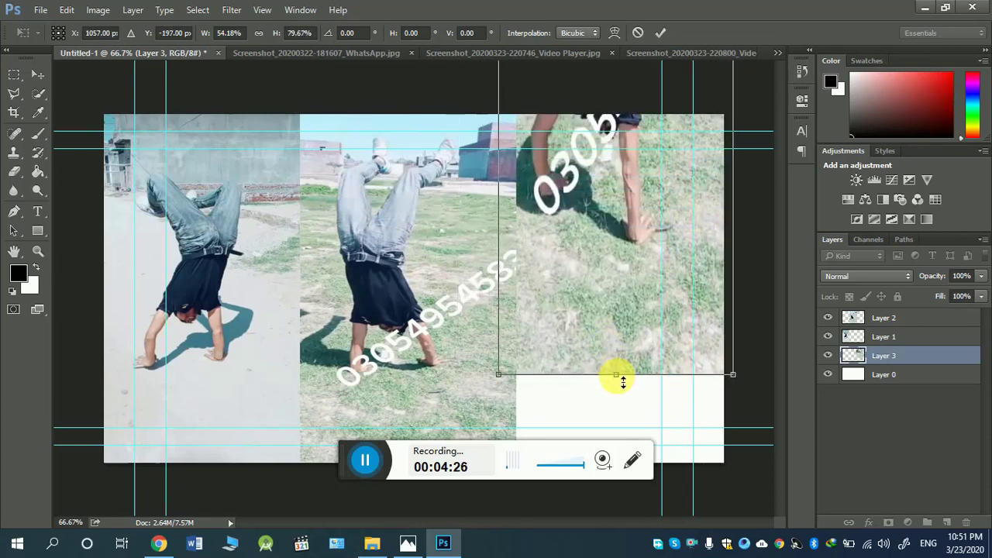
{"action": "left_click_drag", "start_coordinate": [607, 229], "coordinate": [609, 218]}
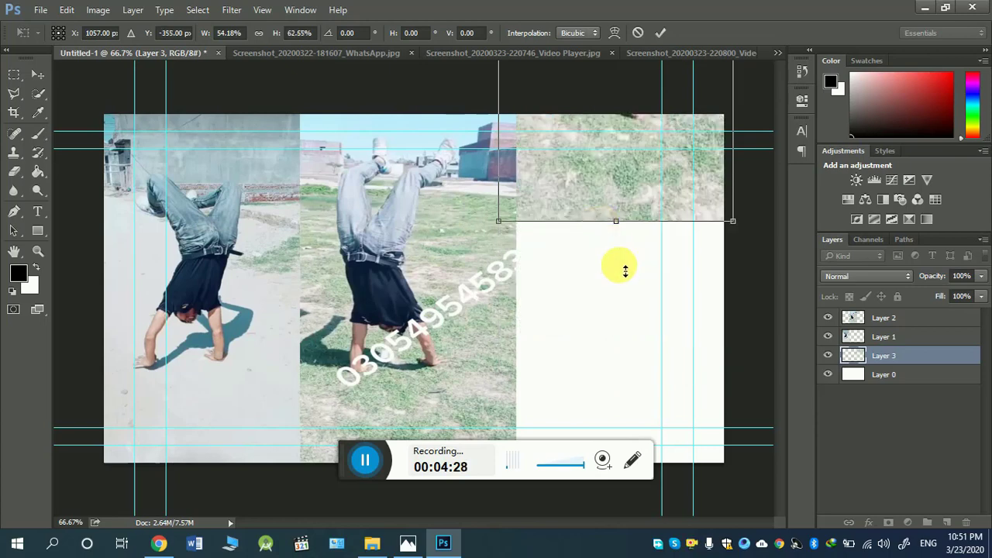
{"action": "left_click_drag", "start_coordinate": [626, 160], "coordinate": [607, 355]}
{"action": "left_click_drag", "start_coordinate": [607, 417], "coordinate": [601, 247]}
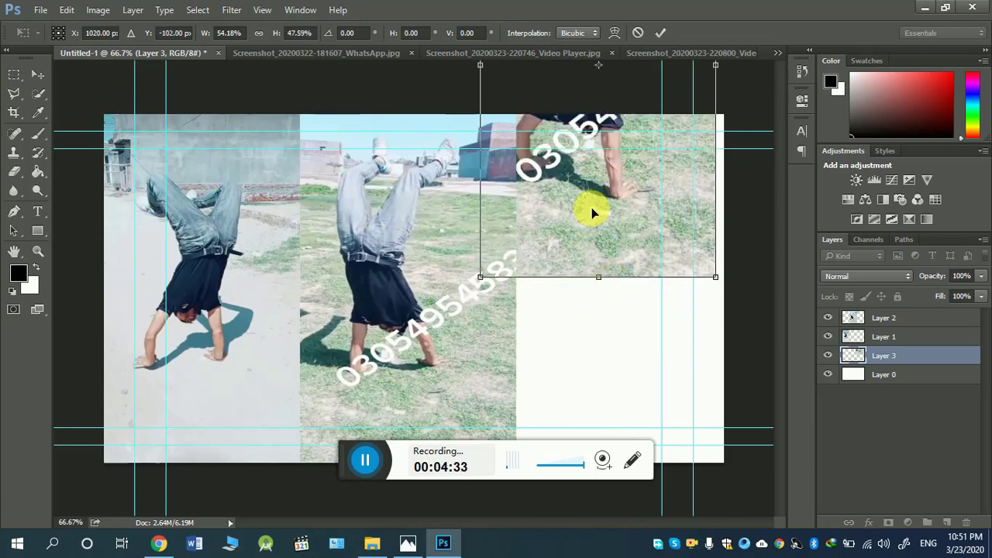
{"action": "left_click_drag", "start_coordinate": [592, 207], "coordinate": [602, 327]}
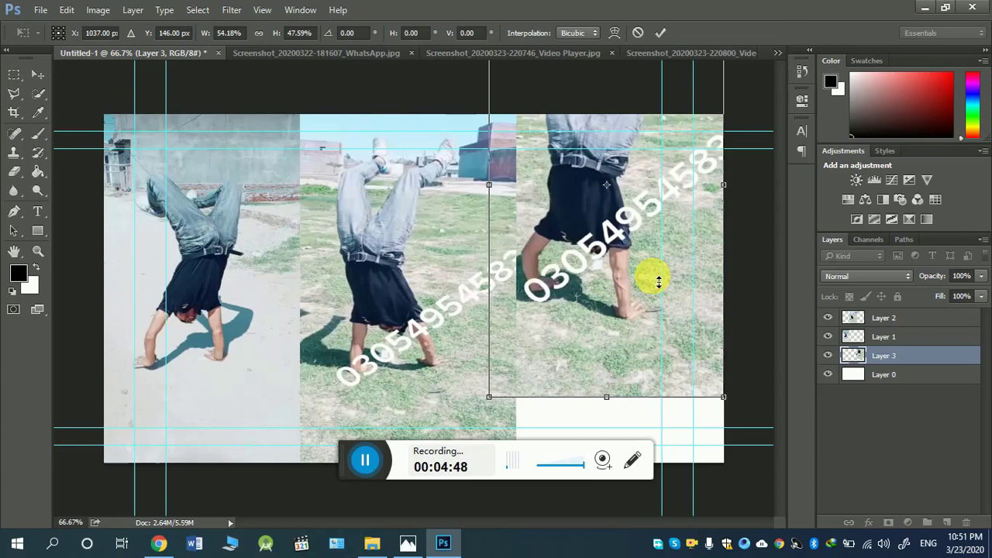
{"action": "left_click_drag", "start_coordinate": [653, 278], "coordinate": [628, 310]}
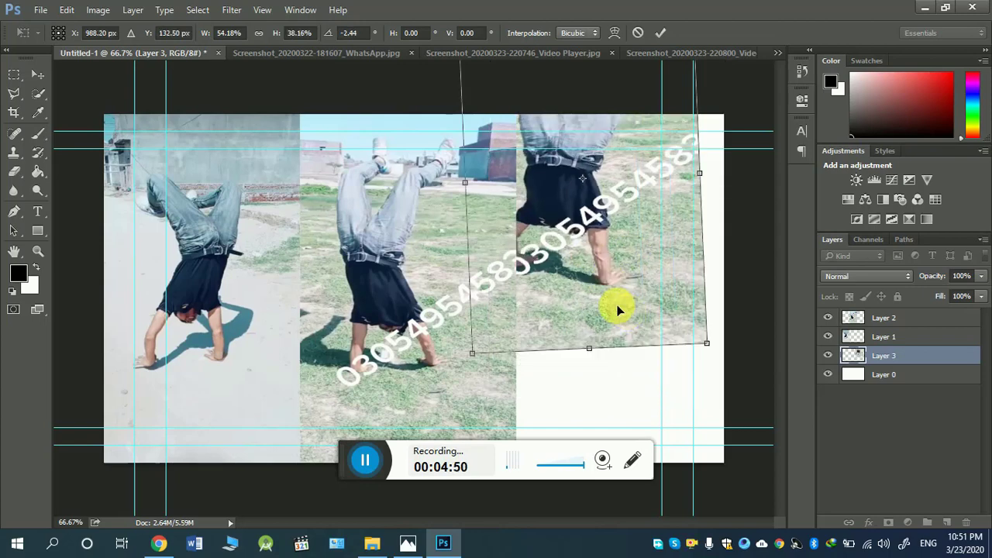
Straighten the third image to about 0° rotation and place it beside the second image at the canvas's top edge
{"action": "left_click_drag", "start_coordinate": [636, 248], "coordinate": [629, 329]}
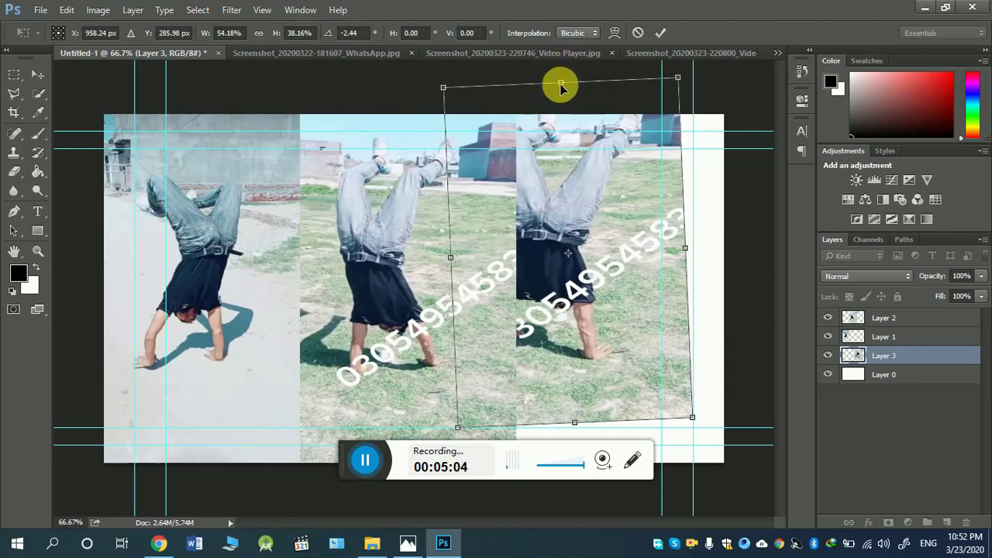
{"action": "key", "text": "ctrl+z"}
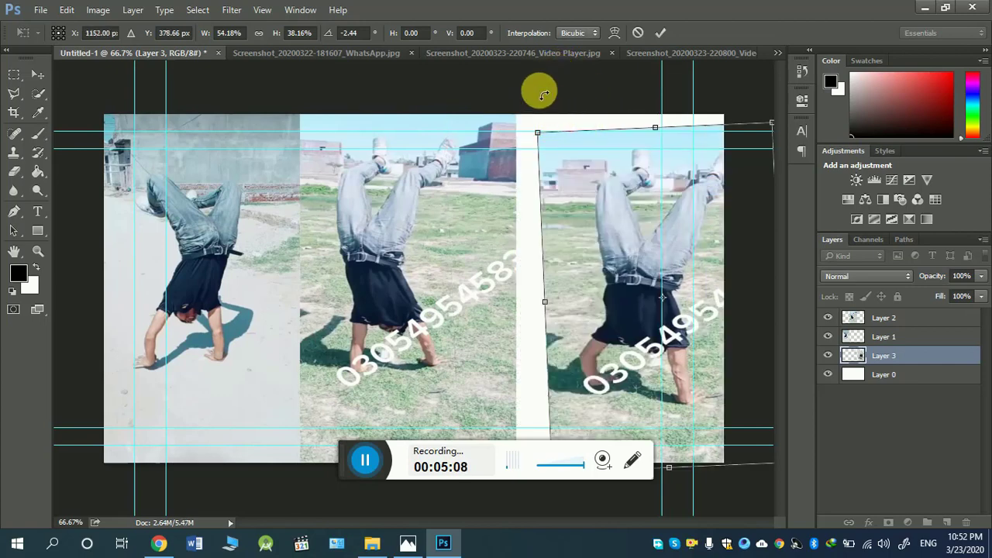
{"action": "mouse_move", "coordinate": [544, 94]}
{"action": "left_mouse_down"}
{"action": "mouse_move", "coordinate": [550, 85]}
{"action": "mouse_move", "coordinate": [553, 93]}
{"action": "left_mouse_up"}
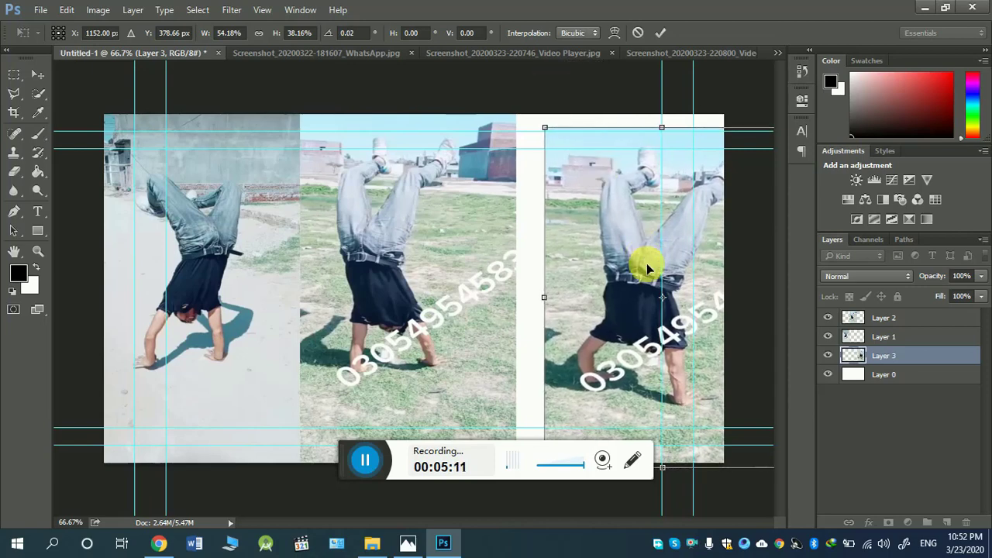
{"action": "left_click_drag", "start_coordinate": [644, 263], "coordinate": [624, 250]}
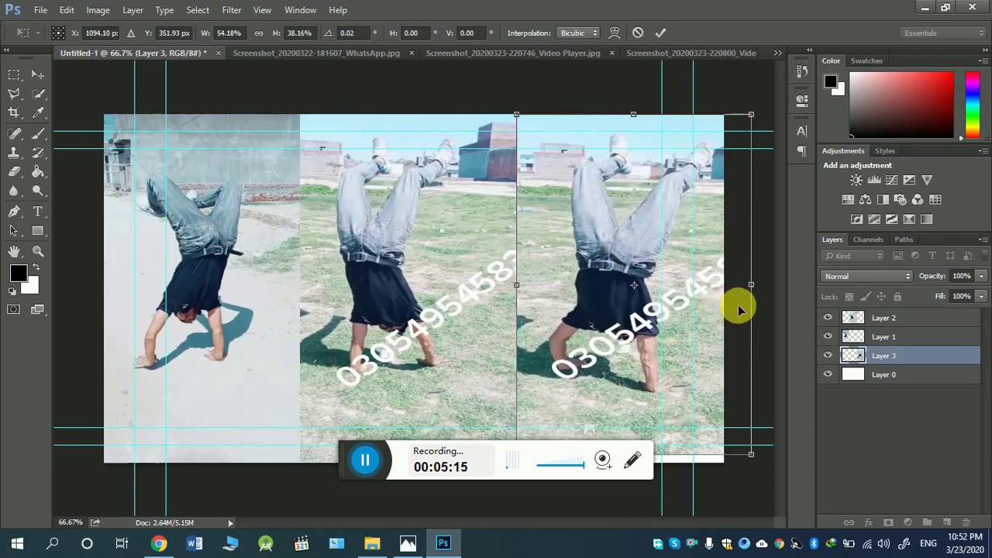
Fit the third image to the remaining canvas area at about 48% width and 39% height, and apply the transformation
{"action": "left_click_drag", "start_coordinate": [753, 287], "coordinate": [724, 284]}
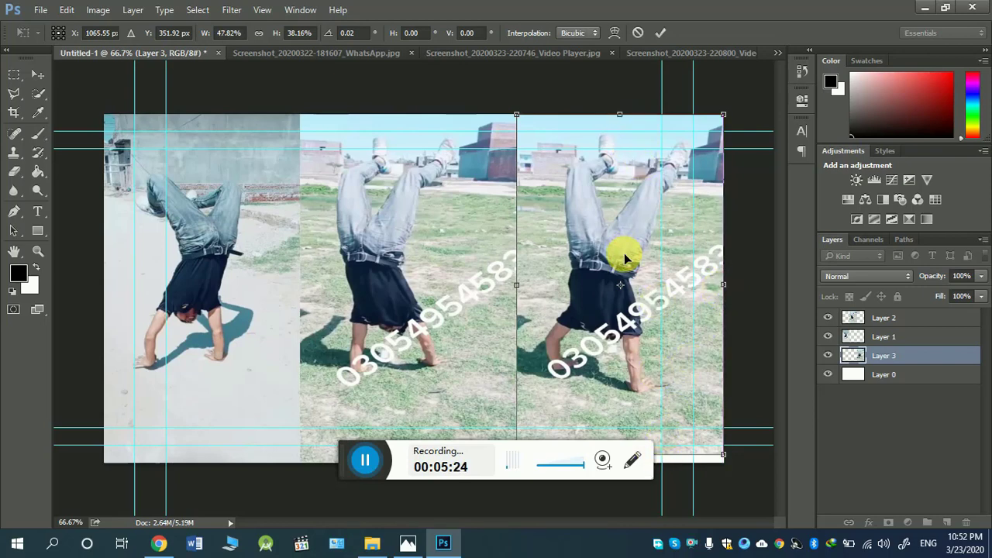
{"action": "left_click_drag", "start_coordinate": [625, 256], "coordinate": [625, 263]}
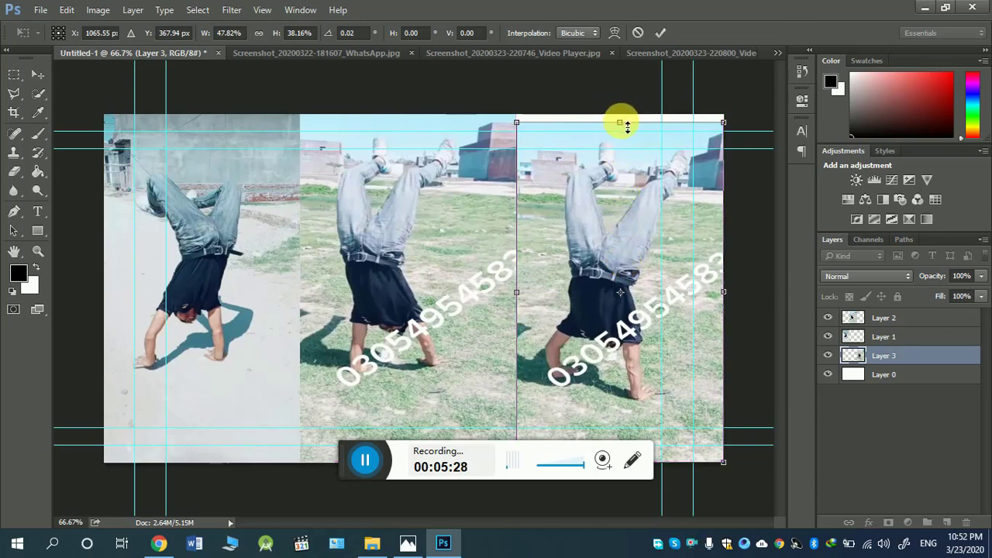
{"action": "left_click_drag", "start_coordinate": [627, 122], "coordinate": [629, 117]}
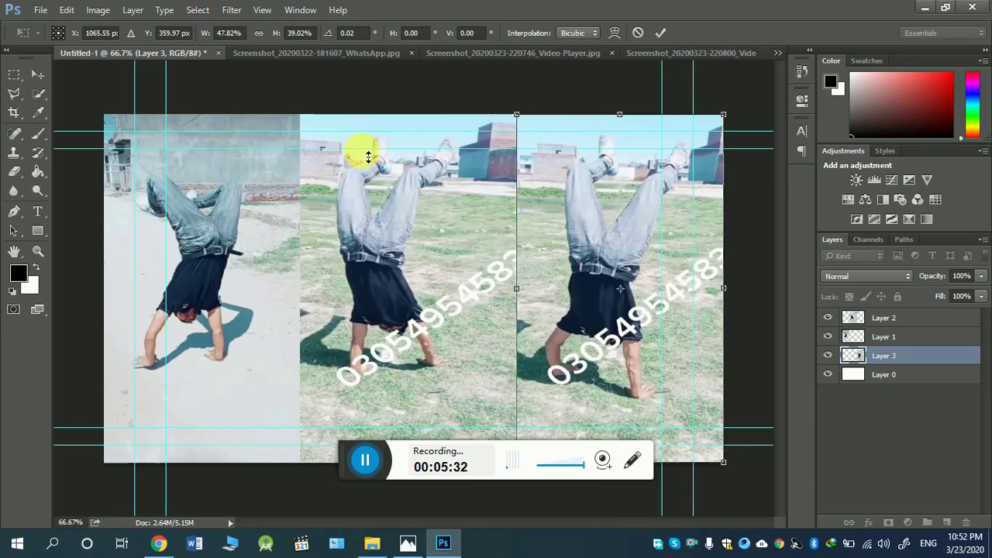
{"action": "left_click", "coordinate": [37, 75]}
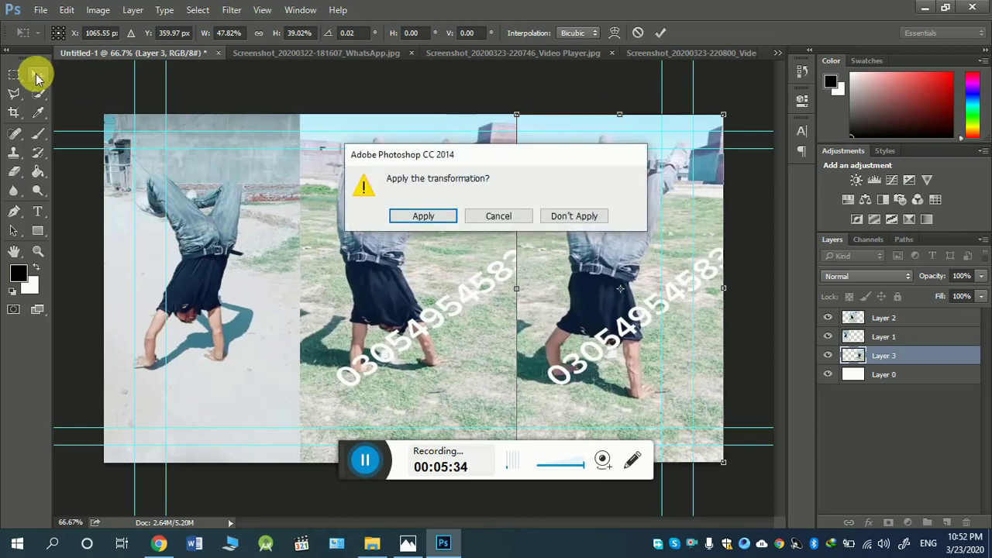
{"action": "left_click", "coordinate": [416, 217]}
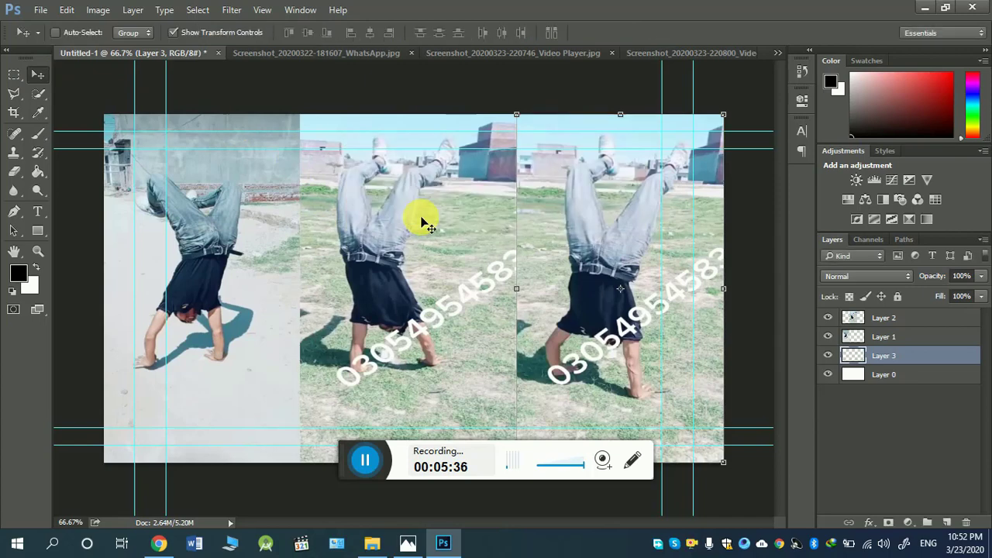
Switch the keyboard language to Urdu (Pakistan) and create a horizontal text box spanning the canvas width along its lower edge
{"action": "left_click", "coordinate": [929, 547]}
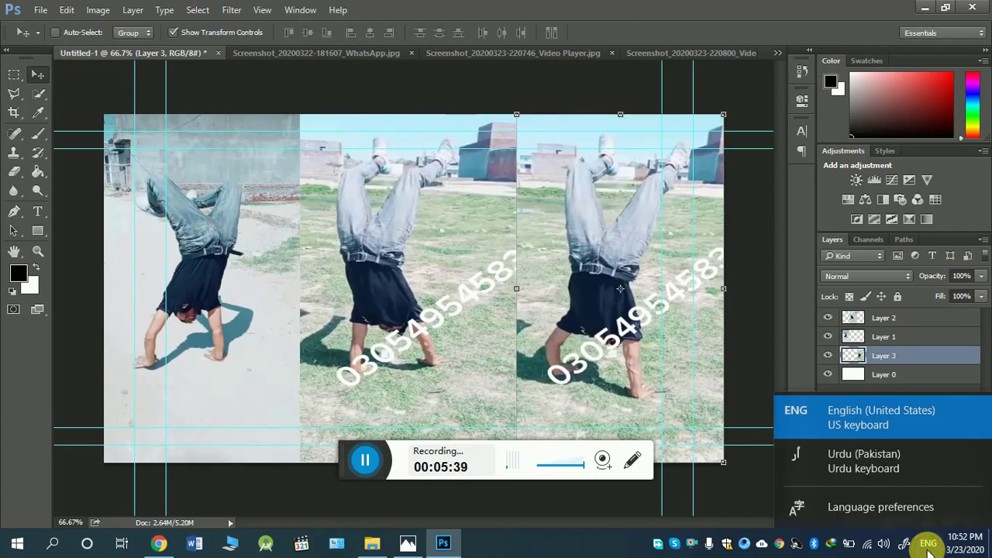
{"action": "left_click", "coordinate": [830, 470]}
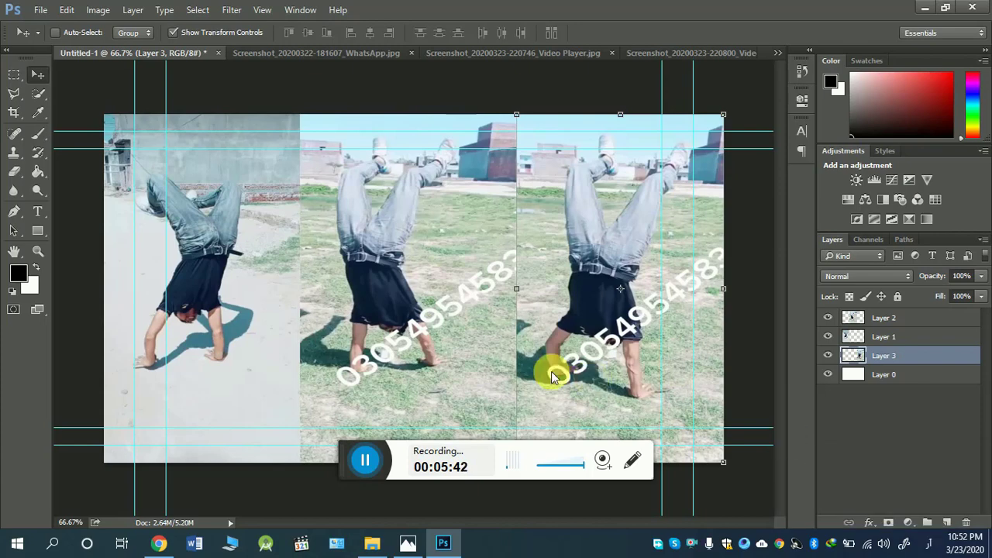
{"action": "left_click", "coordinate": [40, 211]}
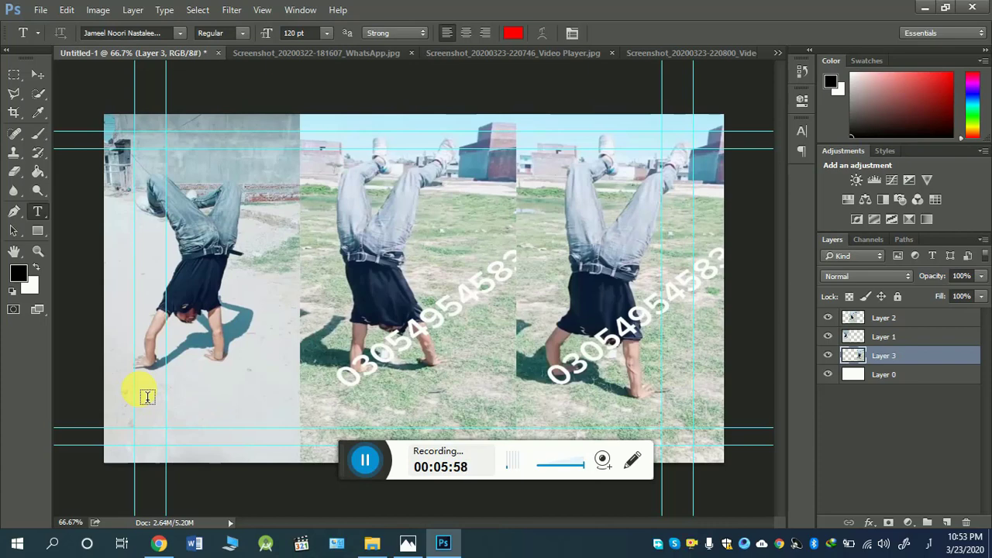
{"action": "left_click_drag", "start_coordinate": [147, 397], "coordinate": [798, 463]}
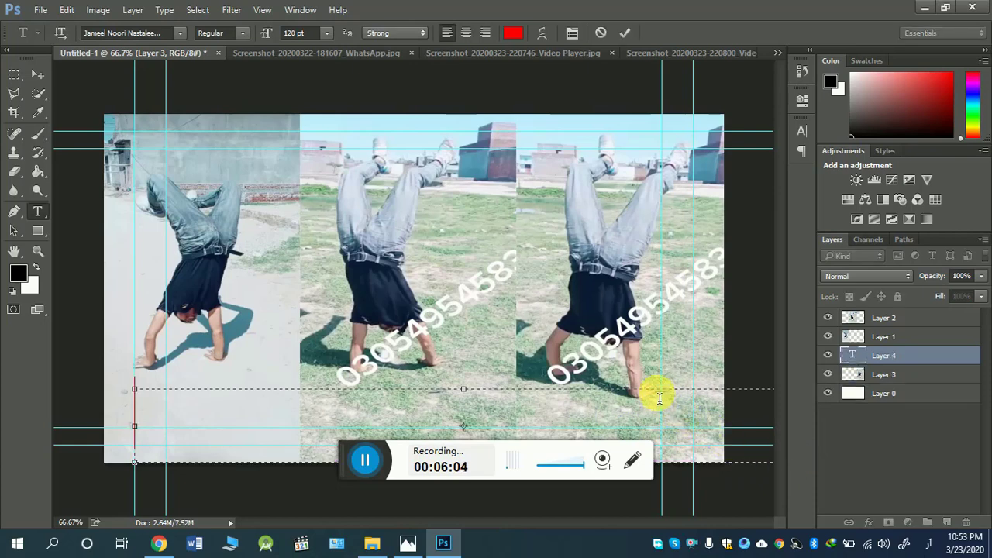
{"action": "left_click_drag", "start_coordinate": [650, 370], "coordinate": [575, 362]}
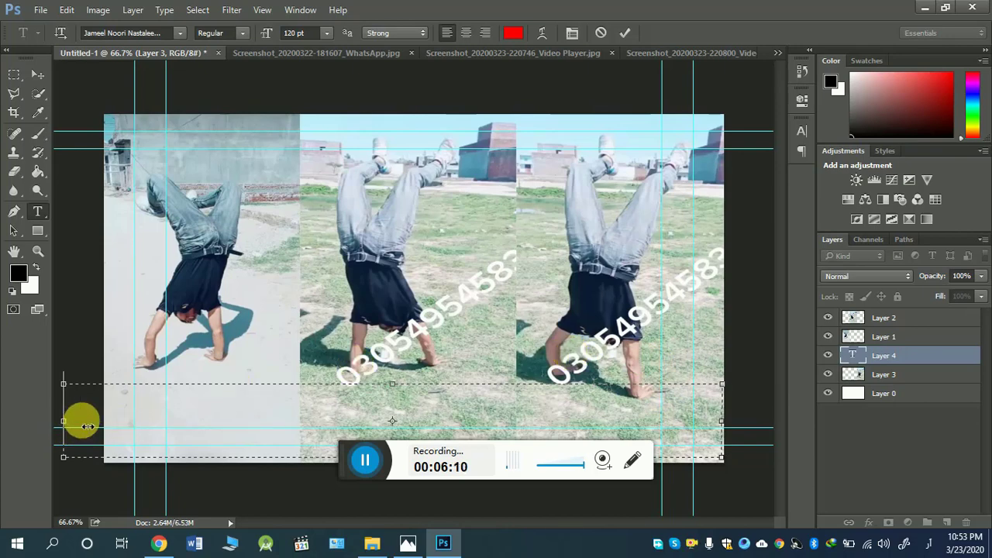
{"action": "left_click_drag", "start_coordinate": [87, 426], "coordinate": [104, 421]}
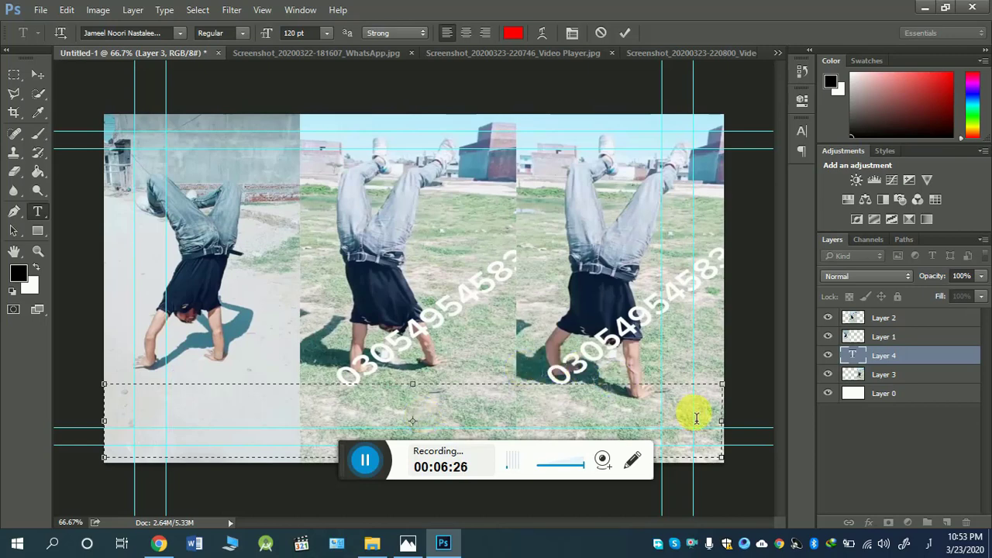
Narrow the text box, move it against the canvas's right edge, and confirm red ff0000 as the text colour
{"action": "left_click_drag", "start_coordinate": [723, 425], "coordinate": [674, 423]}
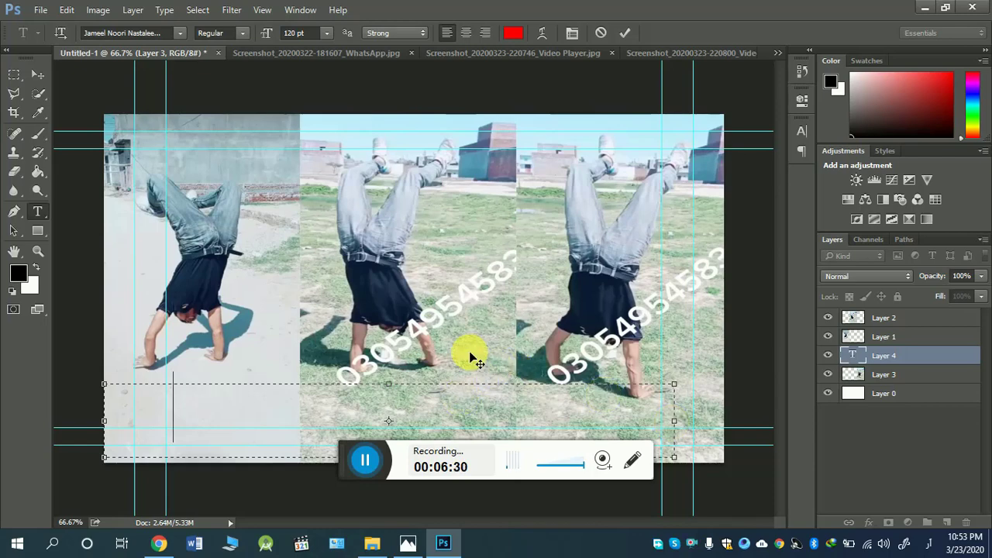
{"action": "left_click_drag", "start_coordinate": [471, 358], "coordinate": [522, 346]}
{"action": "key", "text": "BackSpace"}
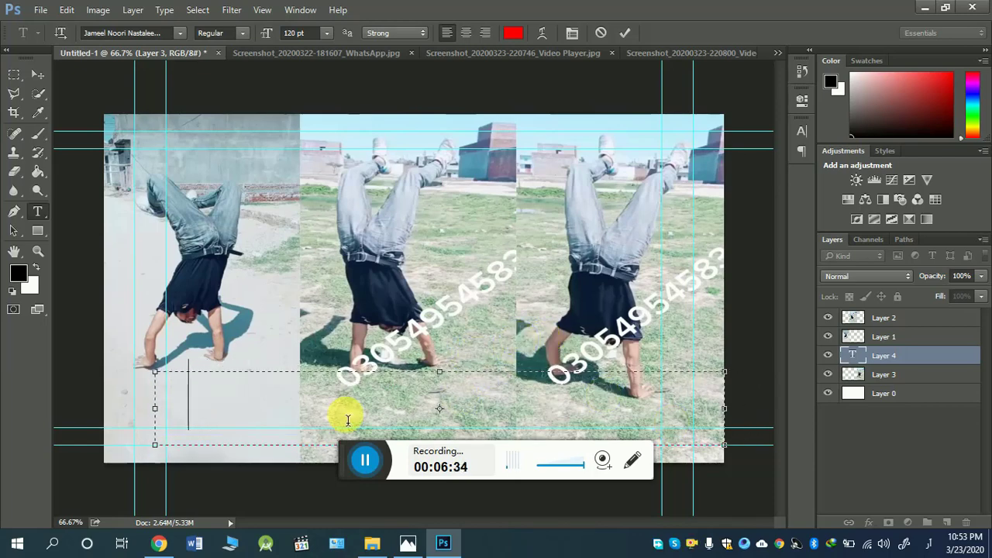
{"action": "key", "text": "BackSpace"}
{"action": "left_click", "coordinate": [515, 35]}
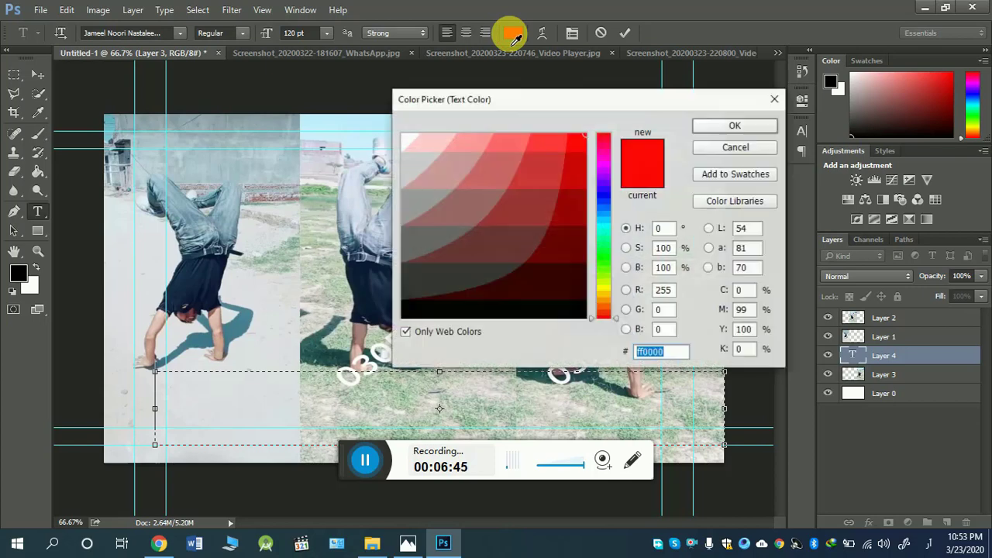
{"action": "left_click", "coordinate": [717, 124]}
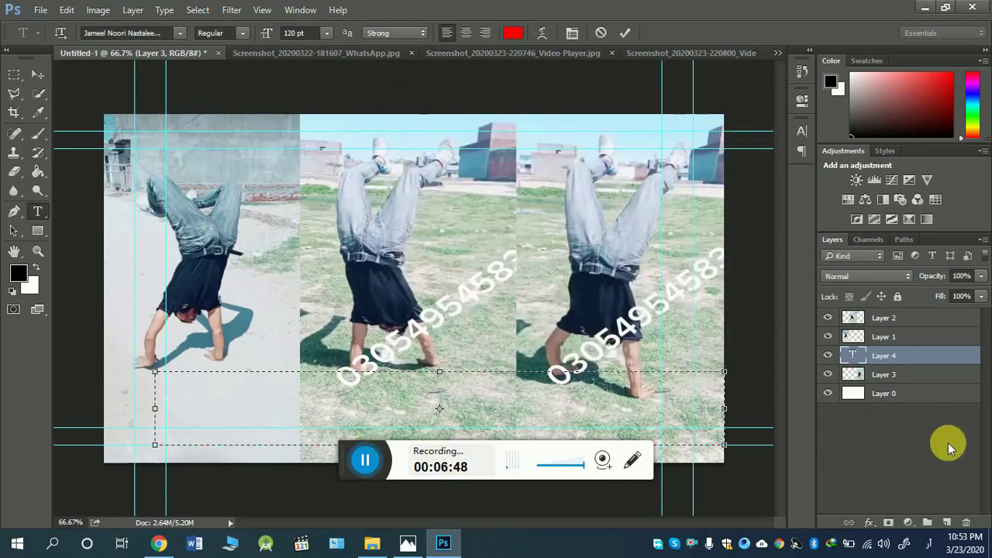
Switch the keyboard language to English (United States), try some characters in the text box, and clear them
{"action": "left_click", "coordinate": [930, 543]}
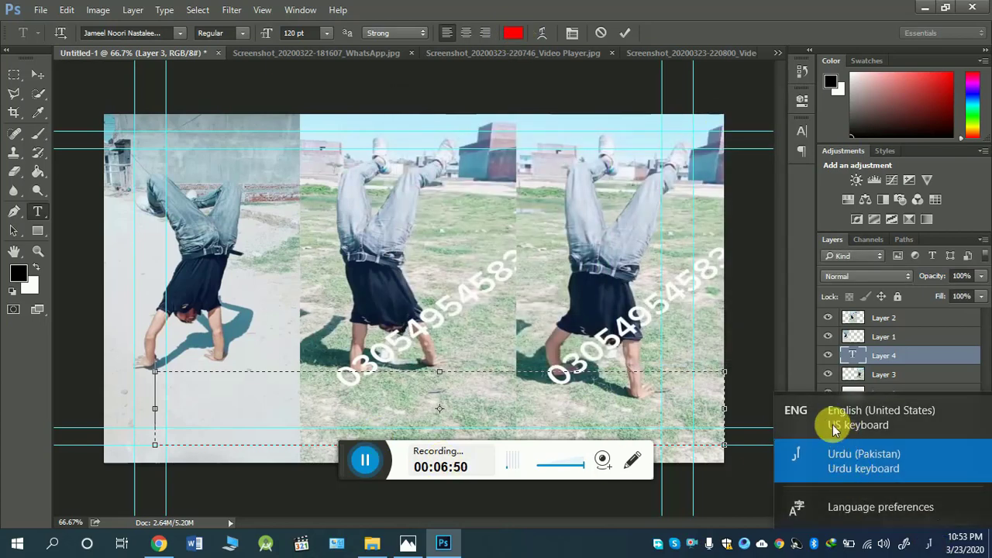
{"action": "left_click", "coordinate": [832, 424]}
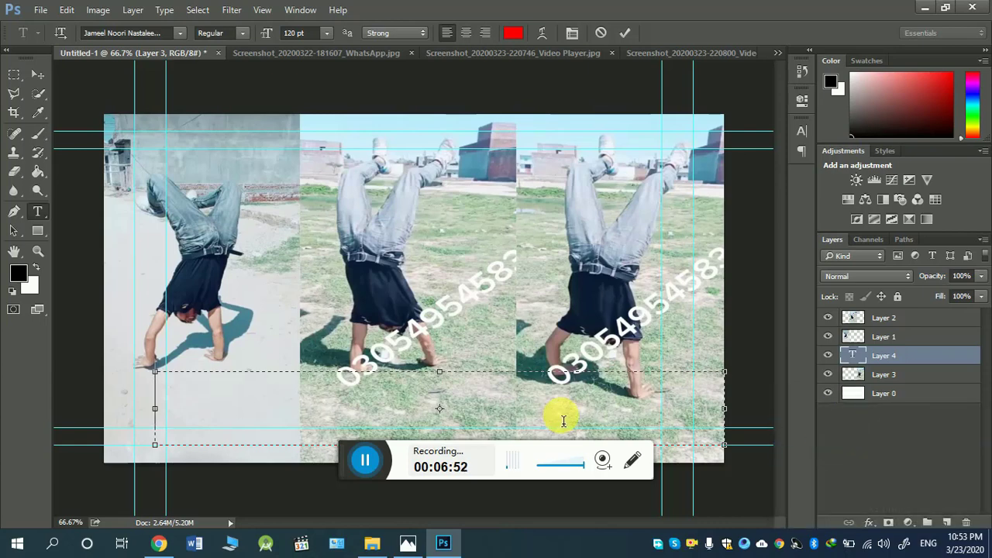
{"action": "type", "text": "4583"}
{"action": "key", "text": "BackSpace"}
{"action": "key", "text": "BackSpace"}
{"action": "key", "text": "BackSpace"}
{"action": "key", "text": "BackSpace"}
{"action": "key", "text": "BackSpace"}
{"action": "key", "text": "BackSpace"}
{"action": "key", "text": "BackSpace"}
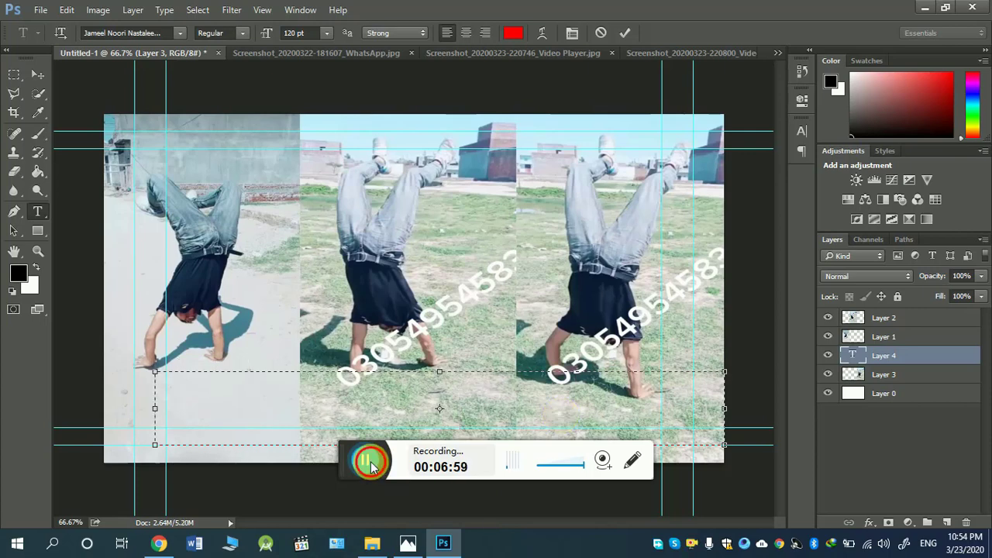
{"action": "left_click", "coordinate": [365, 461]}
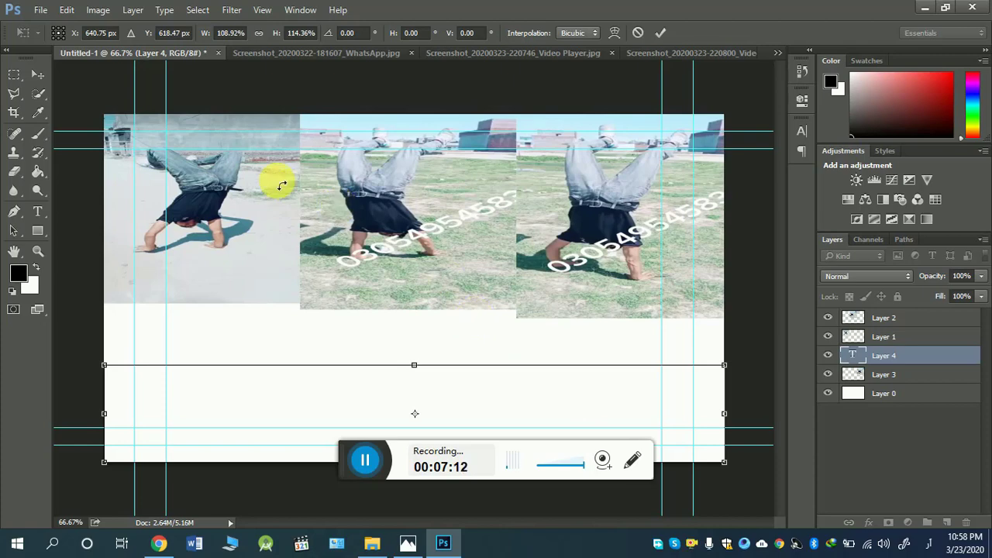
Apply the pending transformation to the empty text box spanning the canvas's lower edge
{"action": "left_click", "coordinate": [38, 74]}
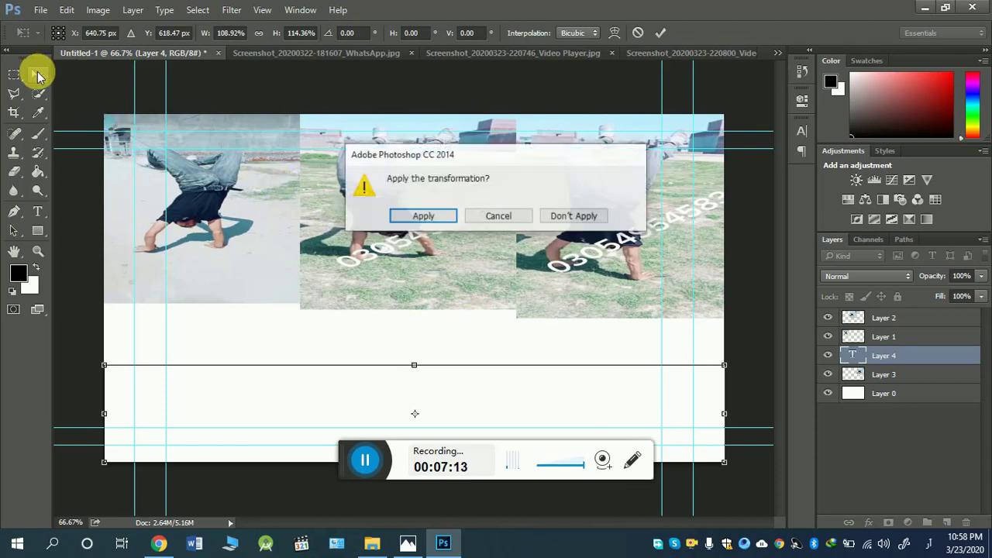
{"action": "left_click", "coordinate": [423, 216]}
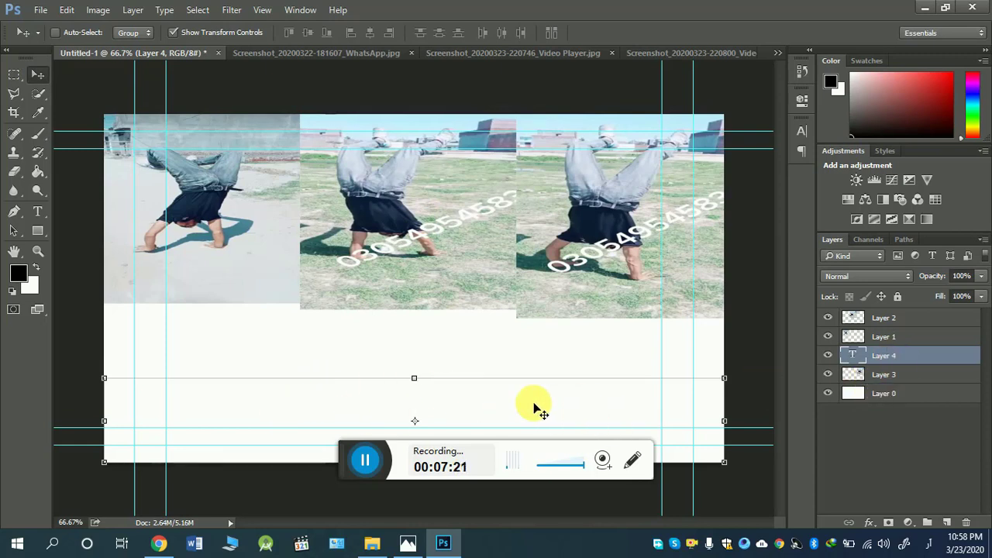
{"action": "key", "text": "x"}
{"action": "key", "text": "x"}
{"action": "key", "text": "x"}
{"action": "key", "text": "x"}
{"action": "key", "text": "x"}
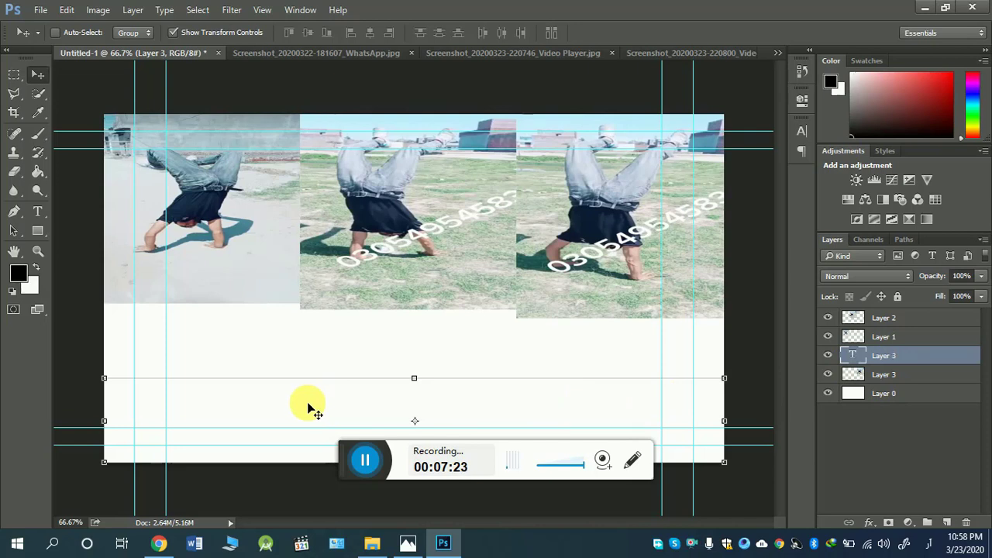
{"action": "key", "text": "x"}
{"action": "key", "text": "x"}
{"action": "key", "text": "x"}
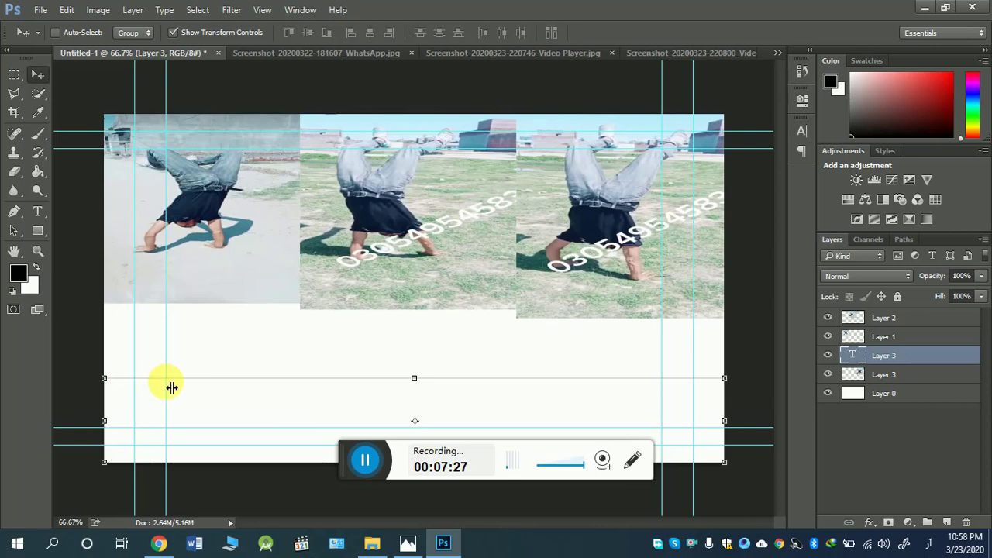
Start a new horizontal text in the white area below the images and enter the Urdu word "لڑکے"
{"action": "left_click", "coordinate": [37, 210]}
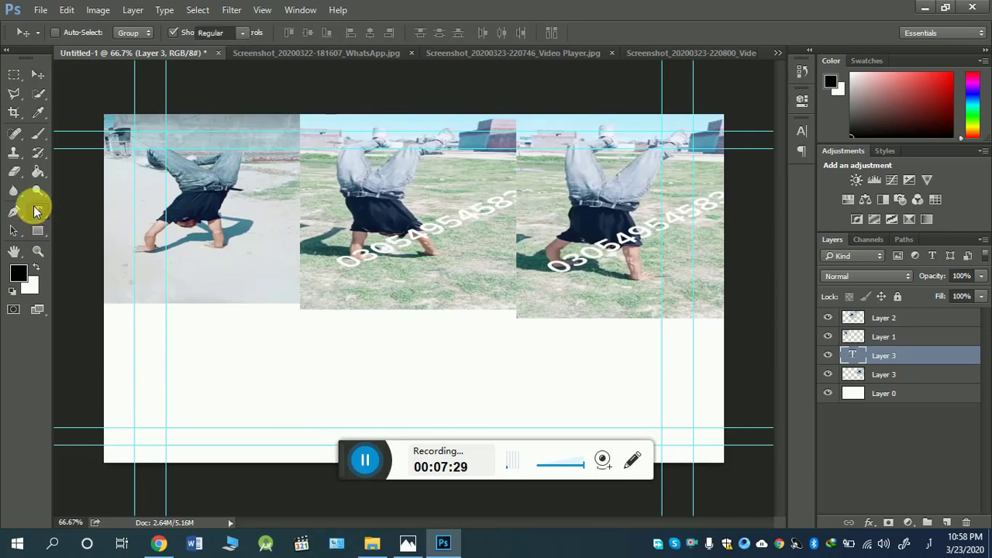
{"action": "left_click", "coordinate": [275, 422]}
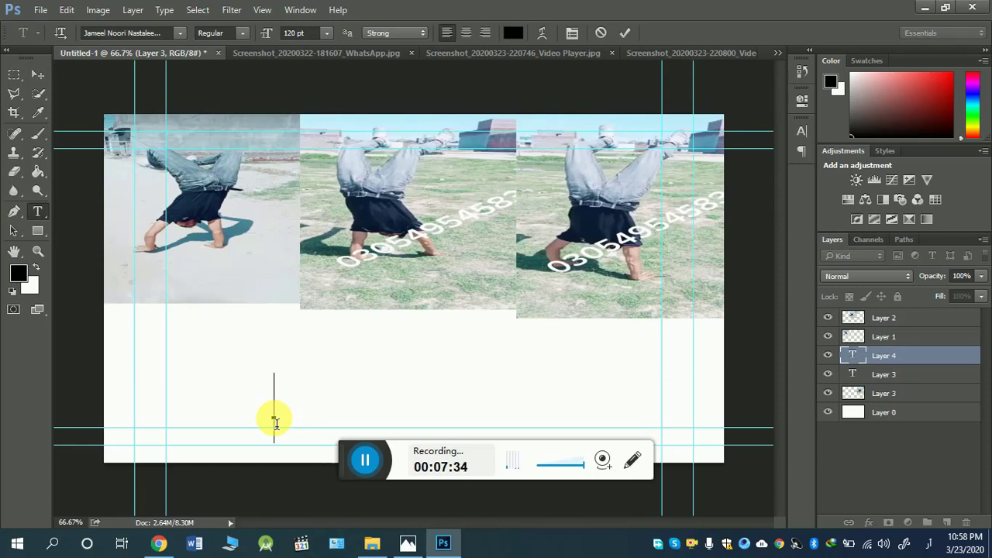
{"action": "type", "text": "ل"}
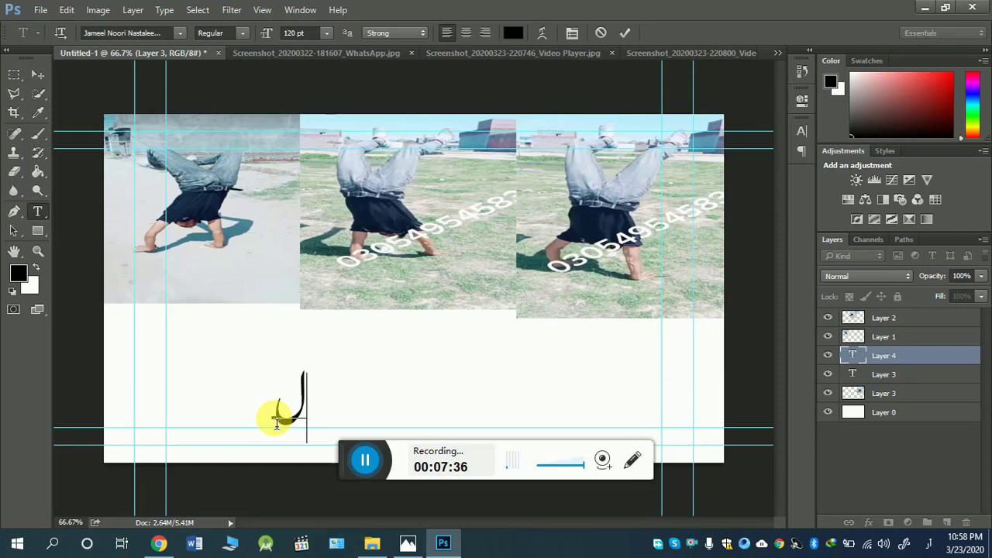
{"action": "type", "text": "ر"}
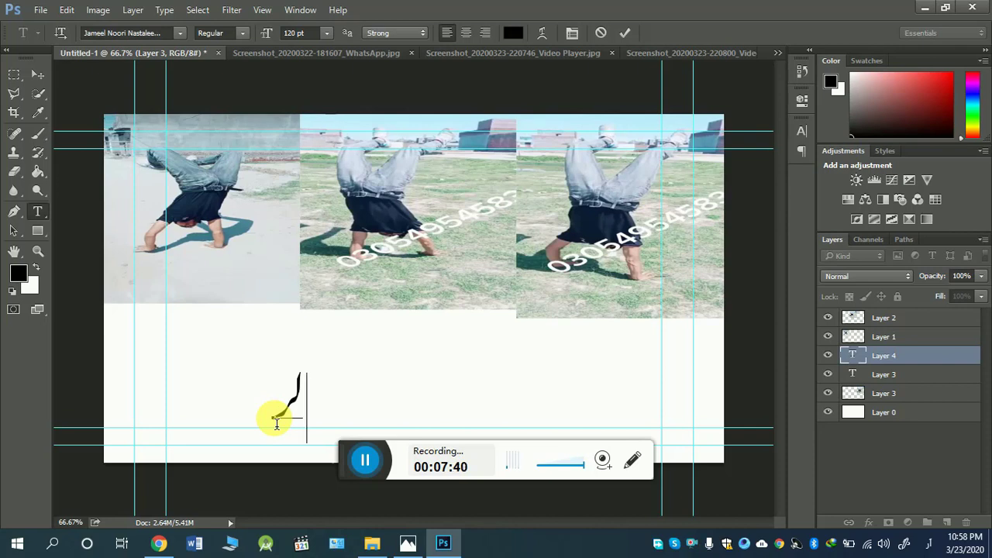
{"action": "key", "text": "BackSpace"}
{"action": "type", "text": "ٹ"}
{"action": "type", "text": "ک"}
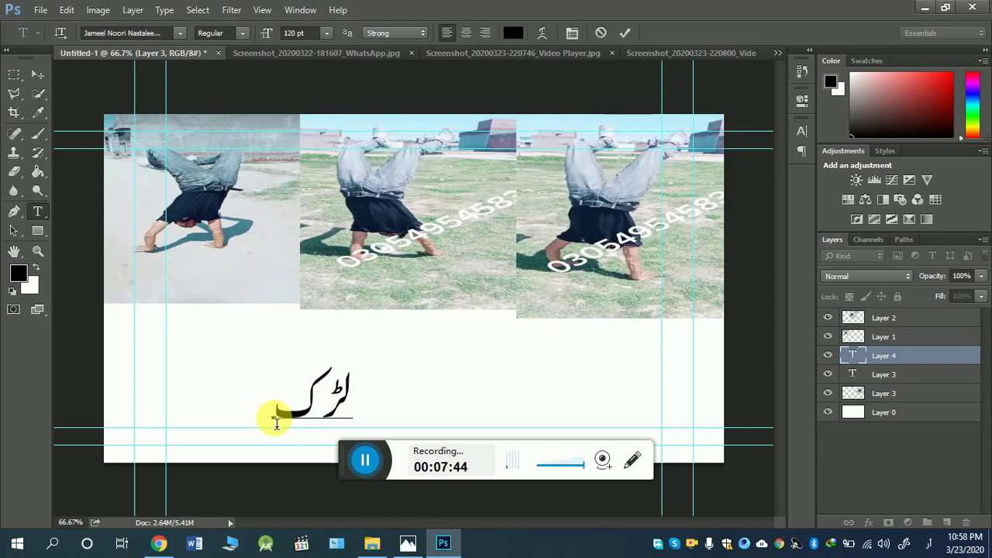
{"action": "type", "text": "س"}
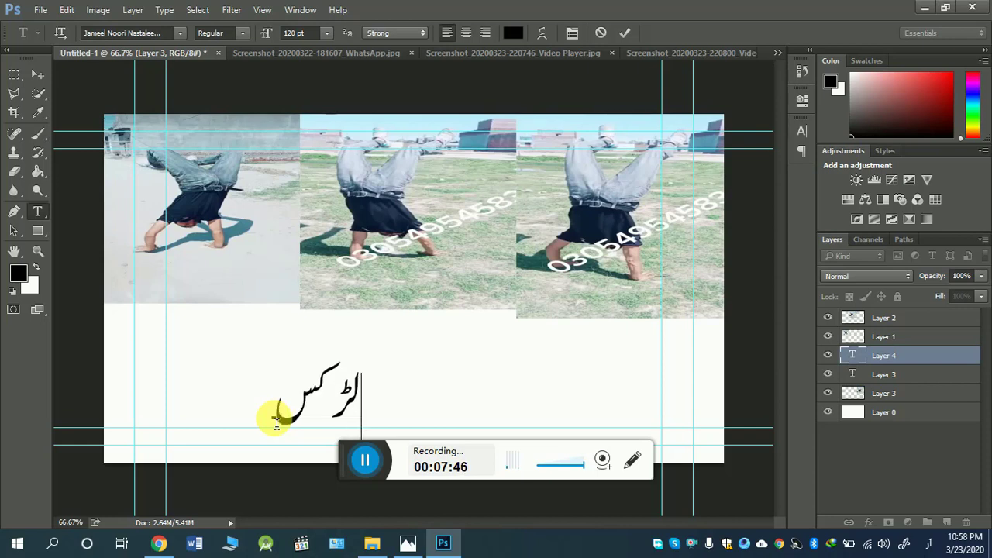
{"action": "key", "text": "BackSpace"}
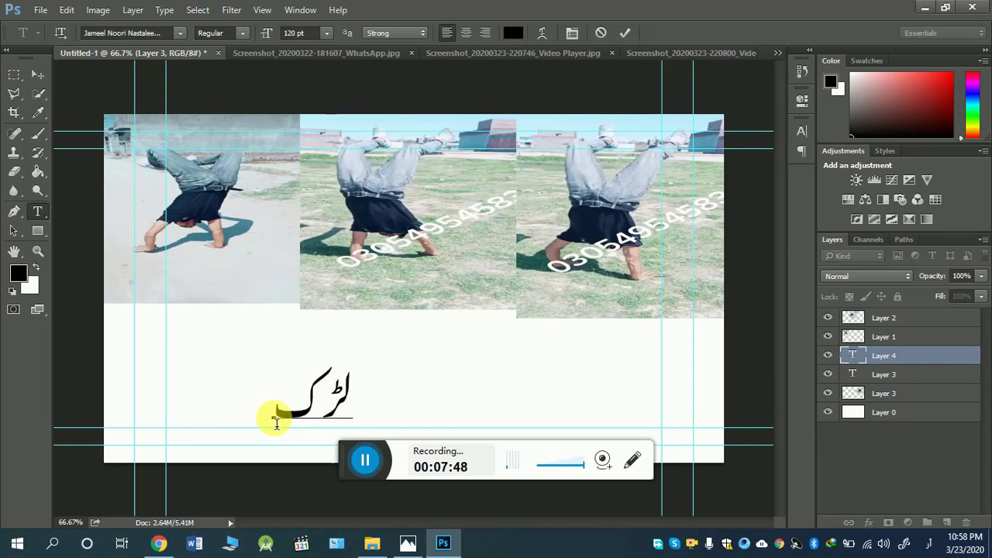
{"action": "type", "text": "ے"}
Add the word "نے" to the Urdu caption after "لڑکے", correcting the mistyped letters
{"action": "type", "text": " ل"}
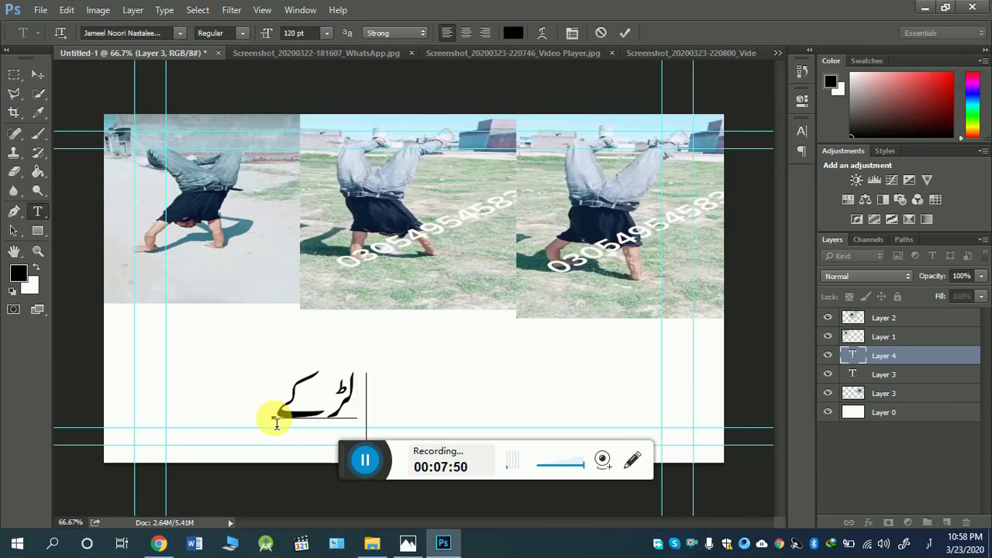
{"action": "type", "text": "ے"}
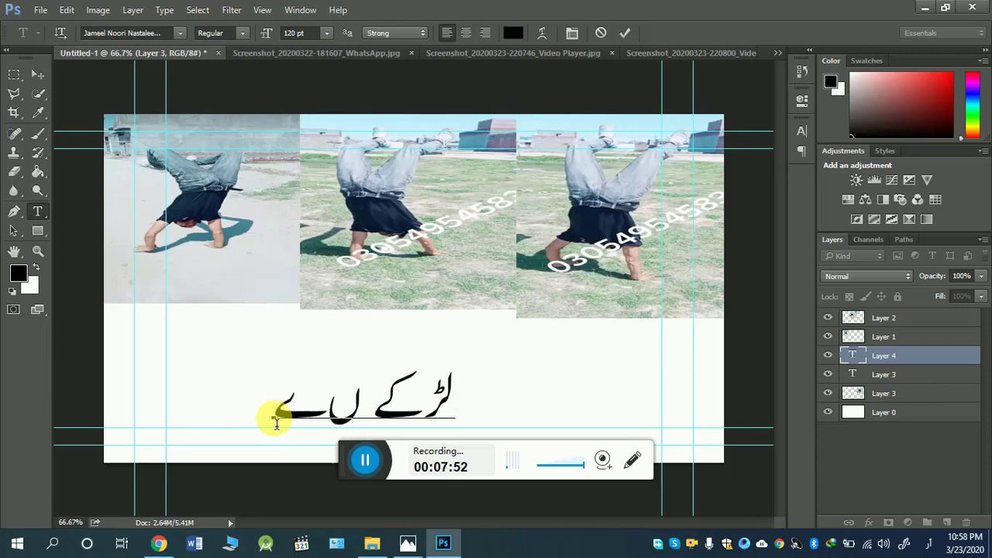
{"action": "key", "text": "BackSpace"}
{"action": "key", "text": "BackSpace"}
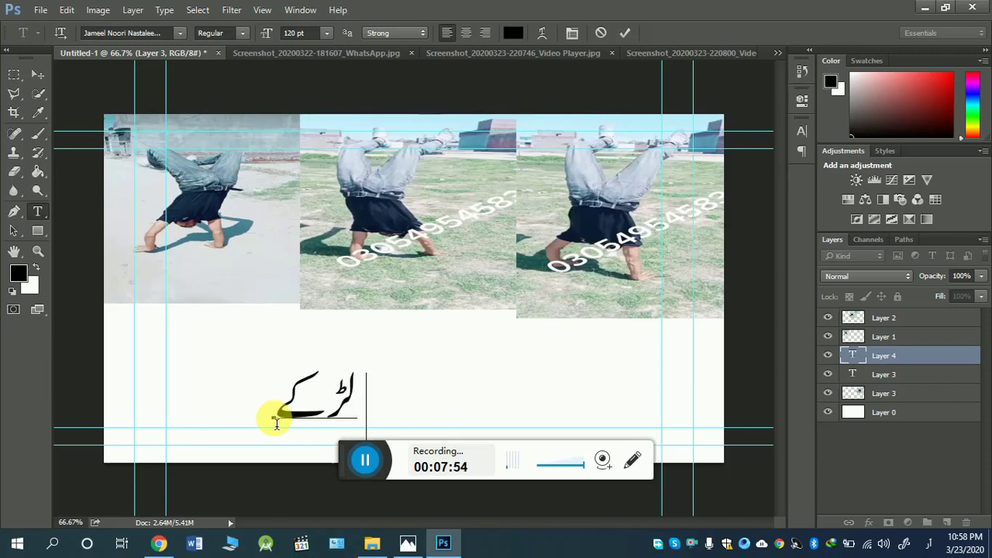
{"action": "type", "text": "لن"}
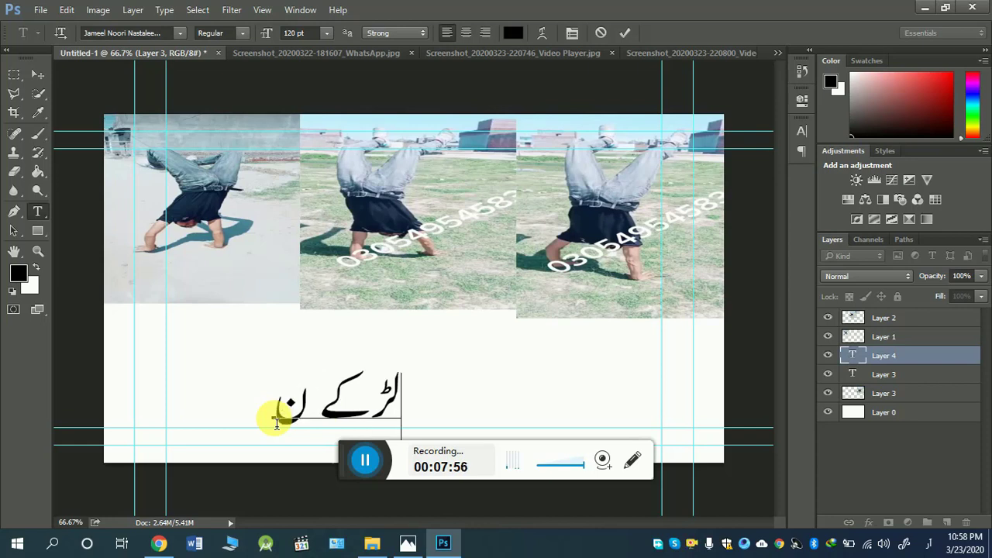
{"action": "key", "text": "BackSpace"}
{"action": "key", "text": "BackSpace"}
{"action": "type", "text": "نے"}
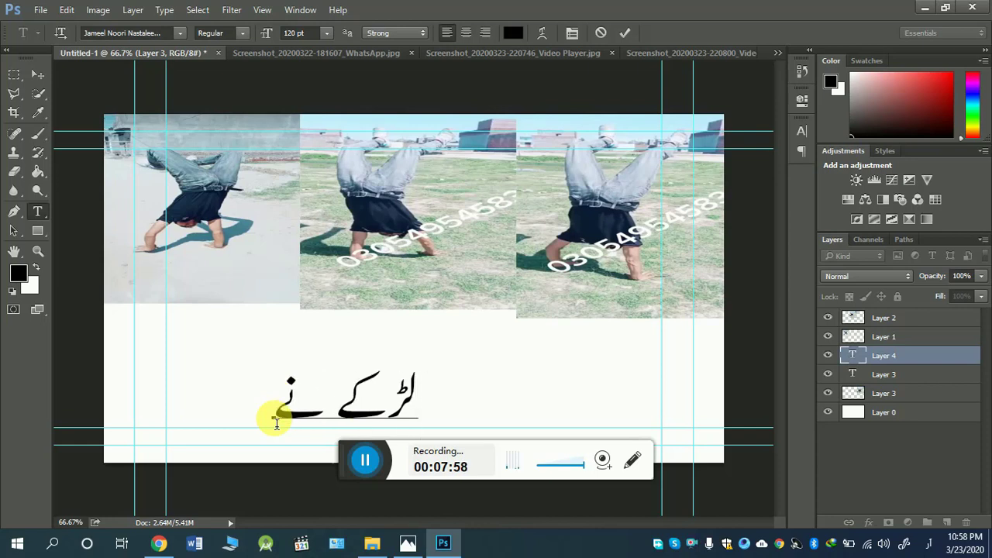
Continue the Urdu caption with the word "ایسے"
{"action": "type", "text": " ا"}
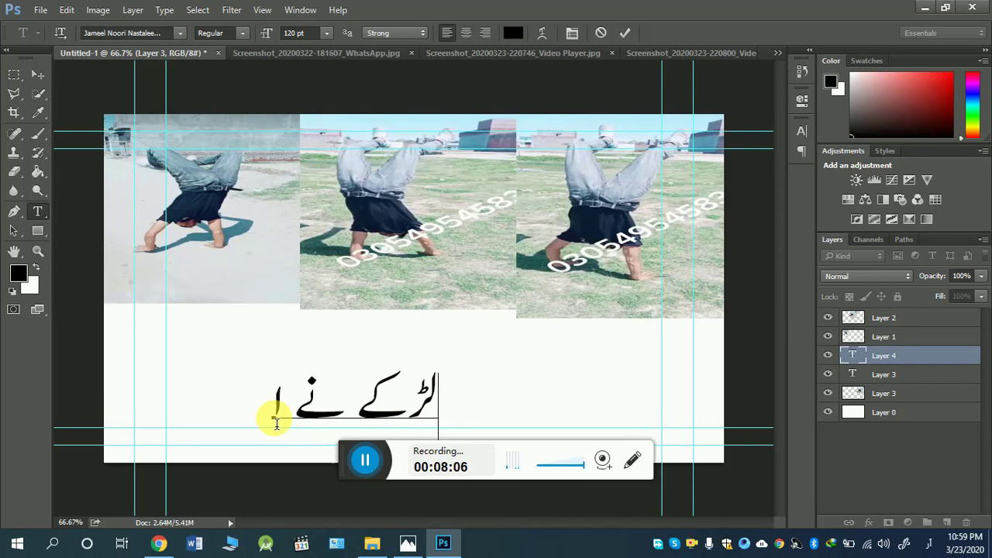
{"action": "type", "text": "ی"}
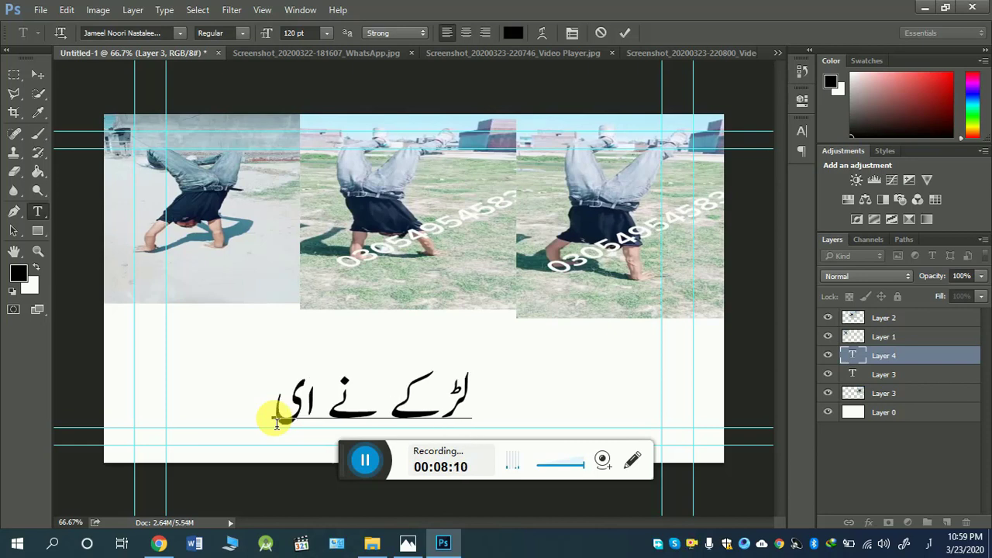
{"action": "type", "text": "ے"}
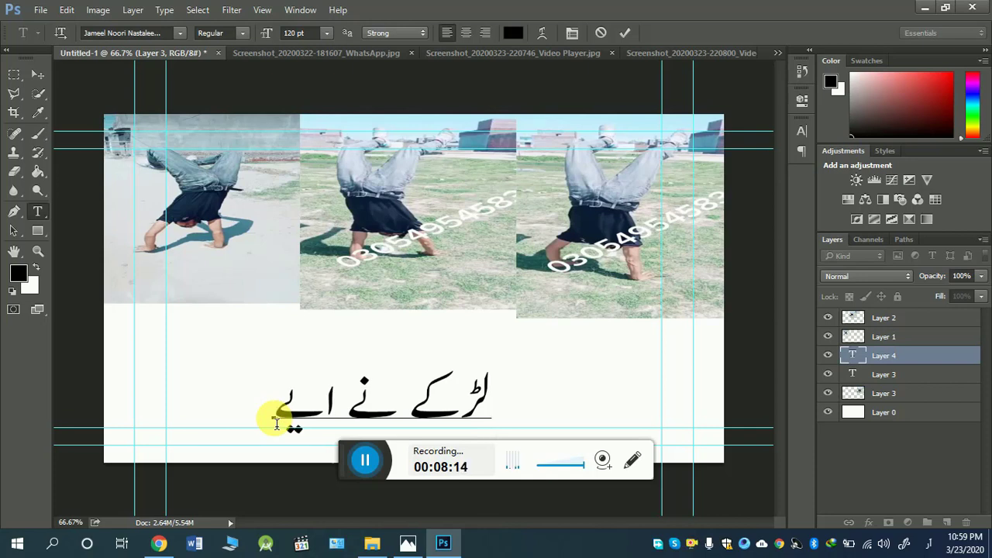
{"action": "key", "text": "BackSpace"}
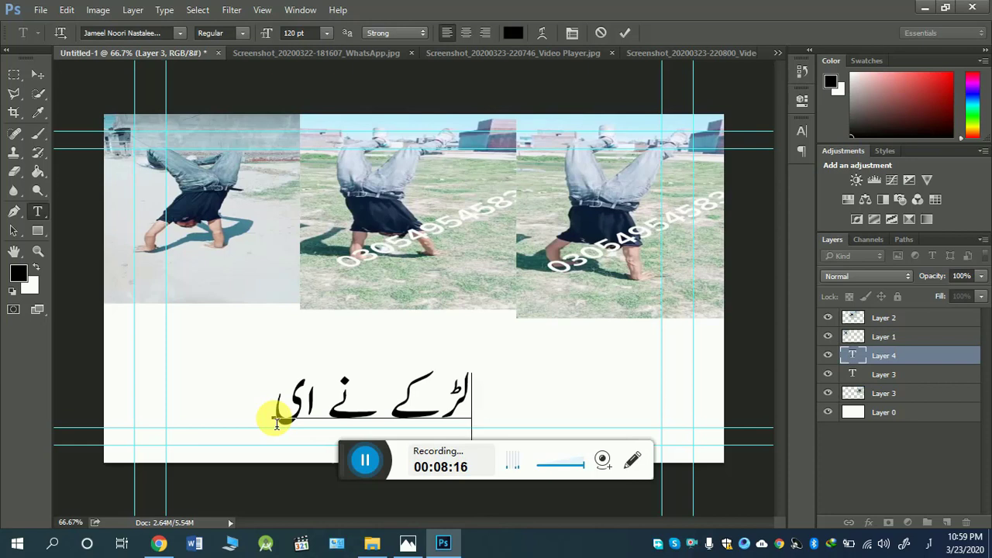
{"action": "type", "text": "سپے"}
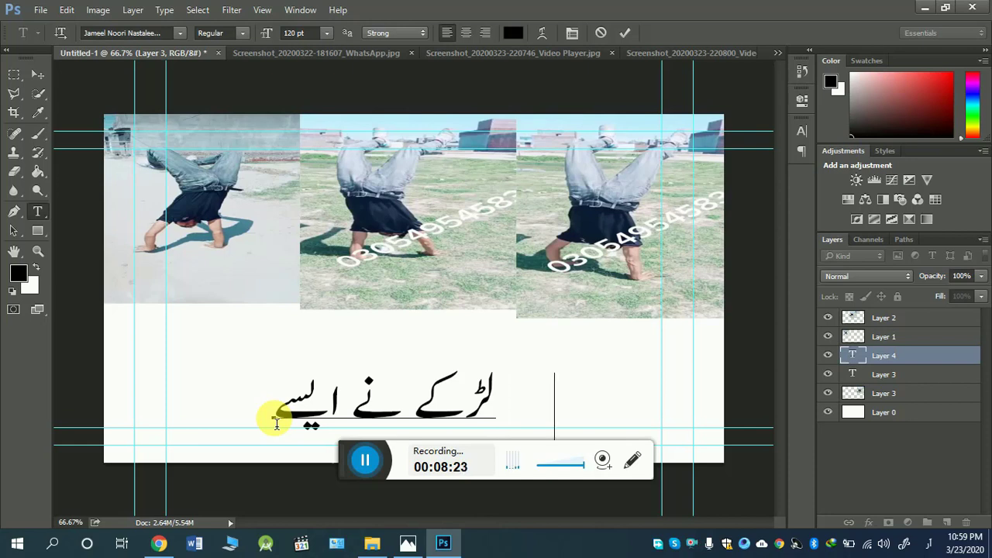
Add the word "کرتب" to the Urdu caption after "ایسے"
{"action": "type", "text": " ک"}
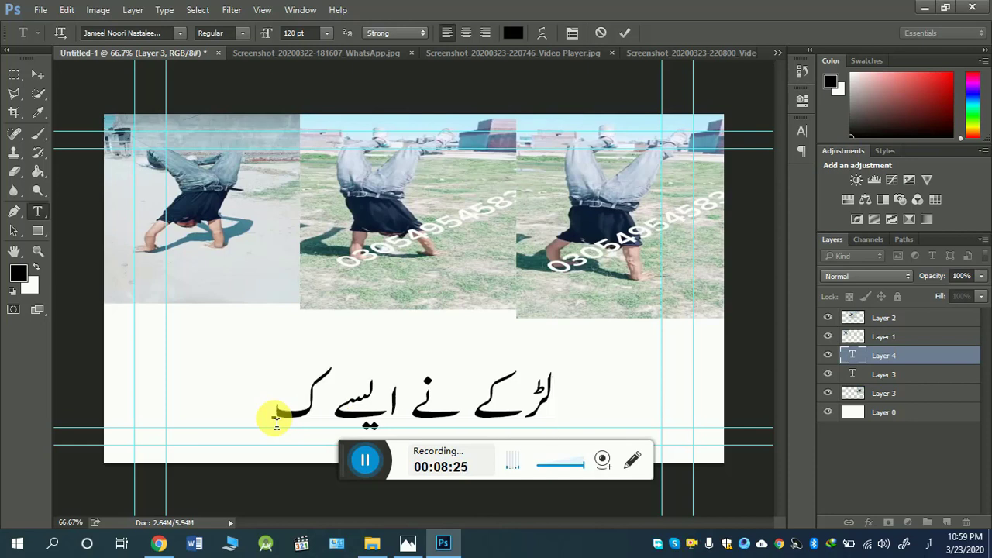
{"action": "type", "text": "ر"}
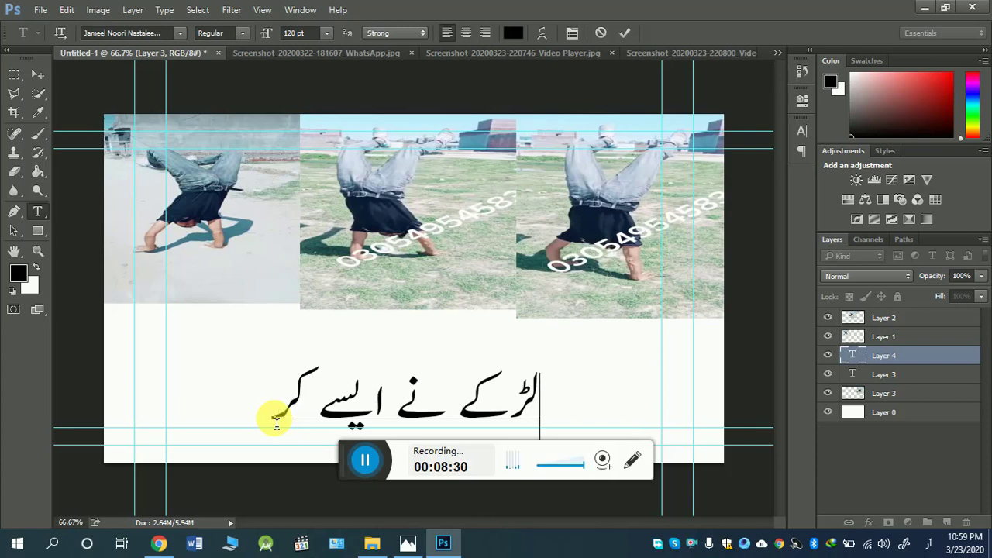
{"action": "type", "text": "ٹ"}
{"action": "key", "text": "BackSpace"}
{"action": "type", "text": "ت"}
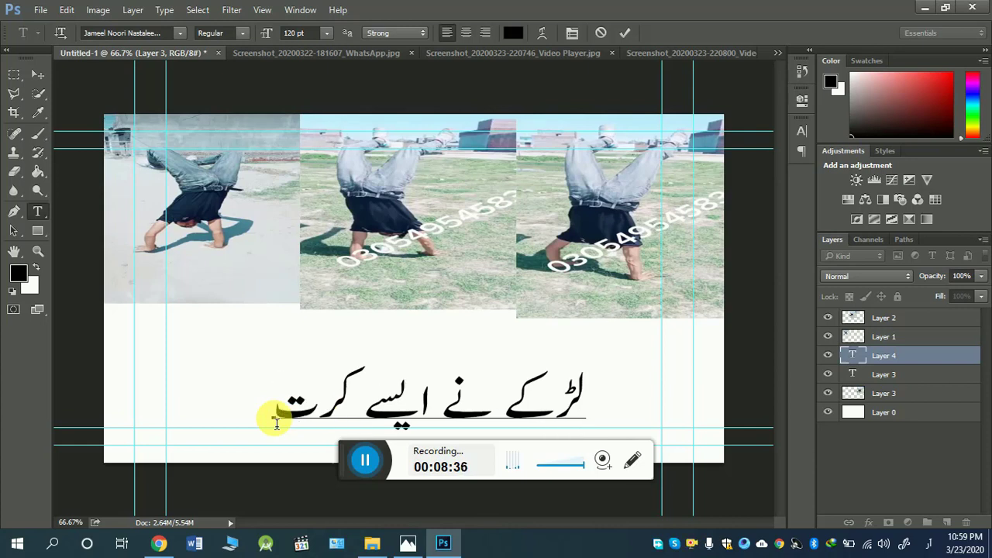
{"action": "type", "text": "ب "}
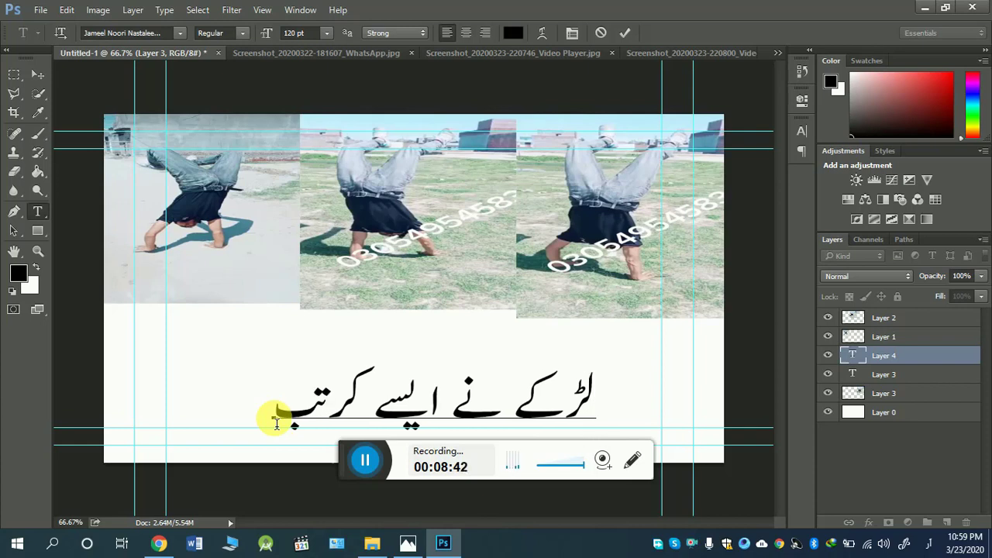
Add the word "دیکھے" to the Urdu caption after "کرتب", correcting the mistyped letters
{"action": "type", "text": "ڈ"}
{"action": "key", "text": "BackSpace"}
{"action": "type", "text": "د"}
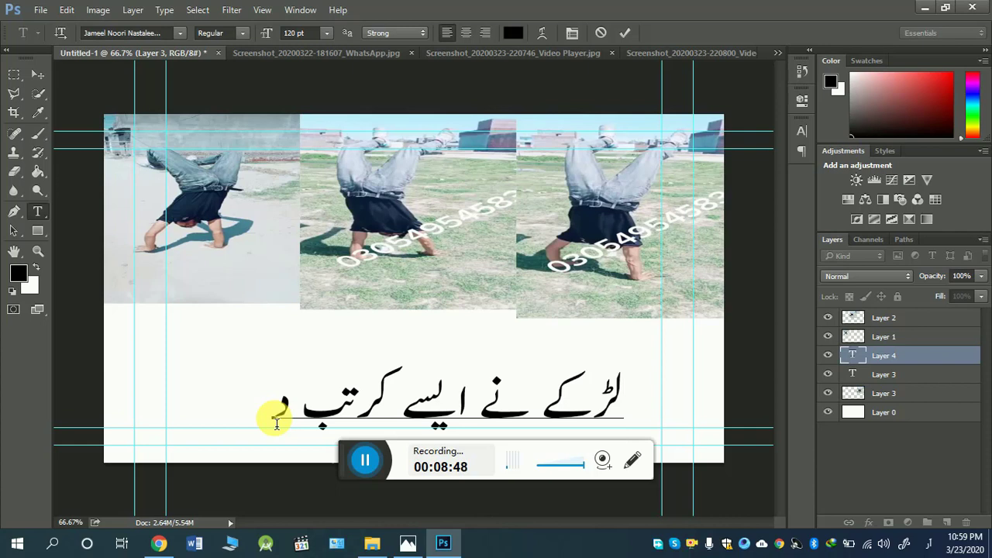
{"action": "type", "text": "ی"}
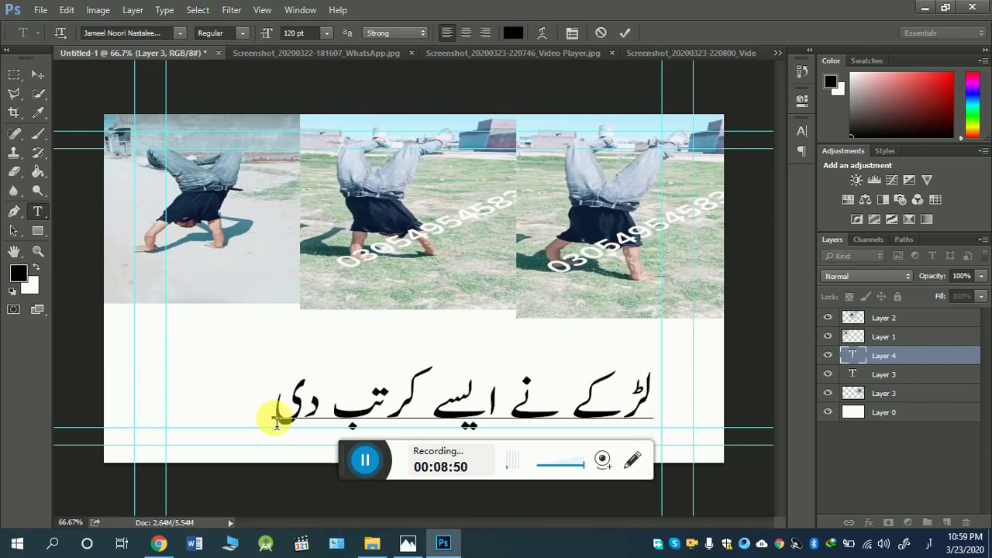
{"action": "type", "text": "ک"}
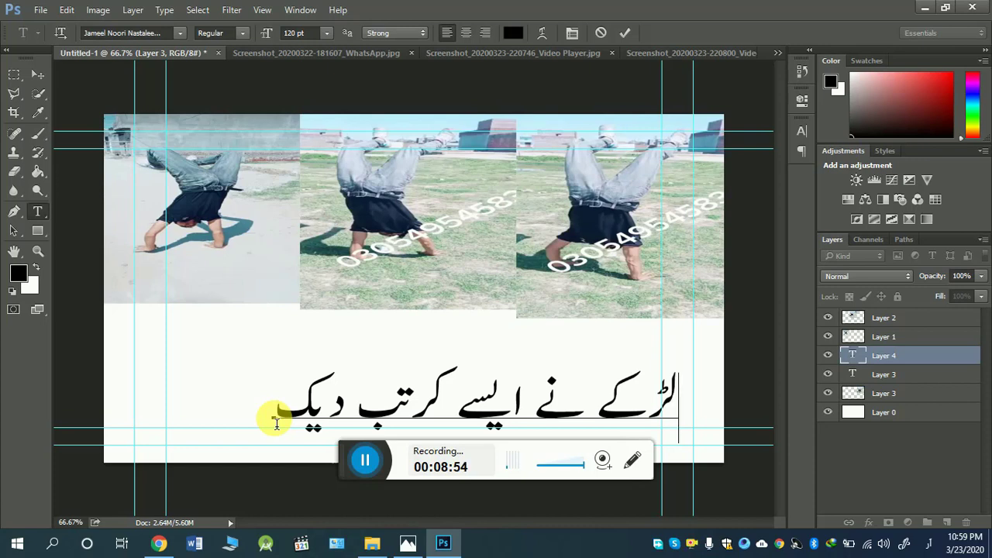
{"action": "type", "text": "ھ"}
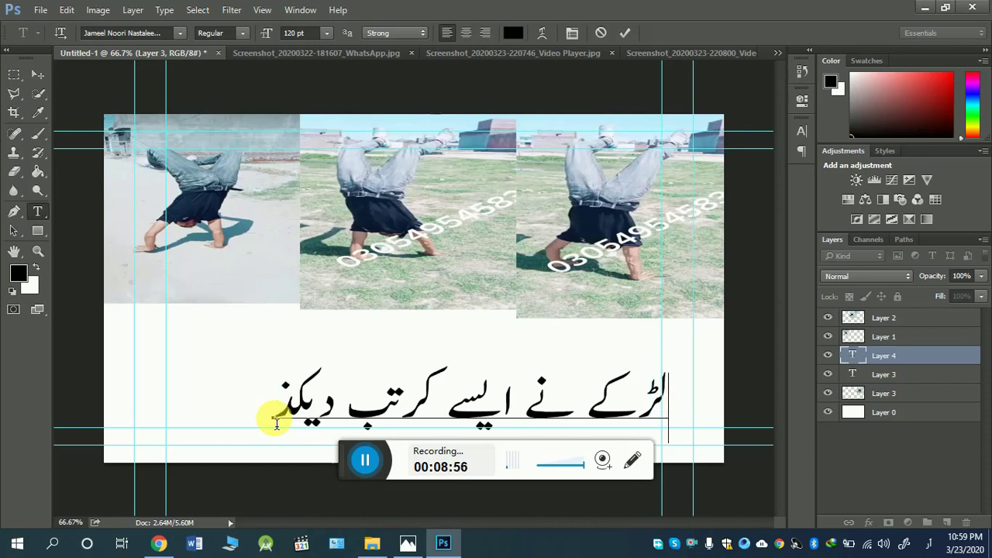
{"action": "key", "text": "BackSpace"}
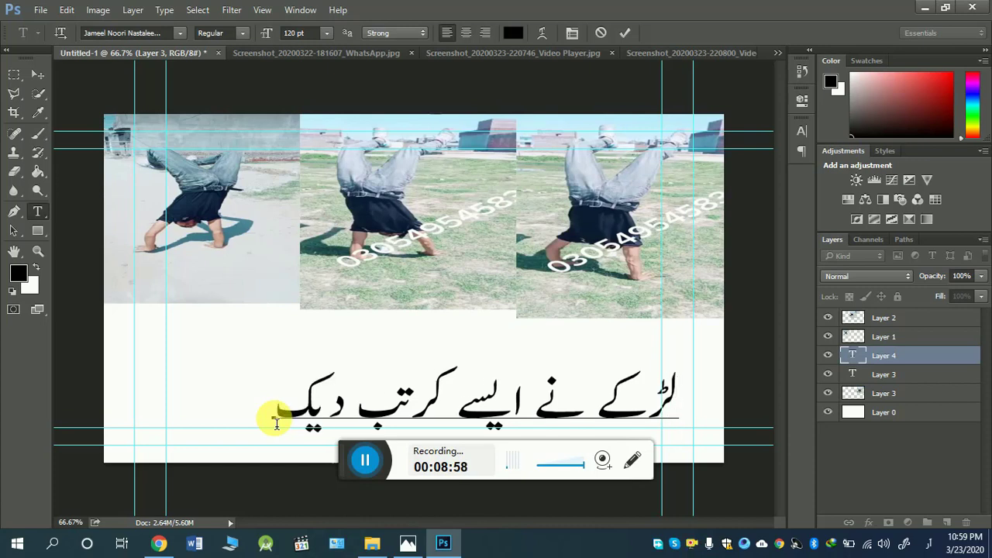
{"action": "type", "text": "ہ"}
{"action": "key", "text": "BackSpace"}
{"action": "type", "text": "ھ"}
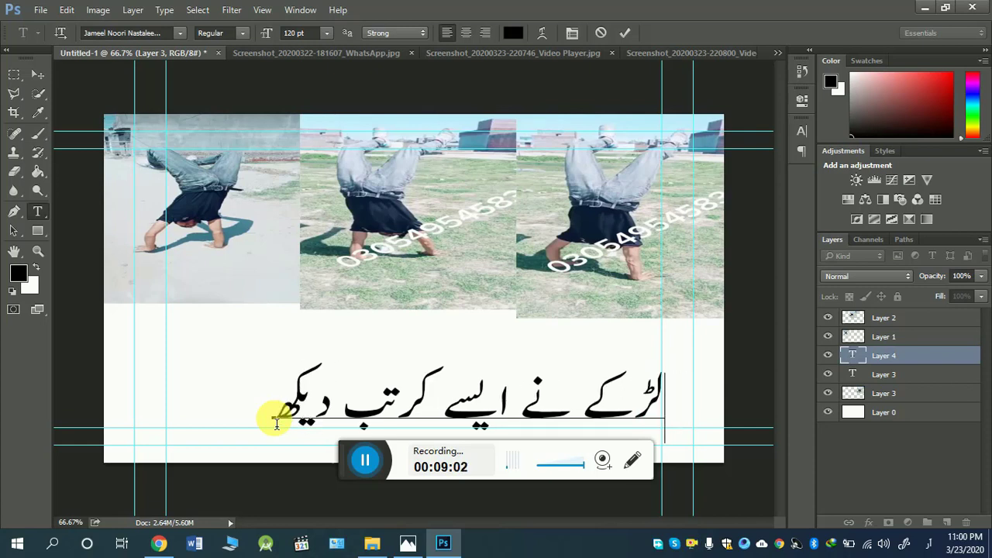
{"action": "type", "text": "ے"}
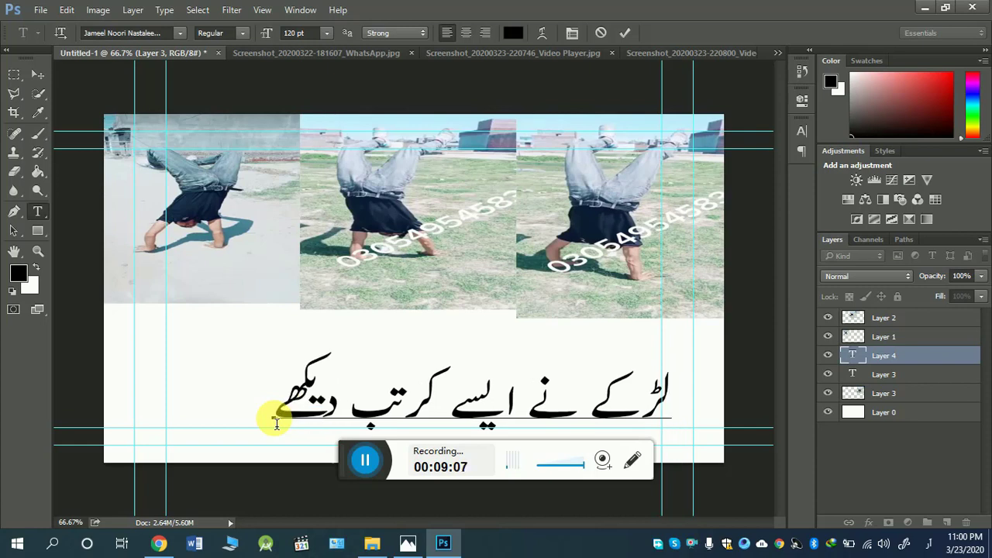
Continue the Urdu caption with the words "کے سب"
{"action": "type", "text": "ے ک"}
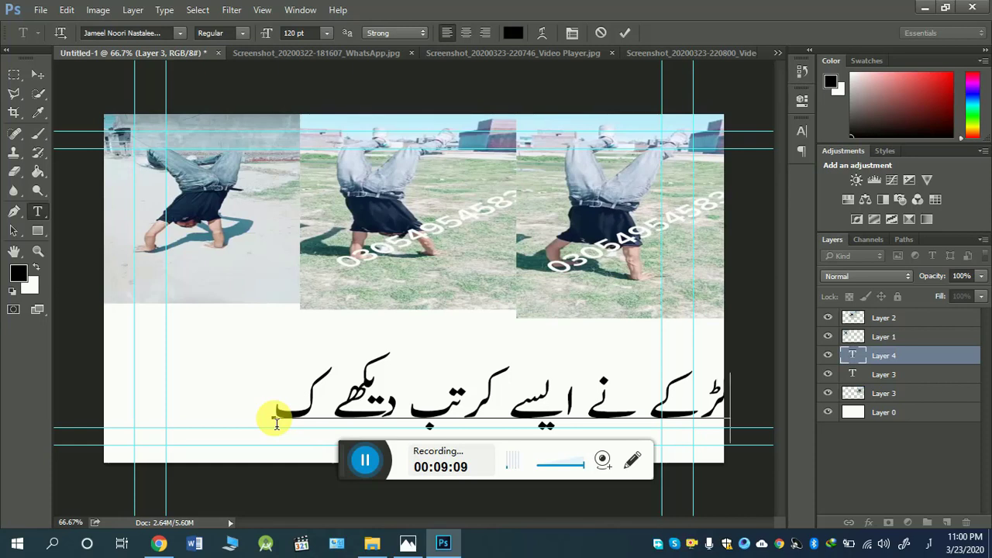
{"action": "type", "text": "ے"}
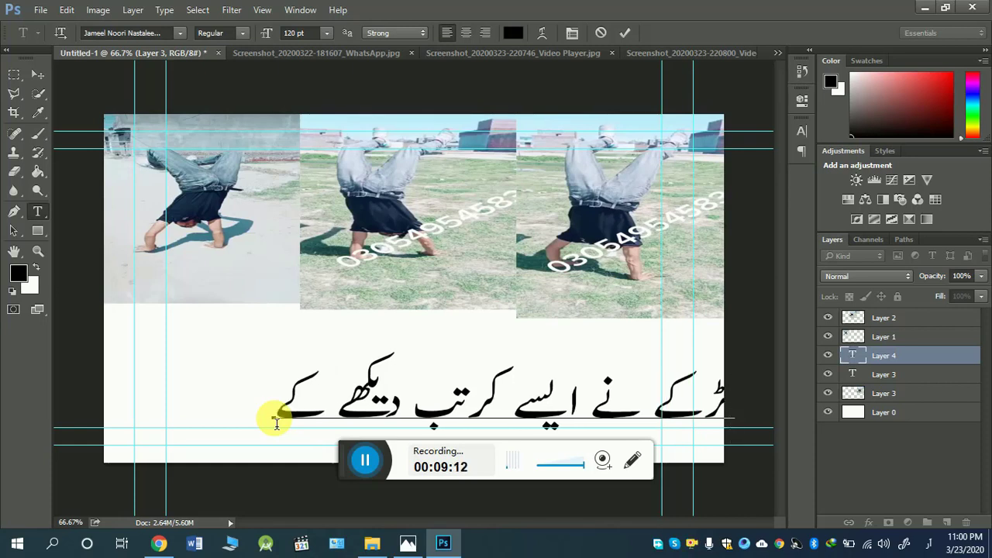
{"action": "type", "text": " س"}
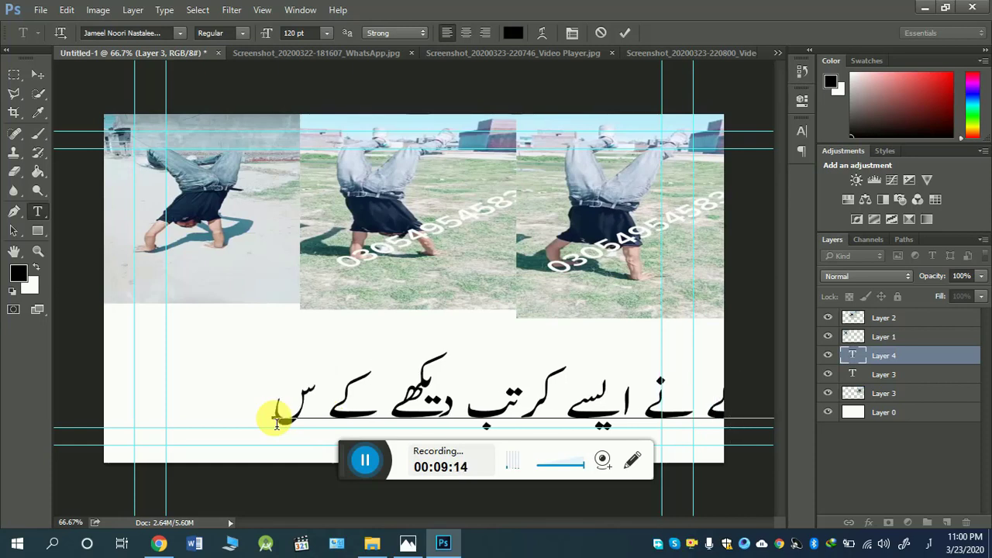
{"action": "type", "text": "ب"}
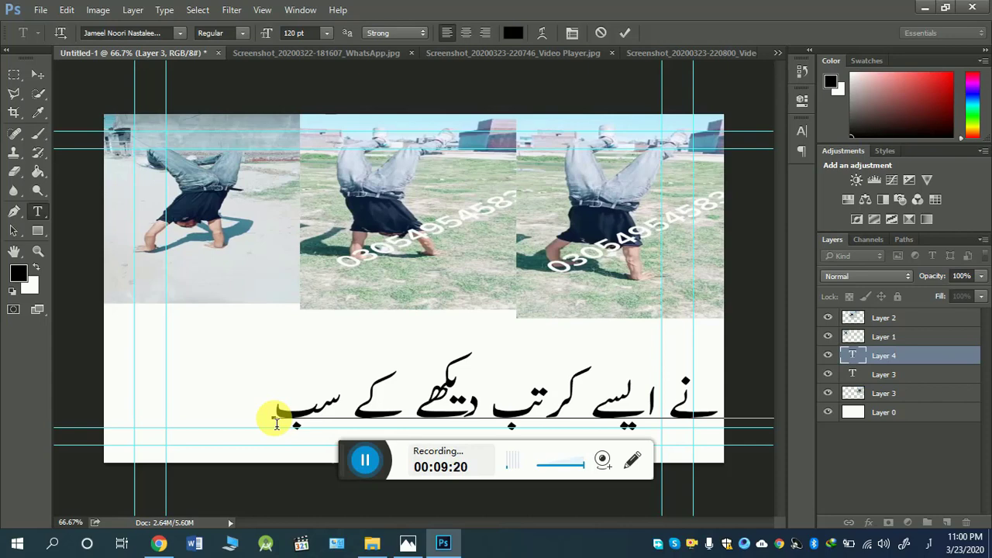
Add the word "حیران" to the Urdu caption after "سب", fixing the stray letter before it
{"action": "type", "text": "رح"}
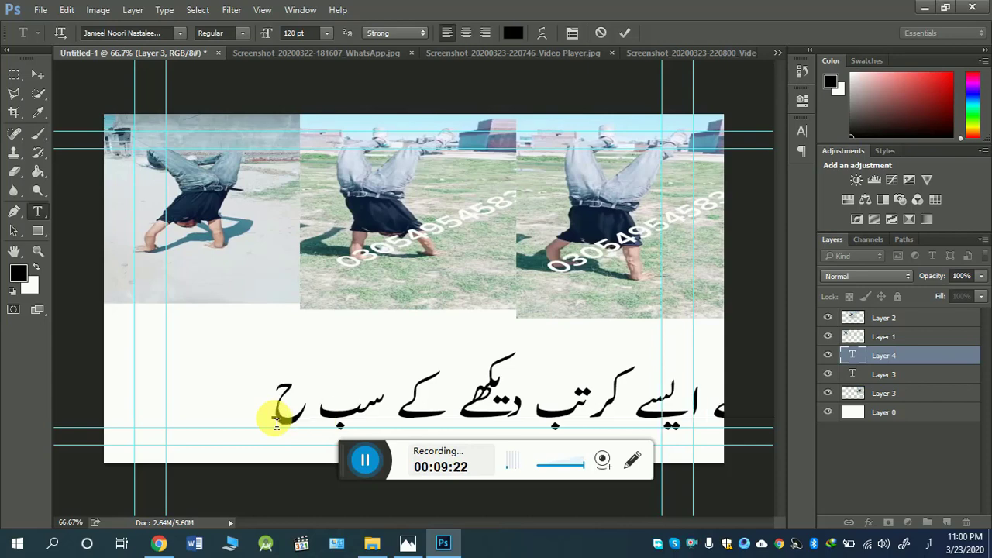
{"action": "type", "text": "ی"}
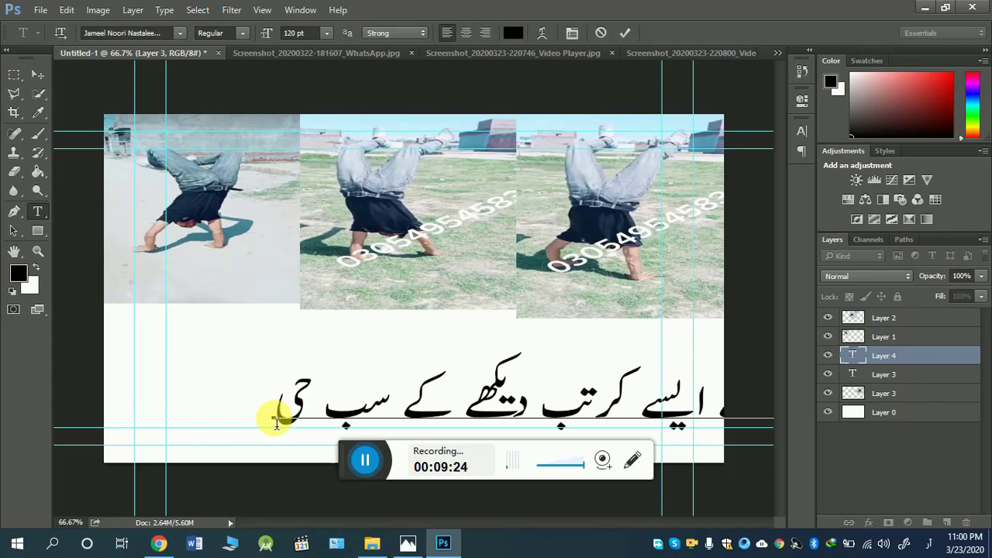
{"action": "type", "text": "را"}
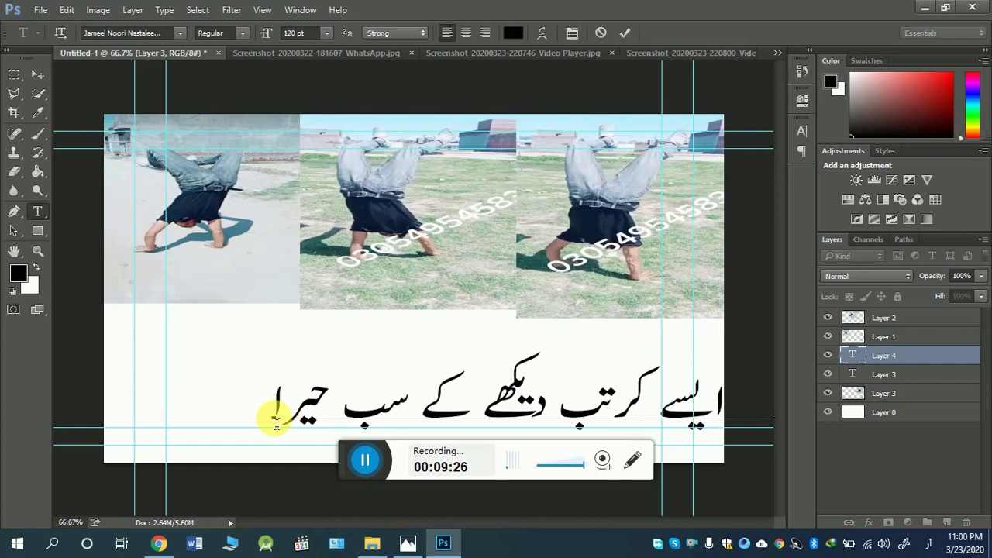
{"action": "type", "text": "ن"}
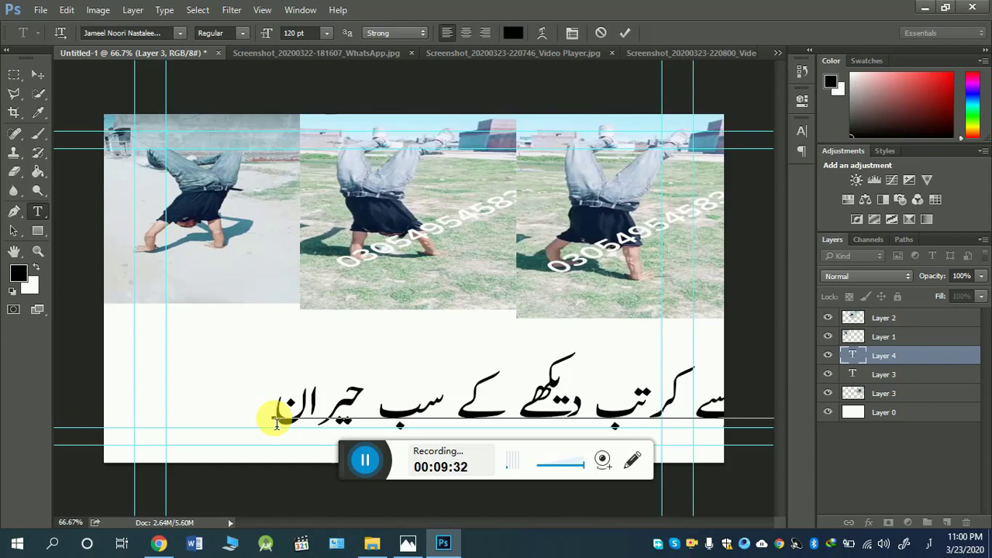
Finish the Urdu caption with the words "ہو گے", correcting the mistyped letter
{"action": "type", "text": "ج"}
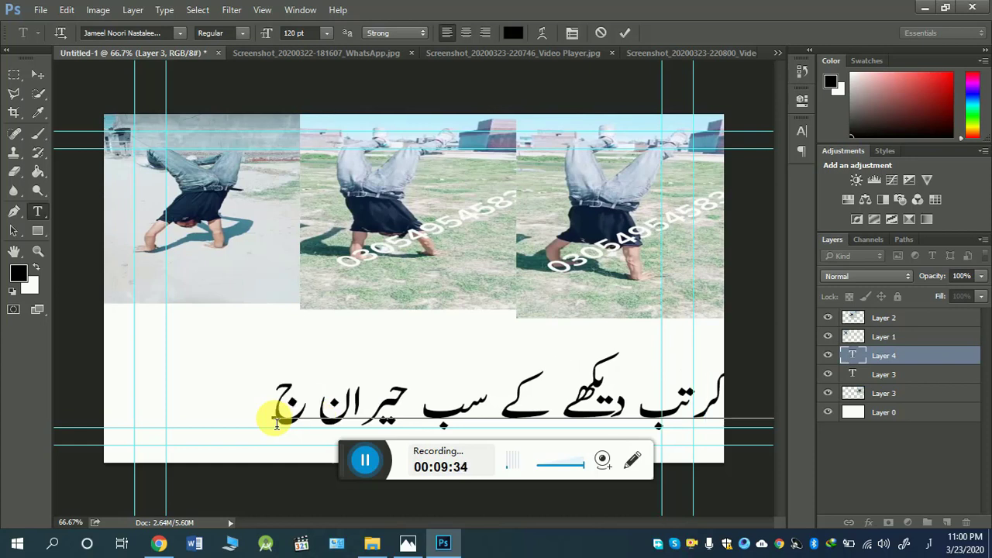
{"action": "key", "text": "BackSpace"}
{"action": "type", "text": "ہ"}
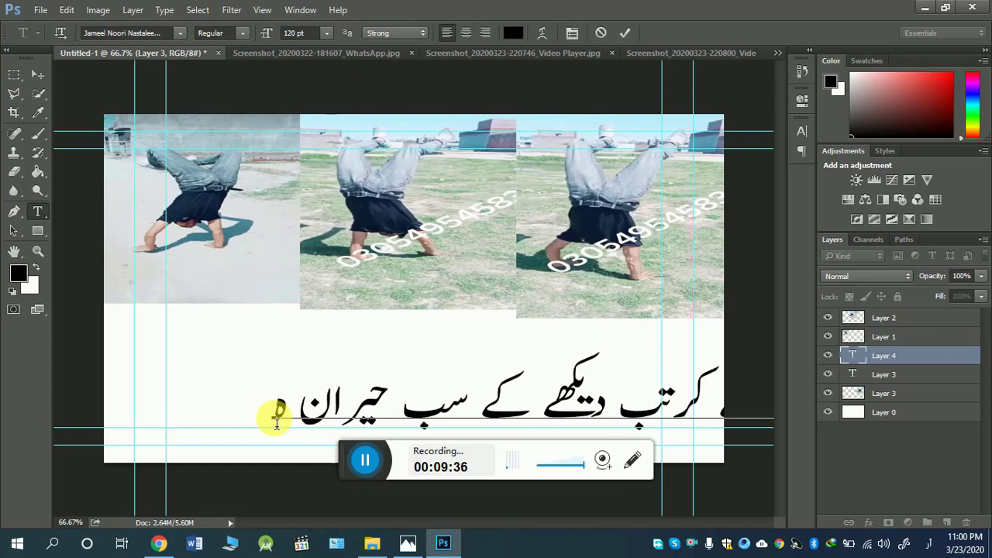
{"action": "type", "text": "و"}
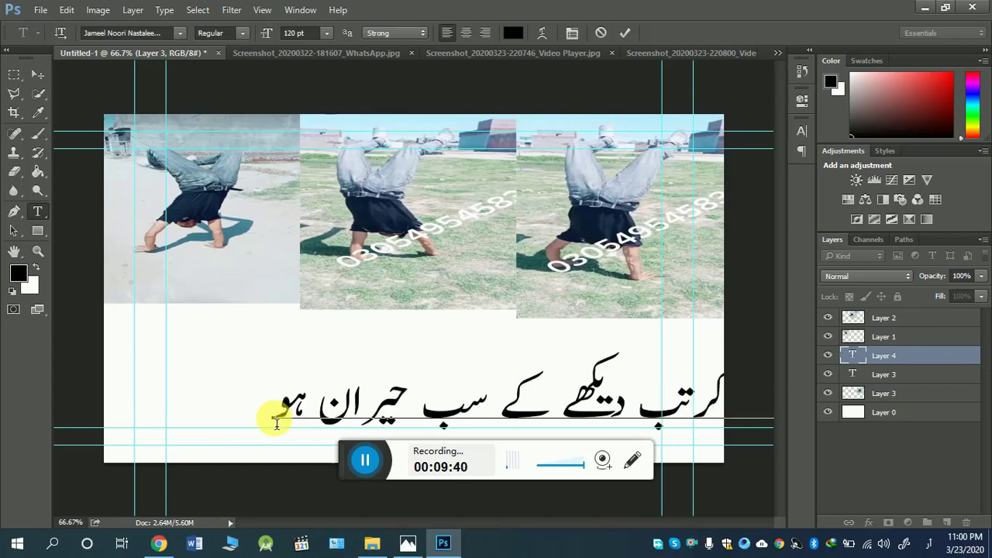
{"action": "type", "text": " گ"}
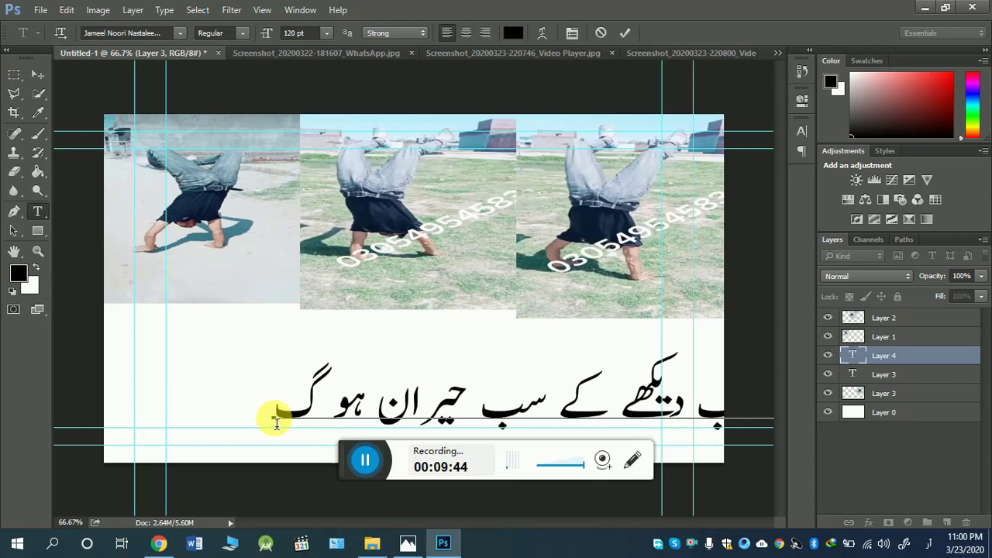
{"action": "type", "text": "ے"}
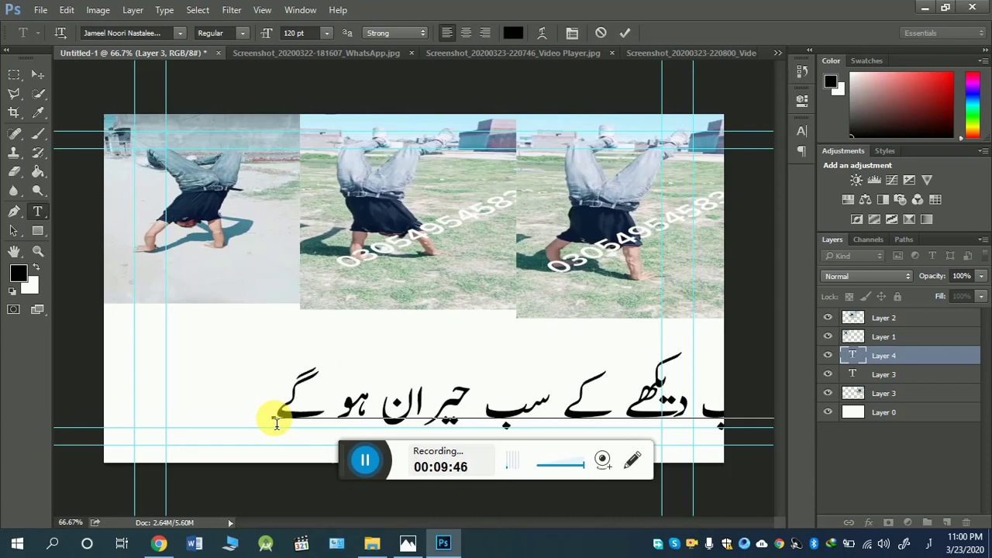
{"action": "key", "text": "BackSpace"}
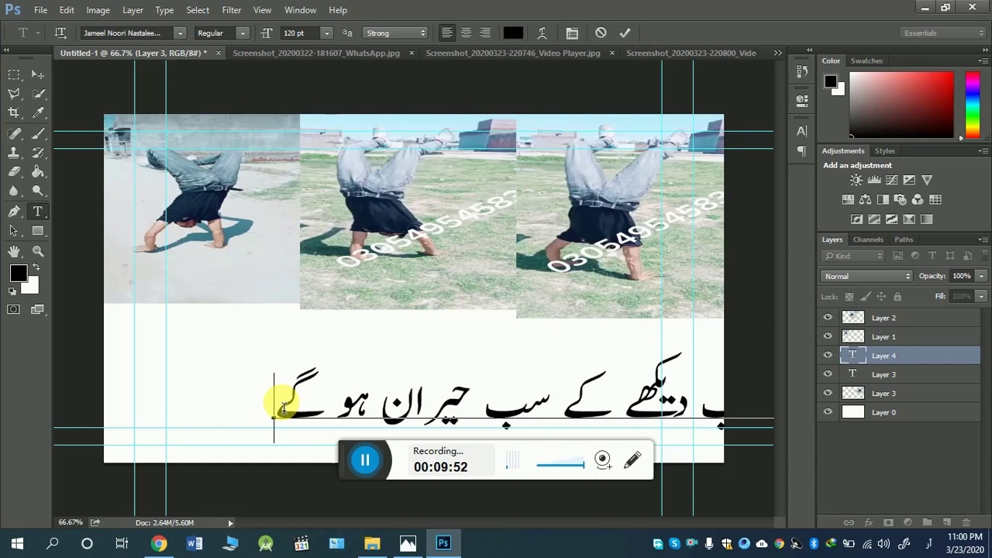
{"action": "left_click_drag", "start_coordinate": [275, 406], "coordinate": [665, 423]}
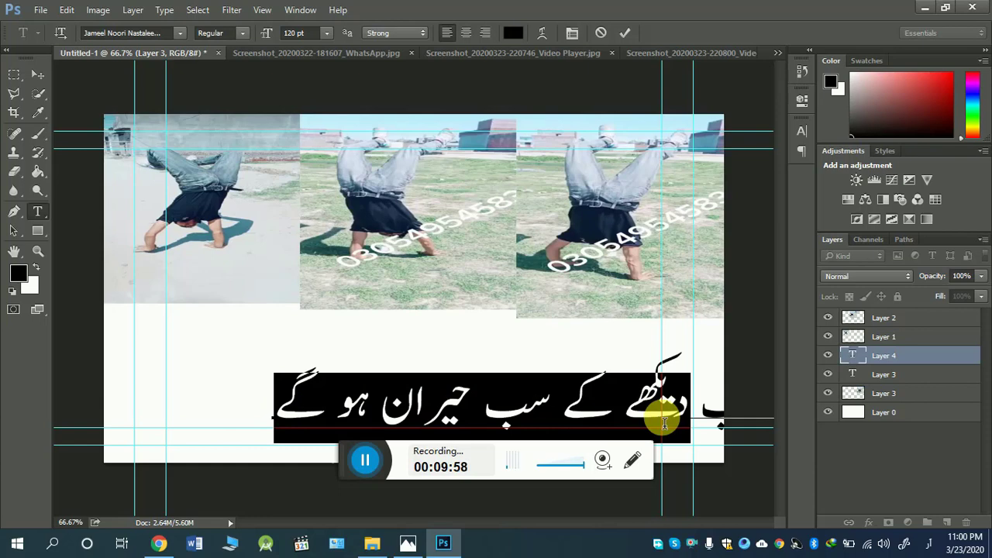
{"action": "left_click", "coordinate": [513, 373]}
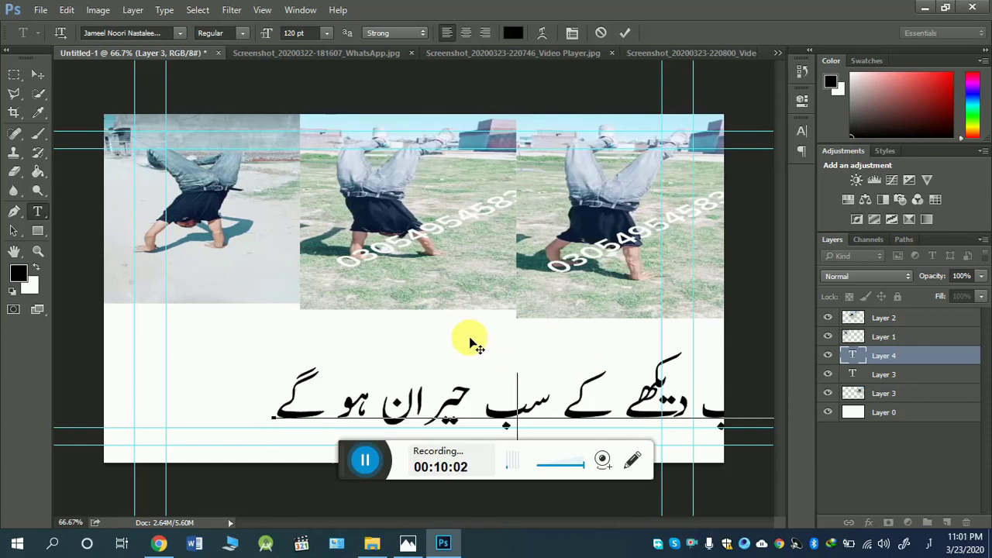
{"action": "left_click", "coordinate": [477, 406]}
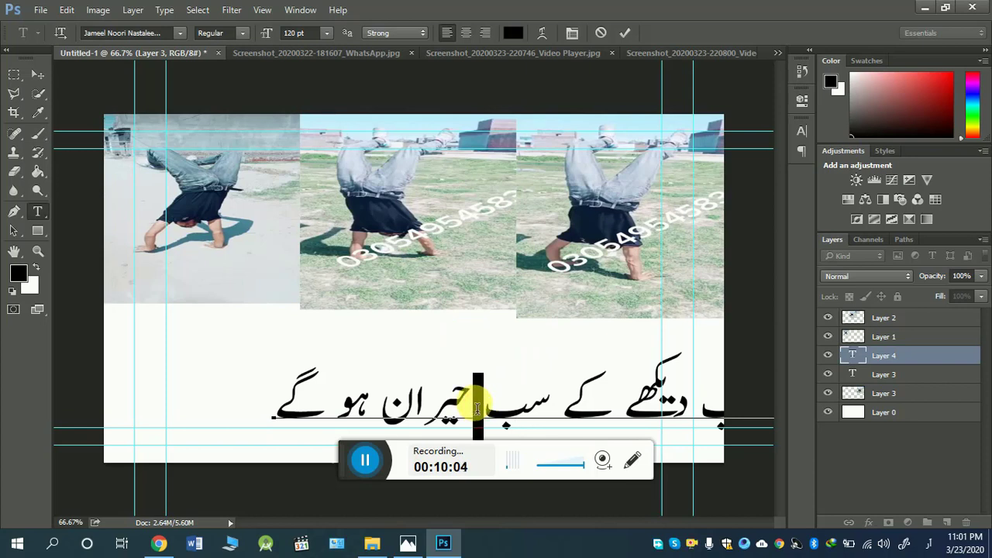
{"action": "left_click", "coordinate": [275, 408]}
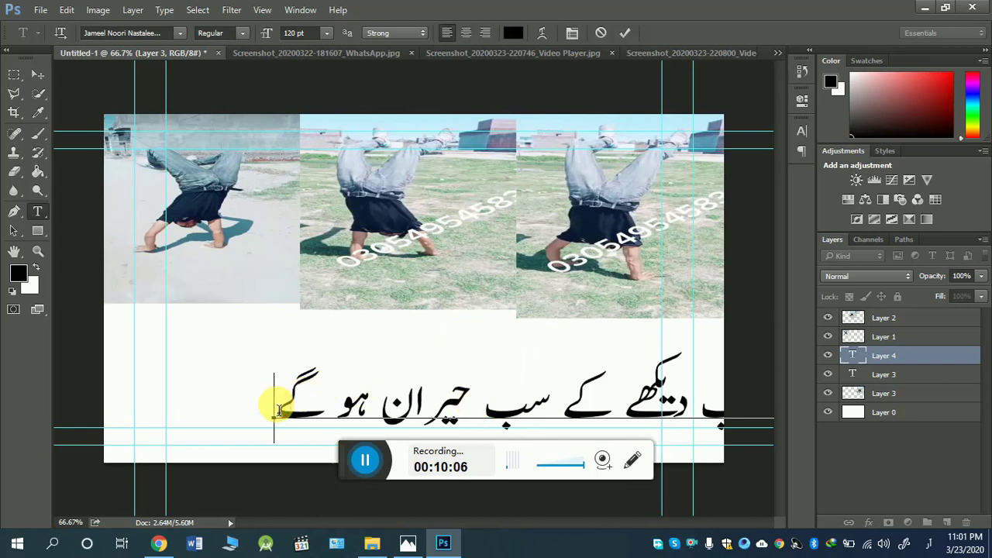
Set the font size of the caption's ending "کے سب حیران ہو گے" to 10 pt
{"action": "left_click_drag", "start_coordinate": [280, 411], "coordinate": [611, 413]}
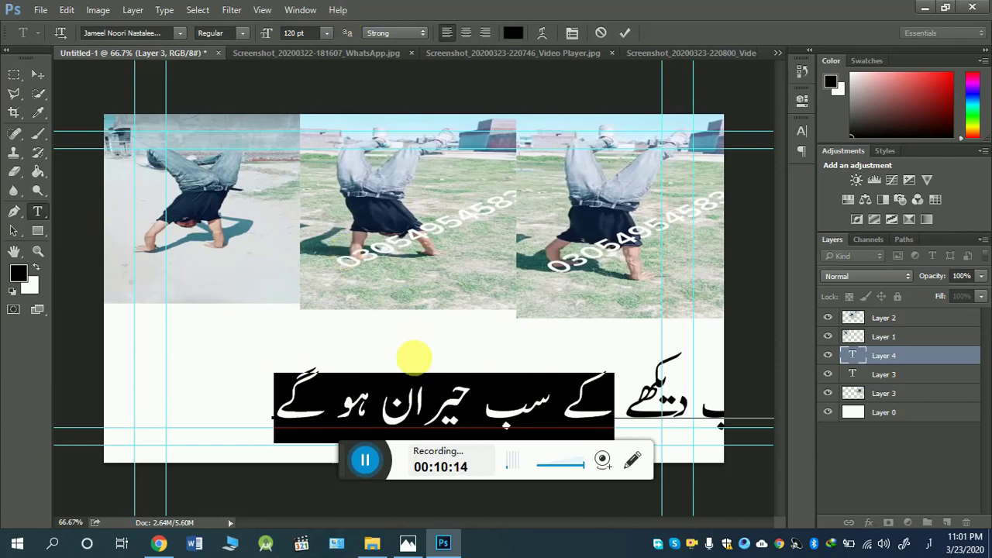
{"action": "left_click", "coordinate": [296, 34]}
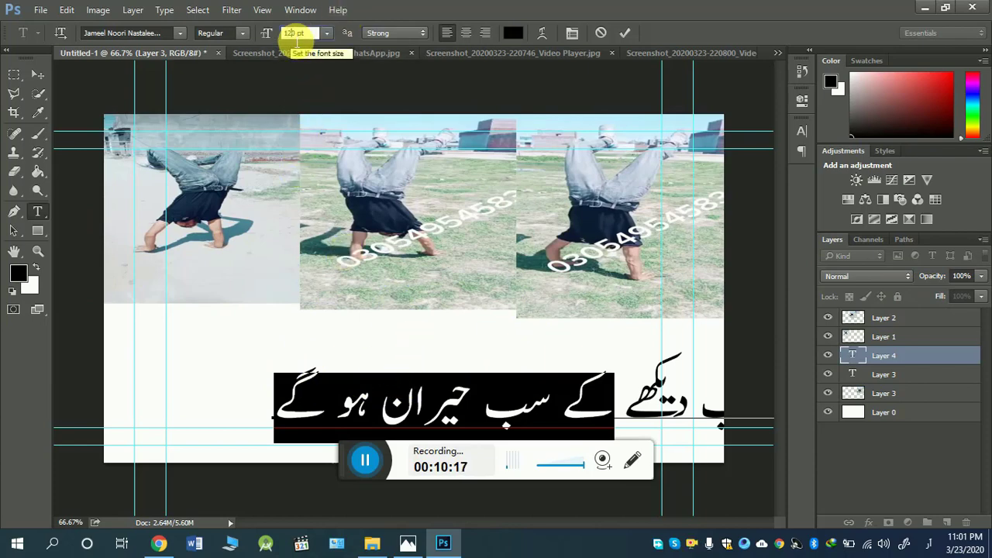
{"action": "type", "text": "10"}
{"action": "key", "text": "Return"}
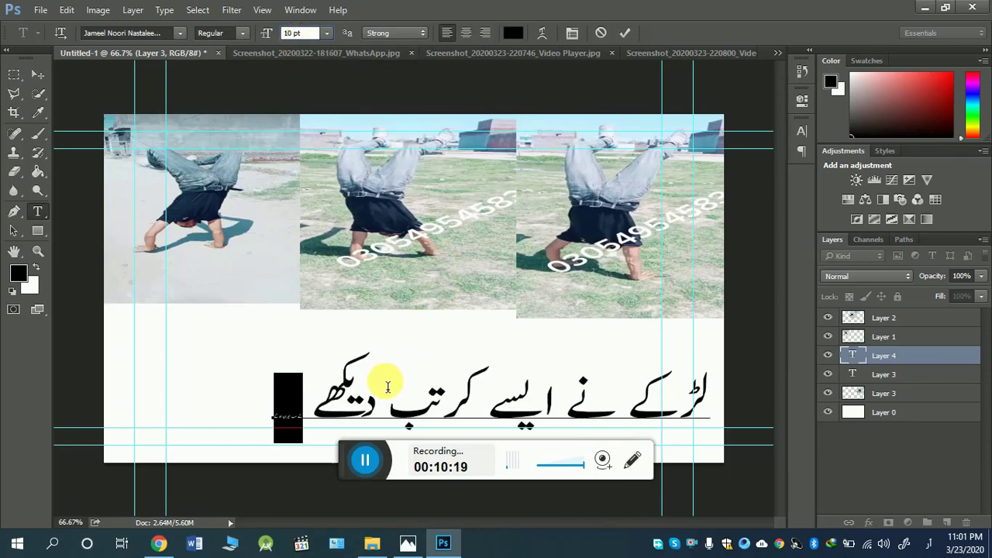
{"action": "left_click", "coordinate": [317, 404]}
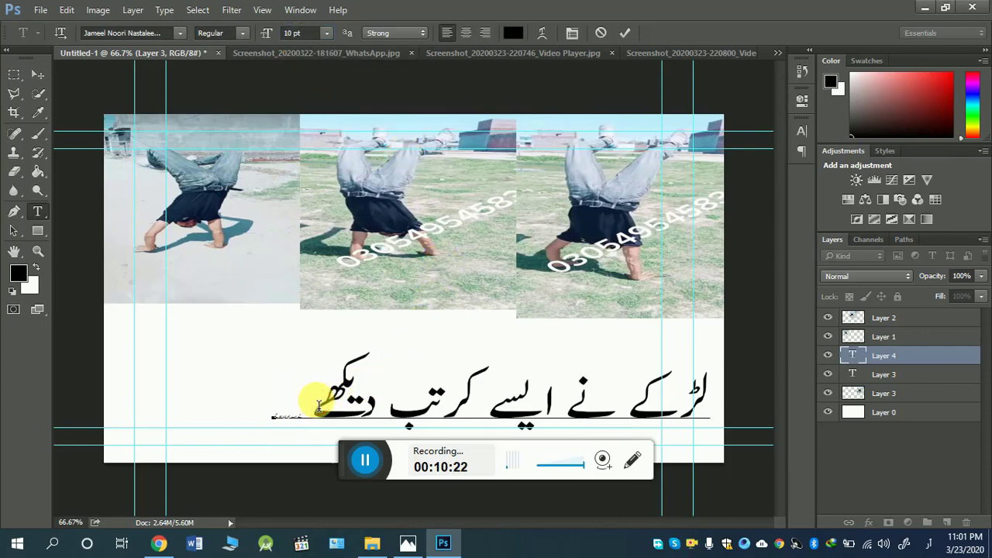
{"action": "key", "text": "shift+Left"}
{"action": "key", "text": "shift+Left"}
{"action": "key", "text": "shift+Left"}
{"action": "key", "text": "shift+Left"}
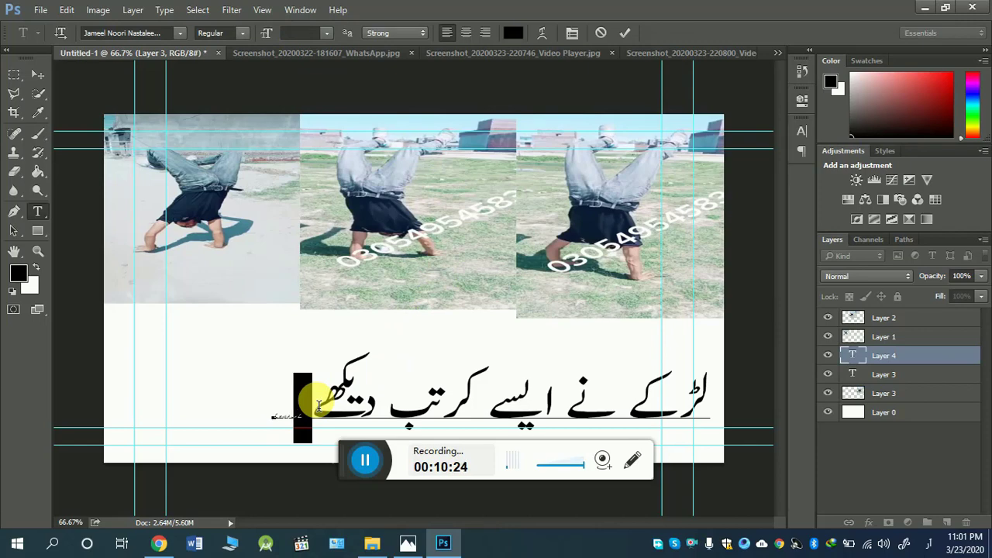
{"action": "left_click", "coordinate": [312, 403]}
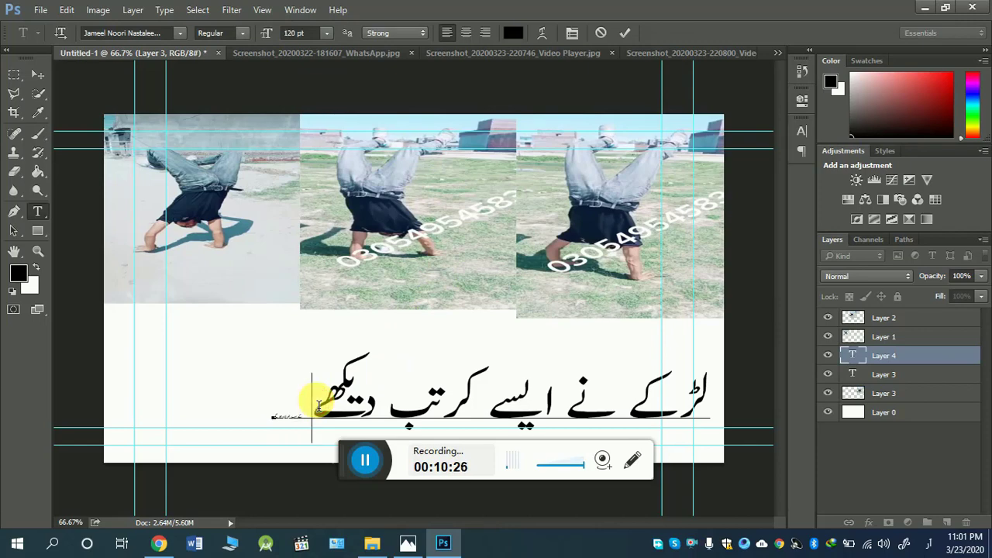
Set the font size of the caption's beginning "لڑکے نے ایسے کرتب دیکھے" to 60 pt
{"action": "left_click_drag", "start_coordinate": [331, 400], "coordinate": [707, 402]}
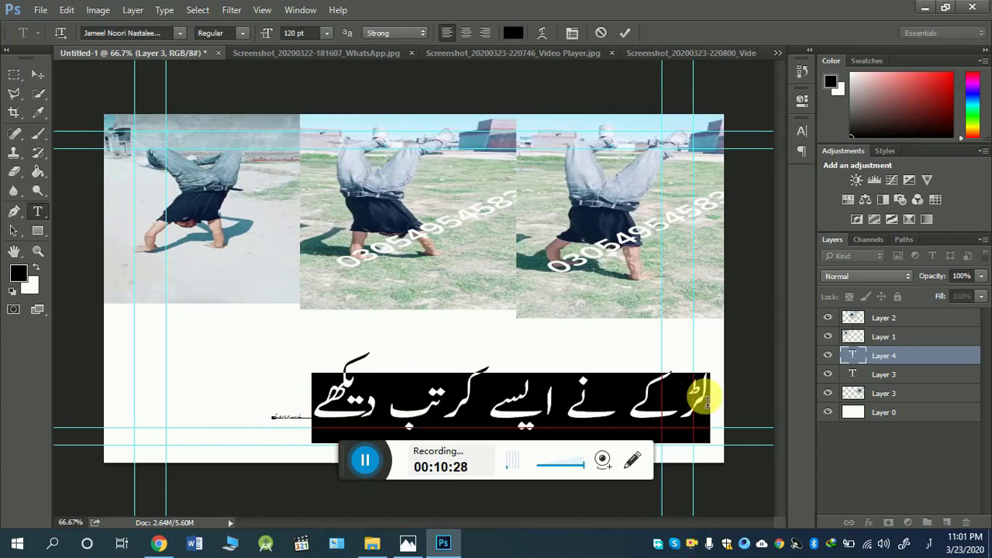
{"action": "left_click", "coordinate": [298, 33]}
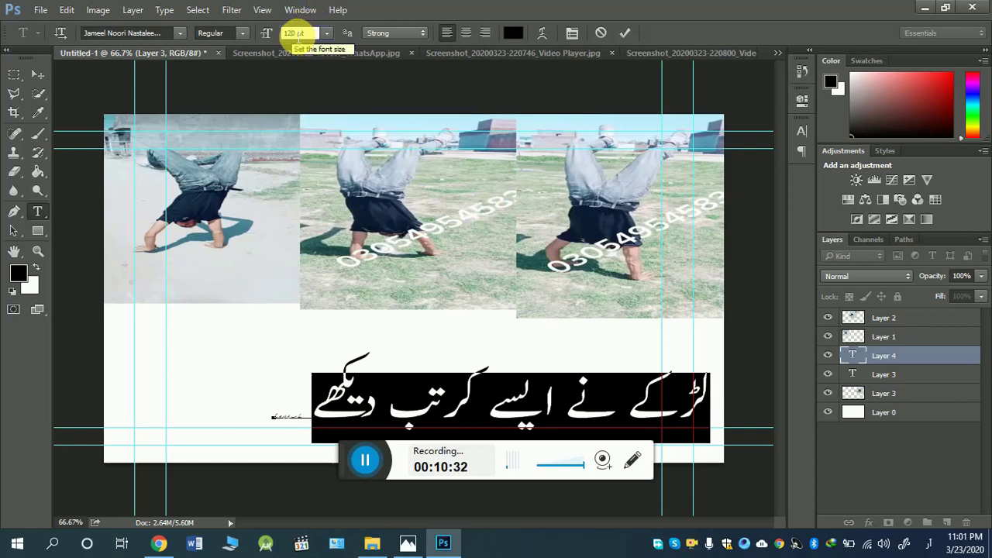
{"action": "key", "text": "BackSpace"}
{"action": "key", "text": "BackSpace"}
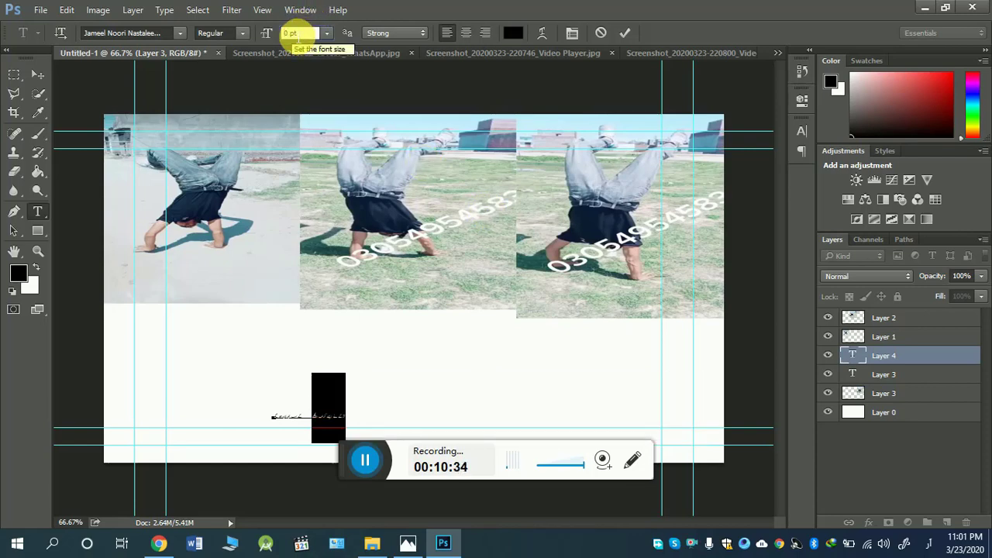
{"action": "type", "text": "6"}
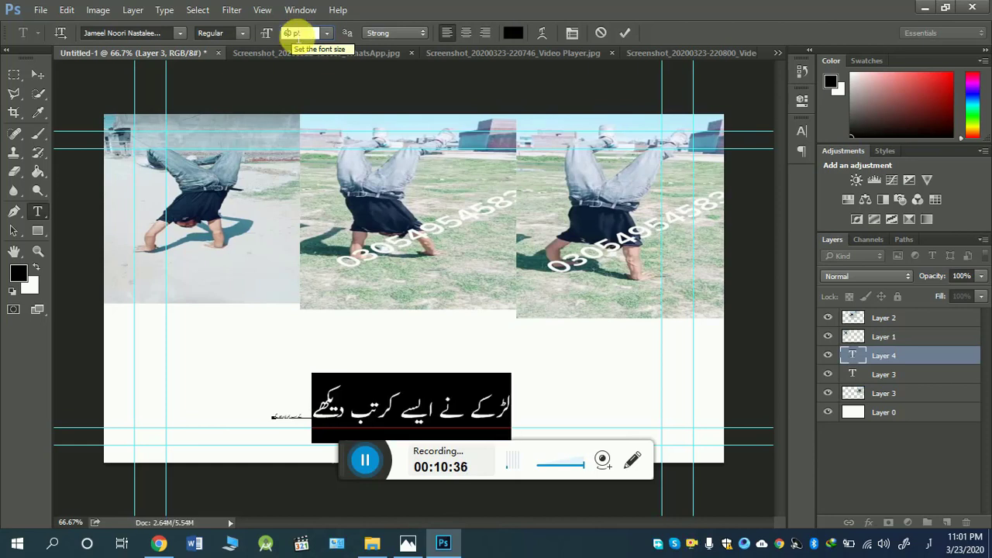
Set both parts of the Urdu caption to 80 pt and shift the caption so it fits between the vertical guides
{"action": "type", "text": "8"}
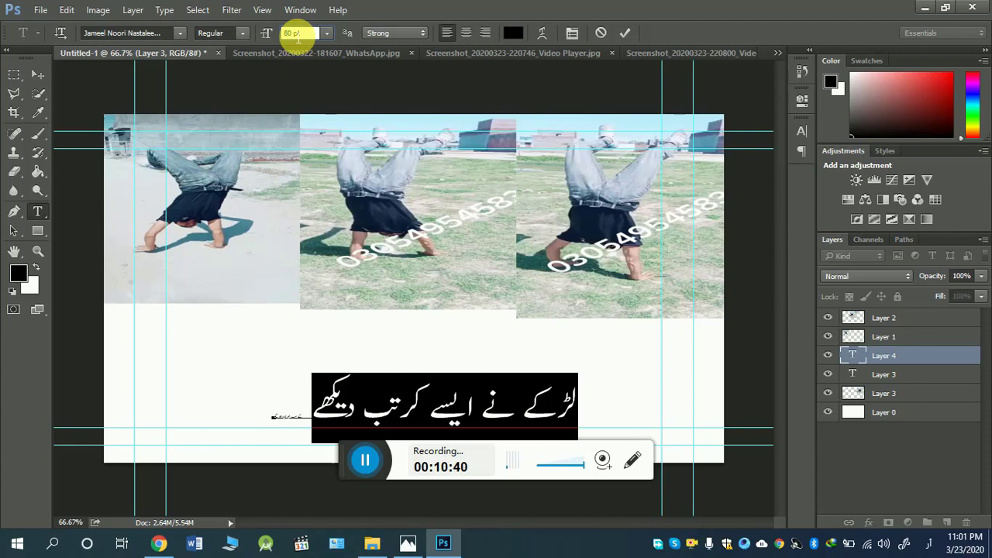
{"action": "left_click", "coordinate": [313, 419]}
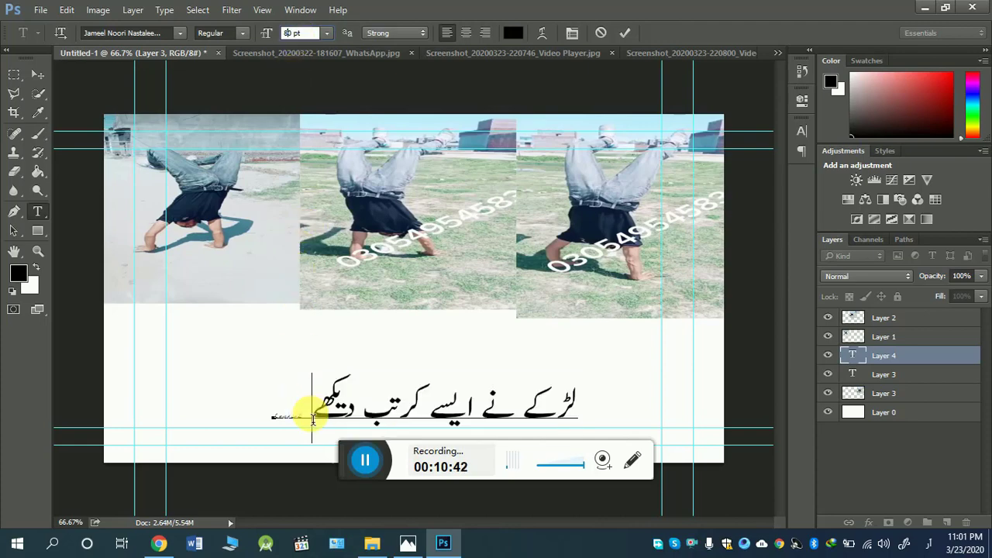
{"action": "left_click_drag", "start_coordinate": [312, 417], "coordinate": [269, 425]}
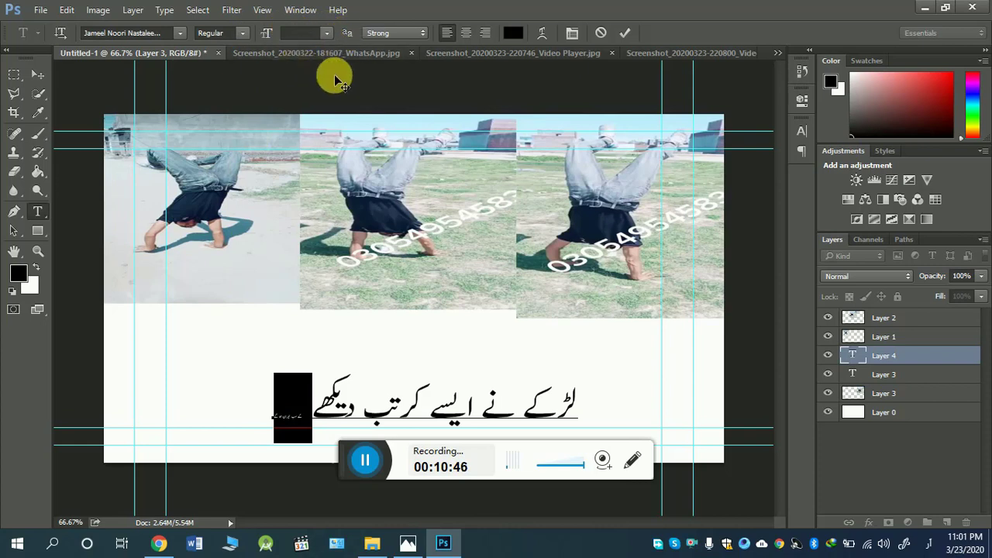
{"action": "left_click", "coordinate": [314, 37]}
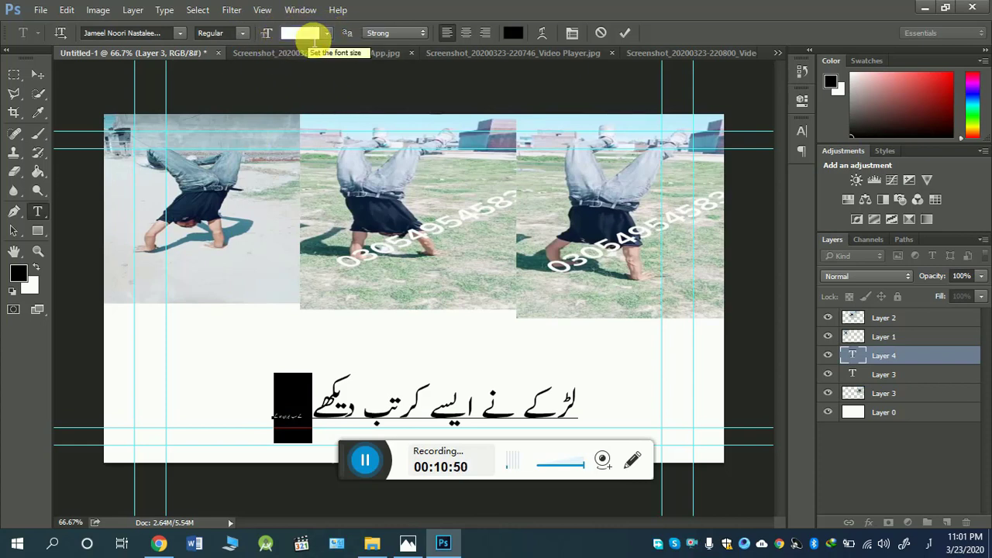
{"action": "type", "text": "80"}
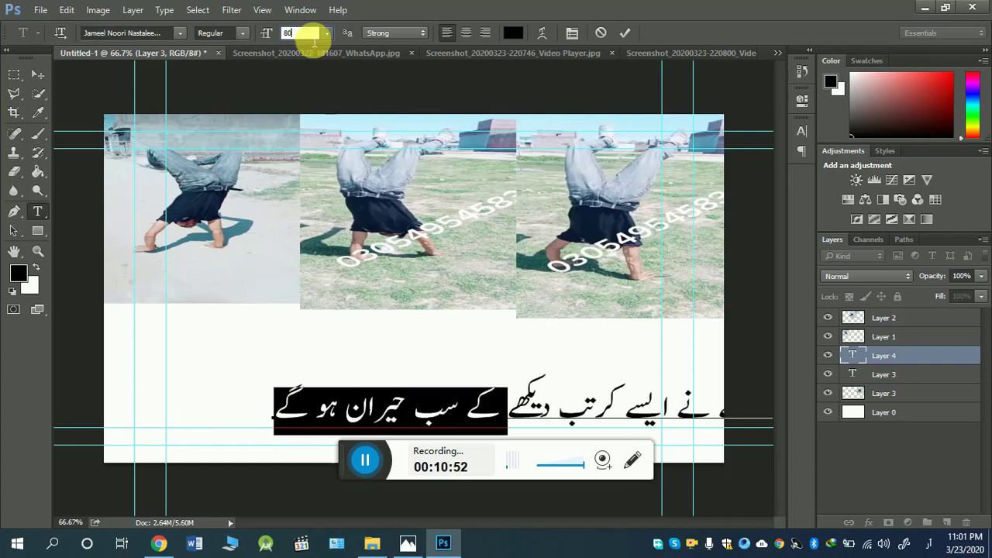
{"action": "left_click", "coordinate": [553, 387]}
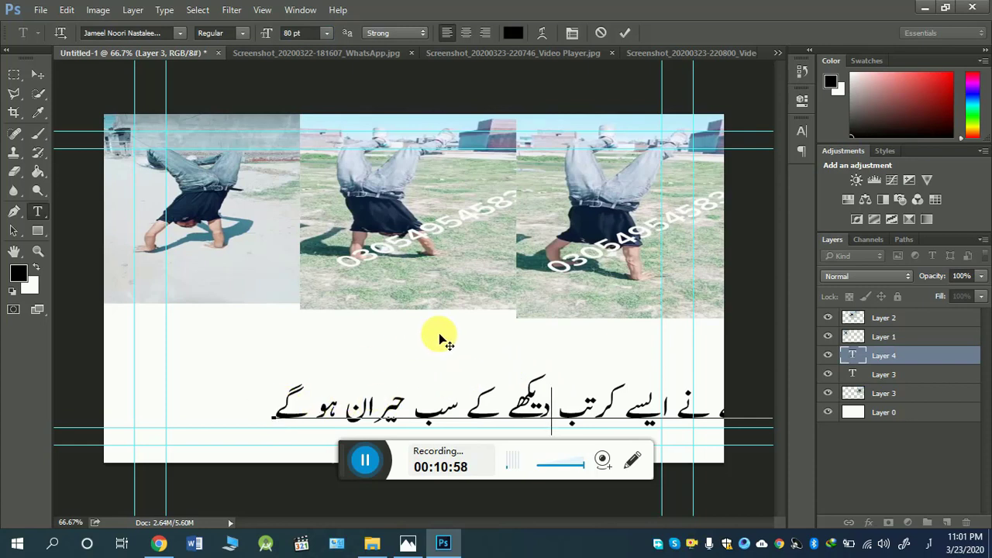
{"action": "left_click_drag", "start_coordinate": [438, 339], "coordinate": [338, 349]}
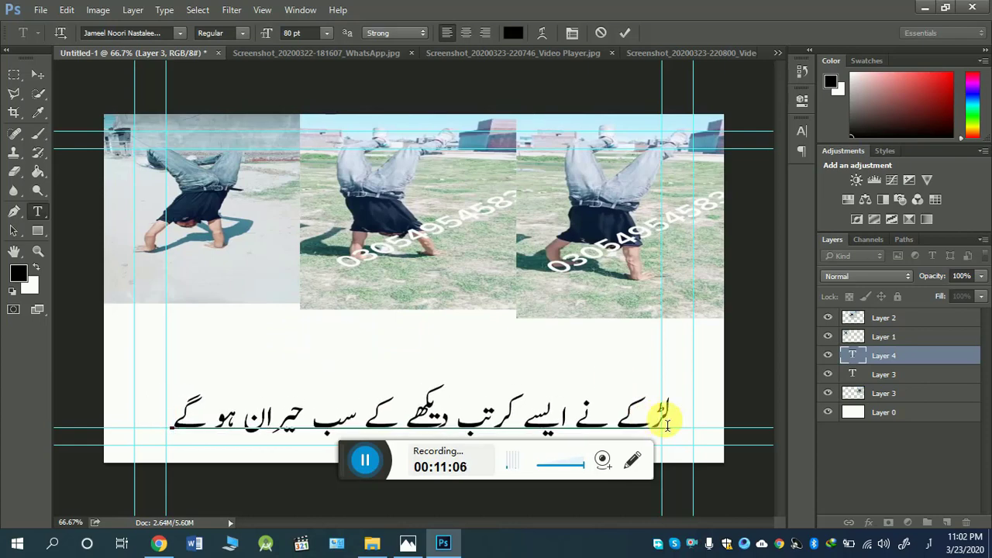
Set the font size of the whole Urdu caption to 100 pt and shift it so it spans the canvas width
{"action": "left_click_drag", "start_coordinate": [673, 427], "coordinate": [250, 501]}
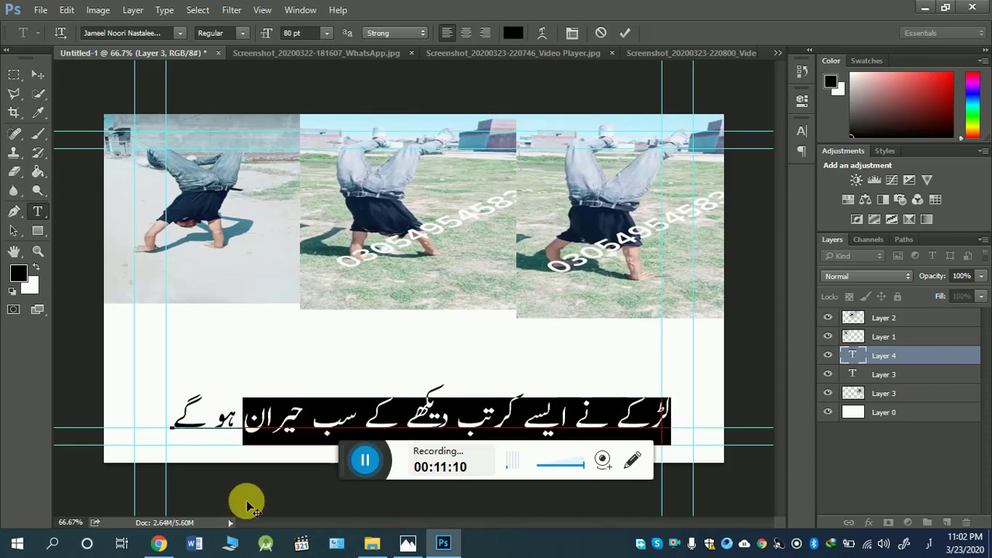
{"action": "key", "text": "shift+Right"}
{"action": "key", "text": "shift+Right"}
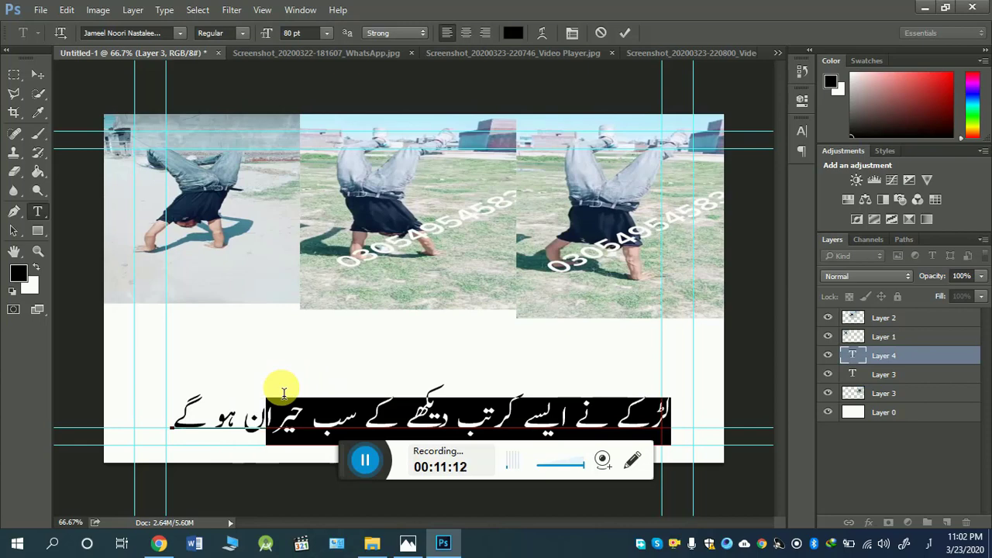
{"action": "key", "text": "shift+Left"}
{"action": "key", "text": "shift+Left"}
{"action": "key", "text": "shift+Left"}
{"action": "key", "text": "shift+Left"}
{"action": "key", "text": "shift+Left"}
{"action": "key", "text": "shift+Left"}
{"action": "key", "text": "shift+Left"}
{"action": "key", "text": "shift+Left"}
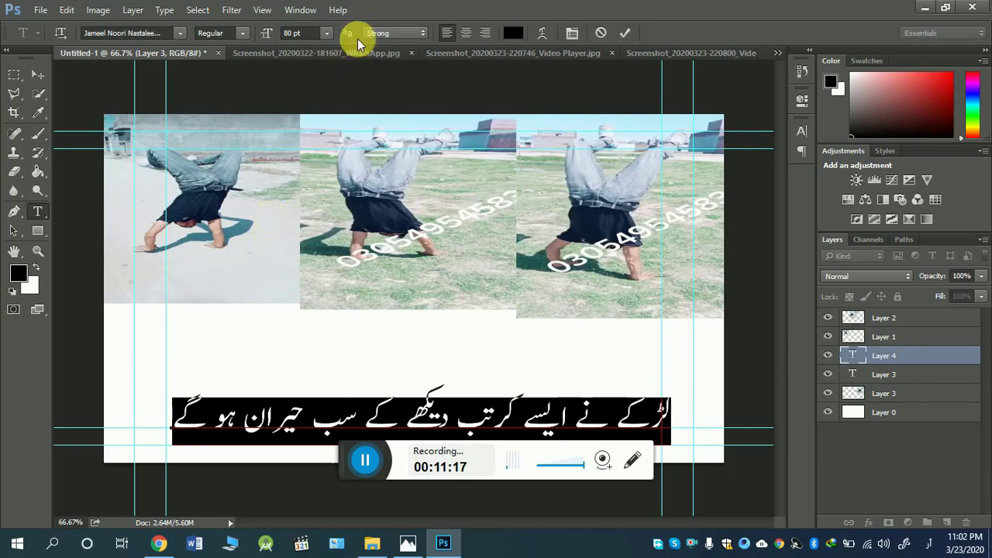
{"action": "double_click", "coordinate": [293, 34]}
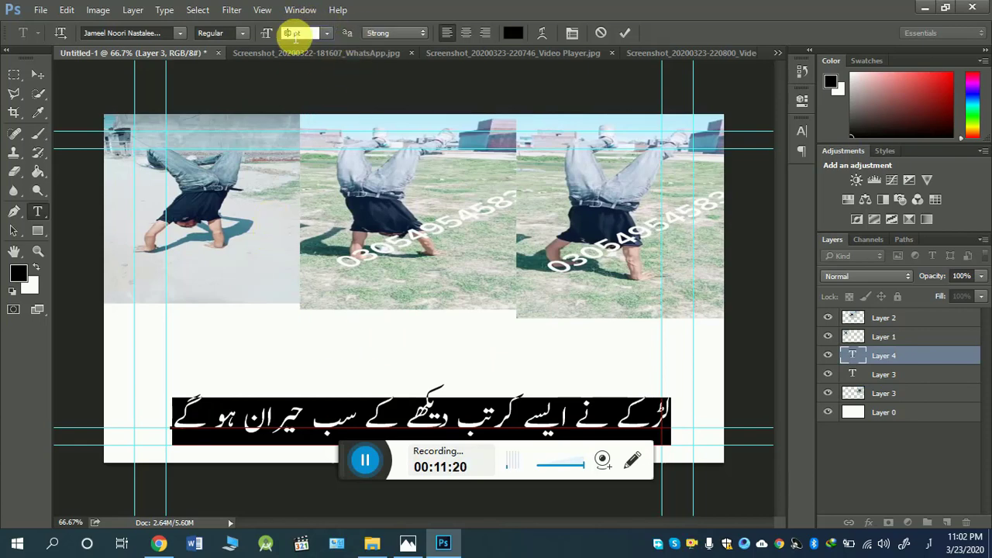
{"action": "type", "text": "100"}
{"action": "key", "text": "Return"}
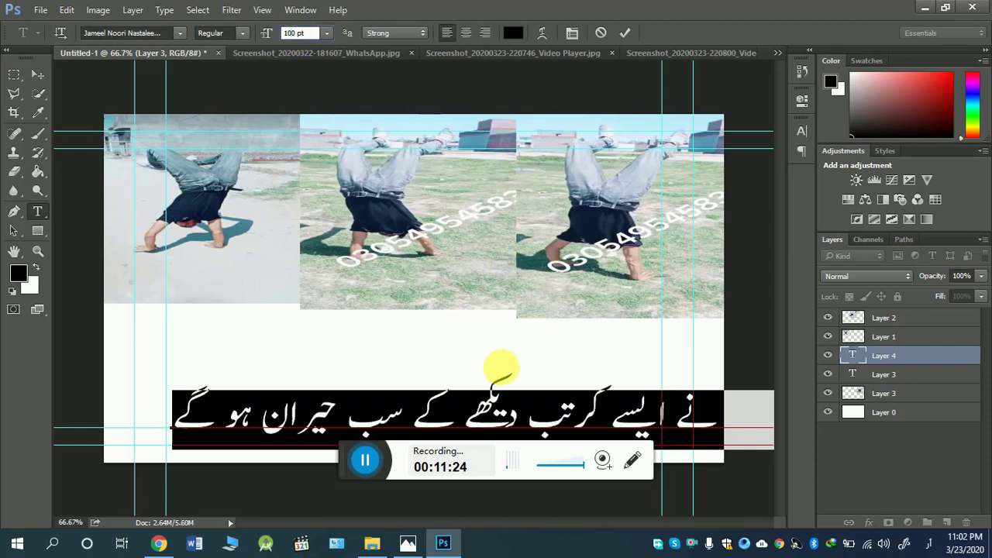
{"action": "left_click_drag", "start_coordinate": [510, 341], "coordinate": [439, 337]}
{"action": "key", "text": "Return"}
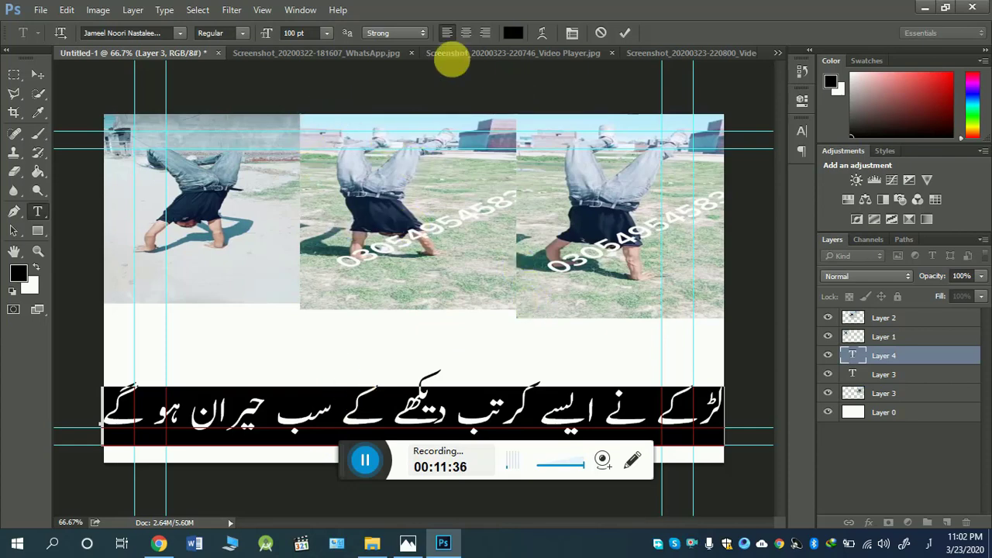
Change the text color of the whole Urdu caption to pure red
{"action": "left_click", "coordinate": [517, 33]}
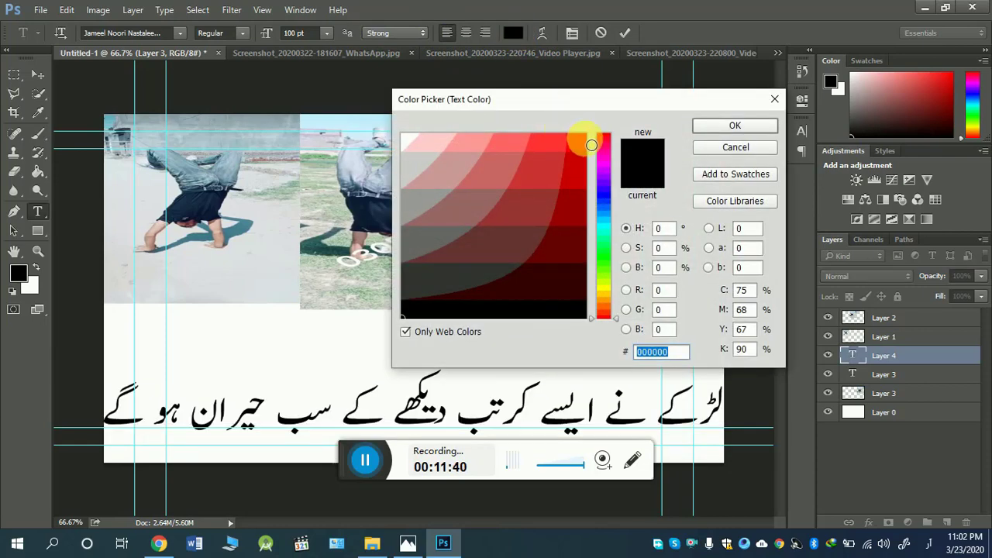
{"action": "left_click", "coordinate": [584, 136]}
{"action": "left_click", "coordinate": [735, 128]}
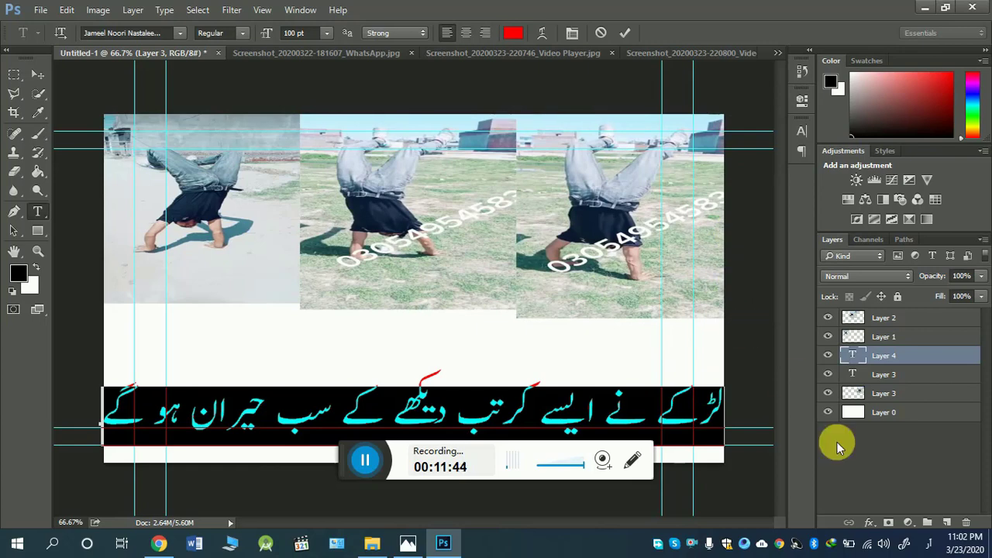
Add a Stroke layer effect to the Urdu caption with the stroke color set to red ff0000
{"action": "left_click", "coordinate": [867, 522]}
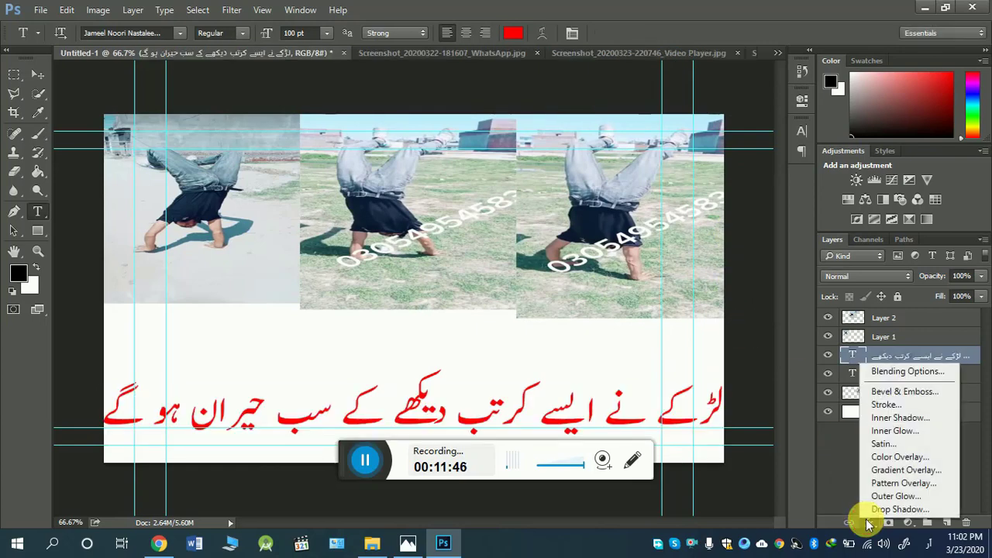
{"action": "left_click", "coordinate": [886, 407]}
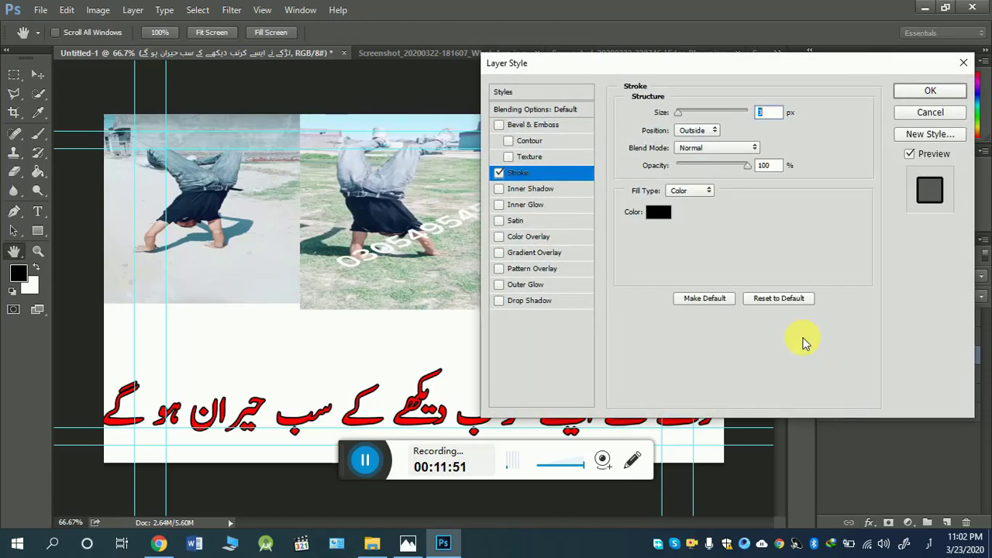
{"action": "left_click", "coordinate": [660, 213]}
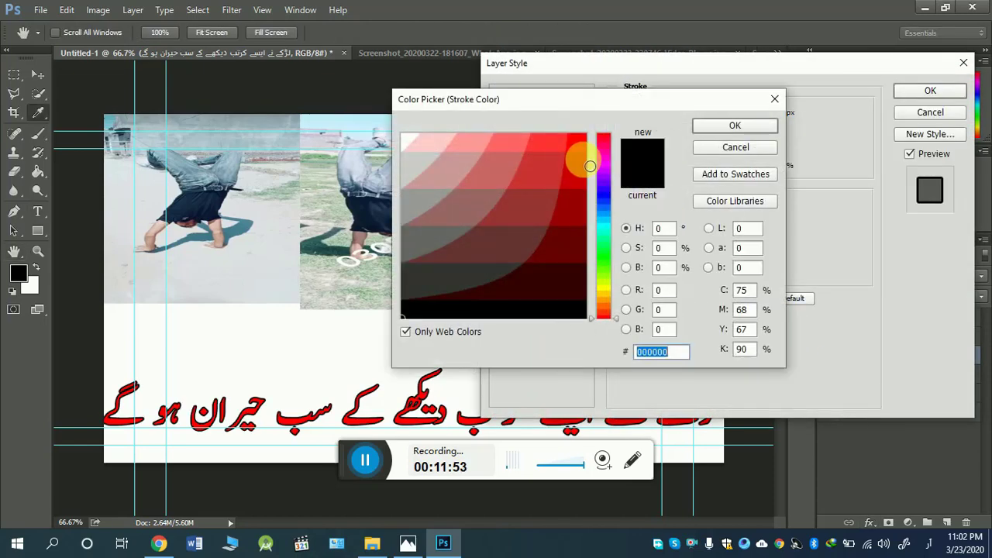
{"action": "left_click", "coordinate": [587, 135]}
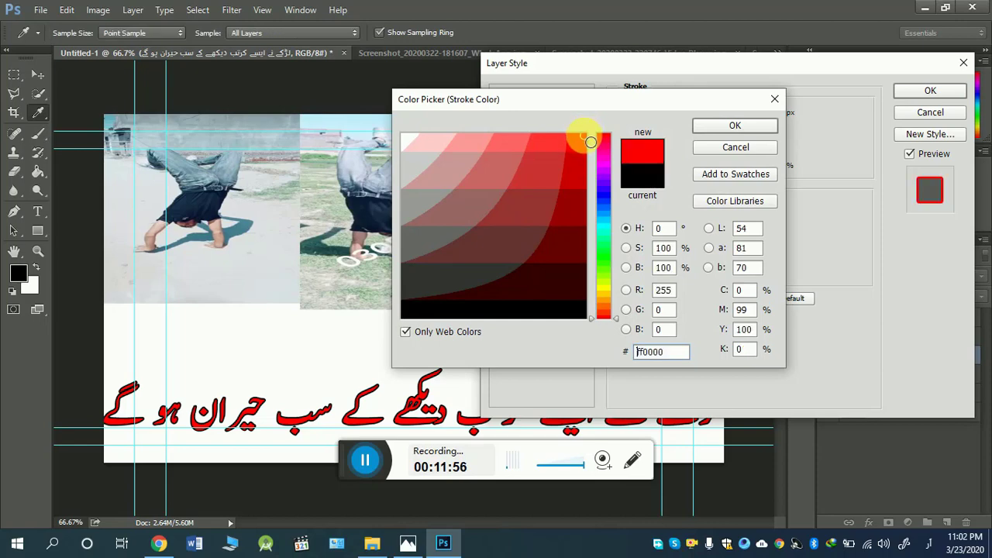
{"action": "left_click", "coordinate": [735, 127]}
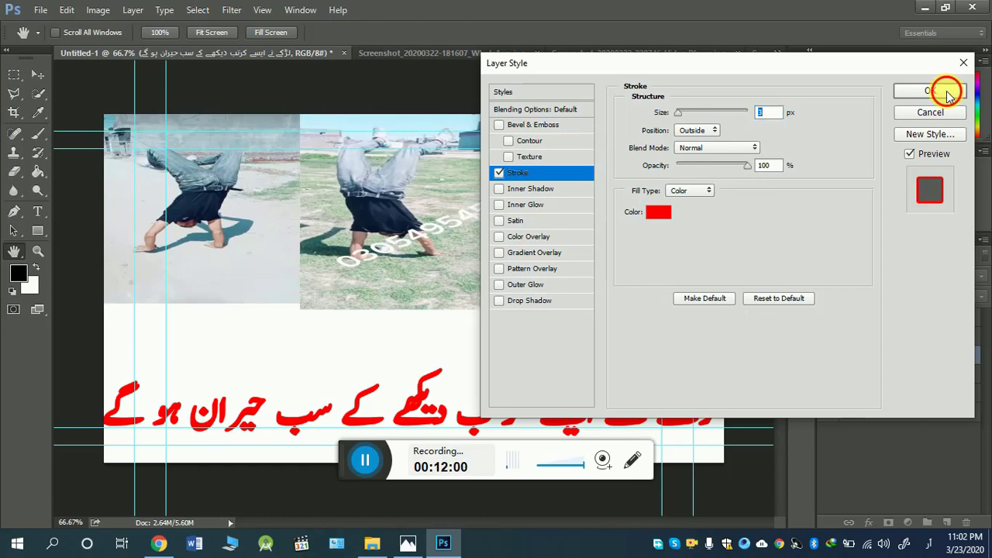
{"action": "left_click", "coordinate": [947, 91]}
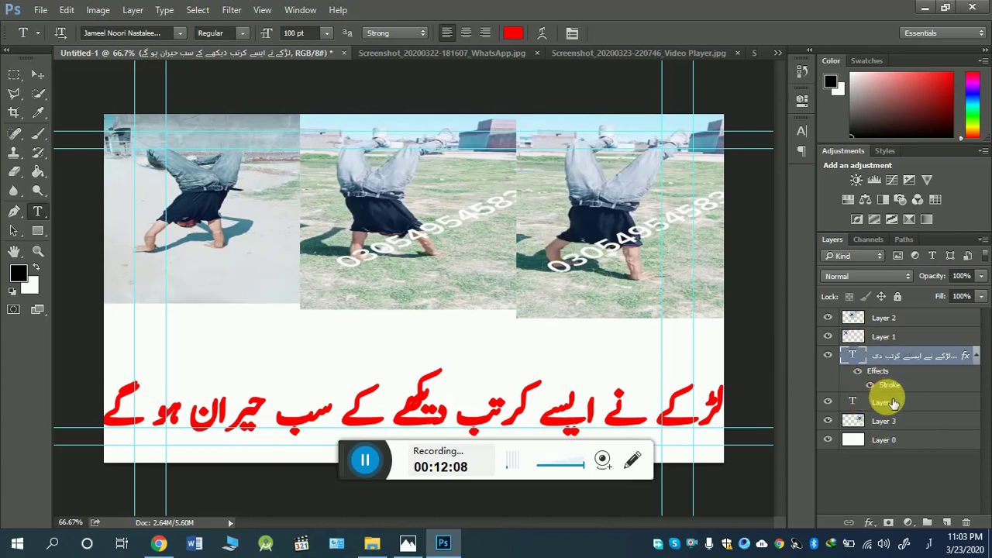
Stretch the middle image (Layer 2) downward to about 127% height, ending just above the caption, and apply the transformation
{"action": "left_click", "coordinate": [883, 340]}
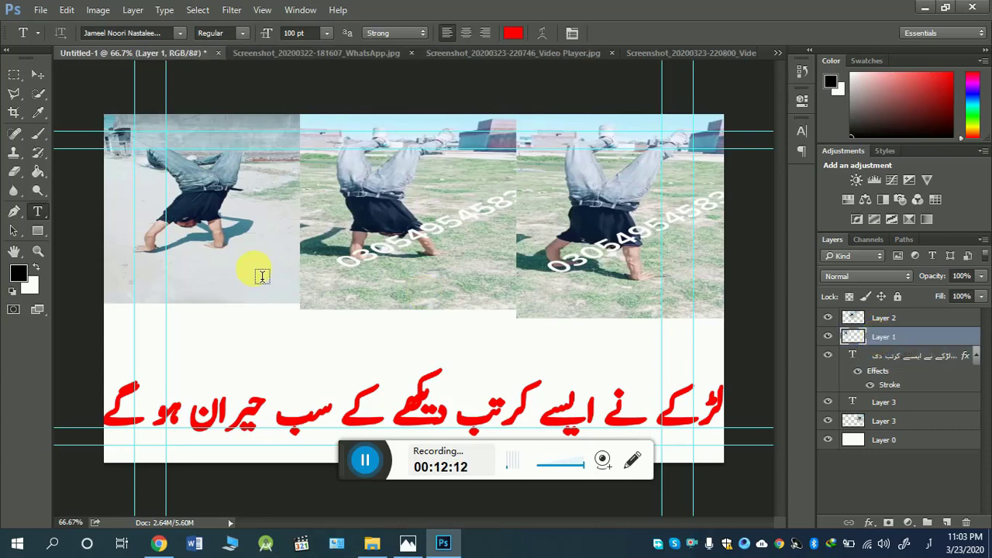
{"action": "left_click", "coordinate": [329, 248]}
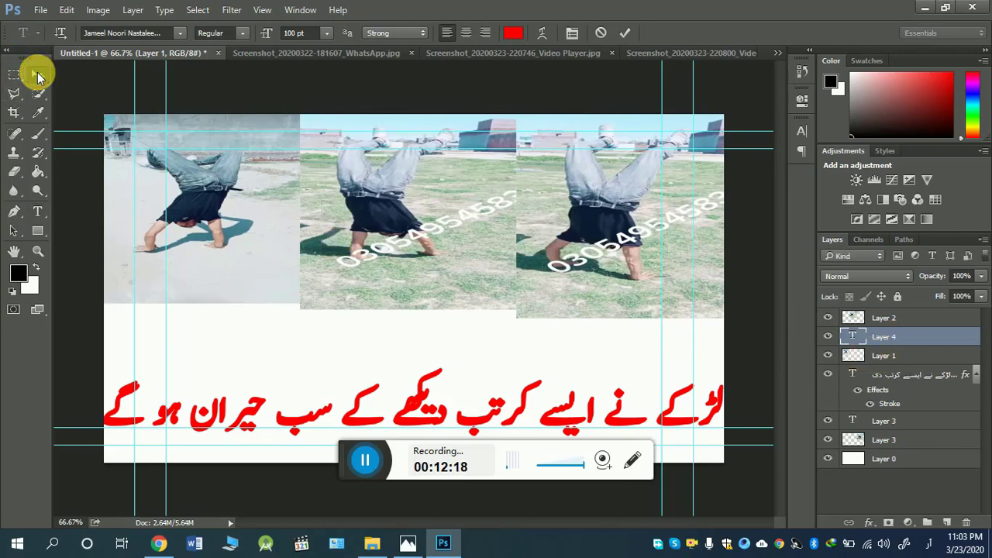
{"action": "left_click", "coordinate": [38, 76]}
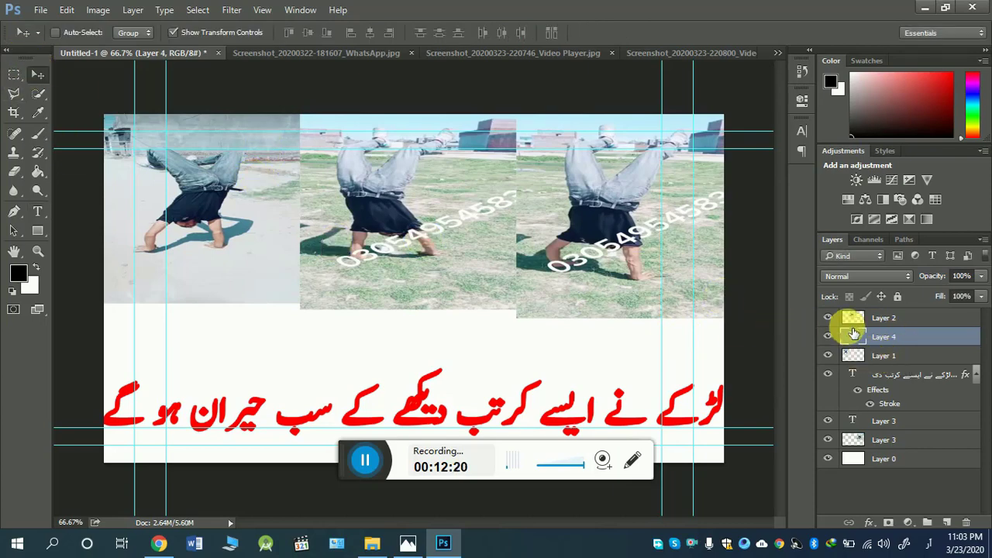
{"action": "left_click", "coordinate": [890, 324]}
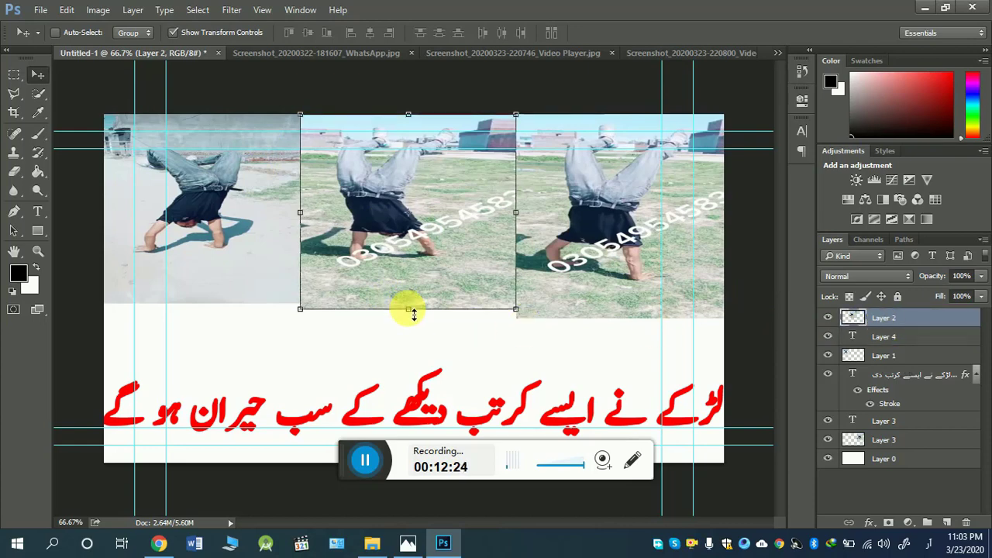
{"action": "left_click_drag", "start_coordinate": [409, 311], "coordinate": [417, 363]}
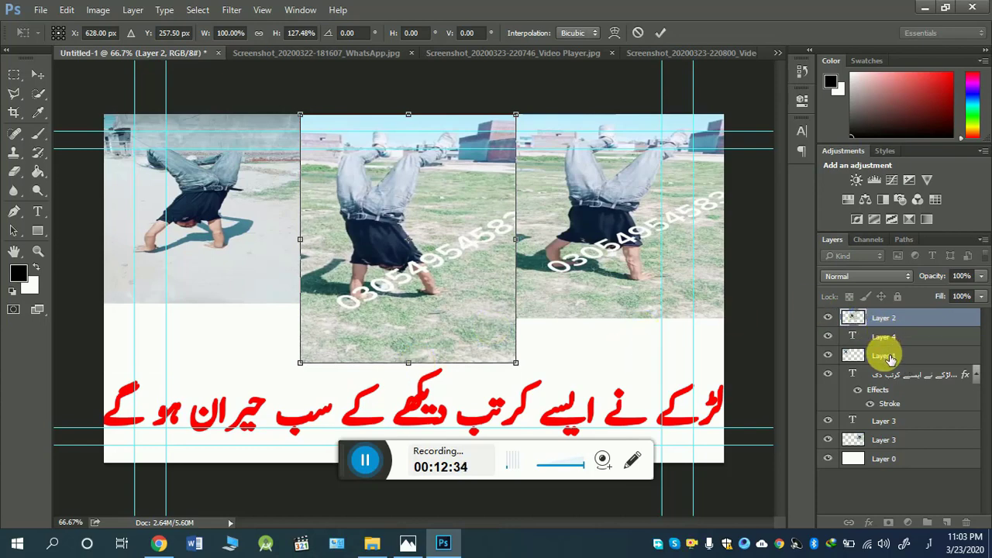
{"action": "left_click", "coordinate": [33, 75]}
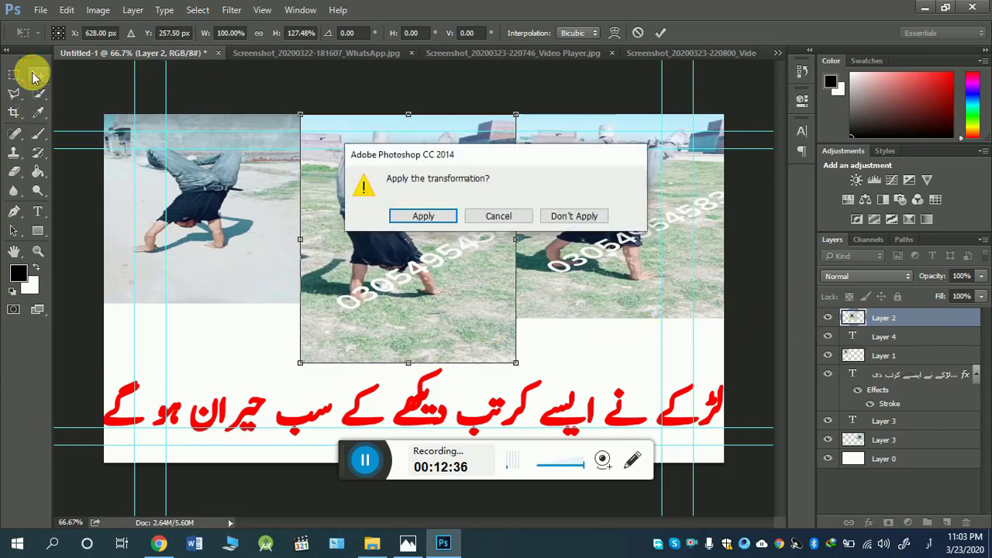
{"action": "left_click", "coordinate": [422, 216]}
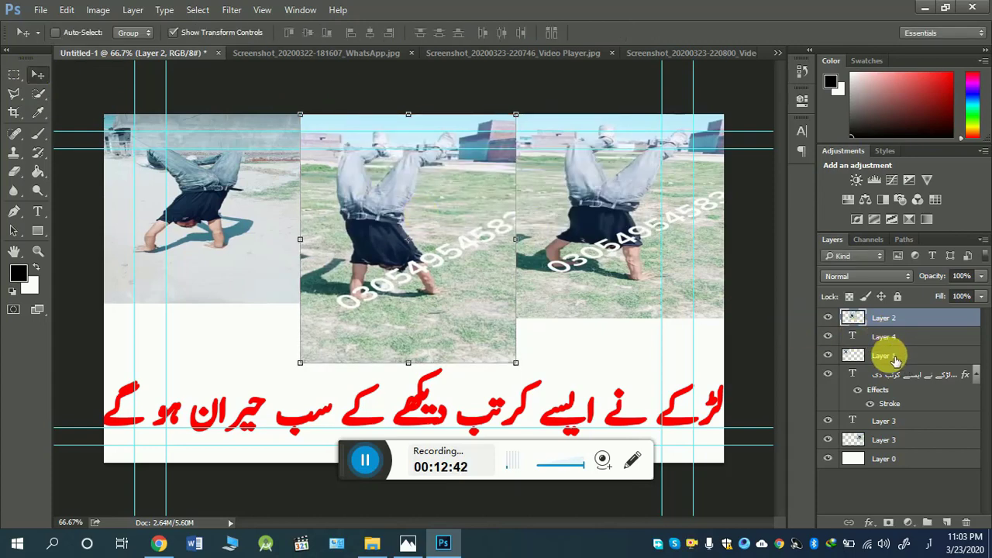
Stretch the image on Layer 1 downward to about 132% height, level with the middle image, and apply the transformation
{"action": "left_click", "coordinate": [884, 356]}
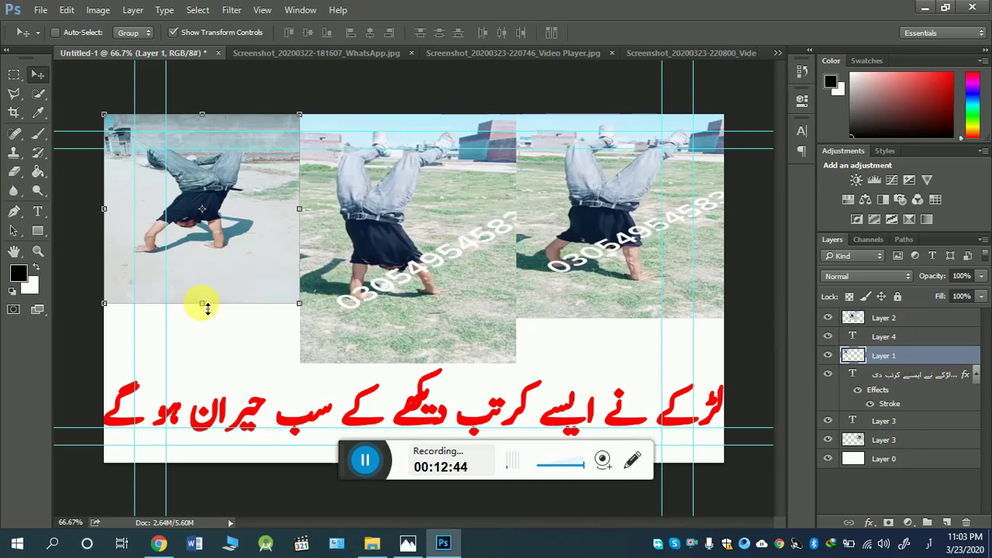
{"action": "left_click_drag", "start_coordinate": [202, 304], "coordinate": [227, 365]}
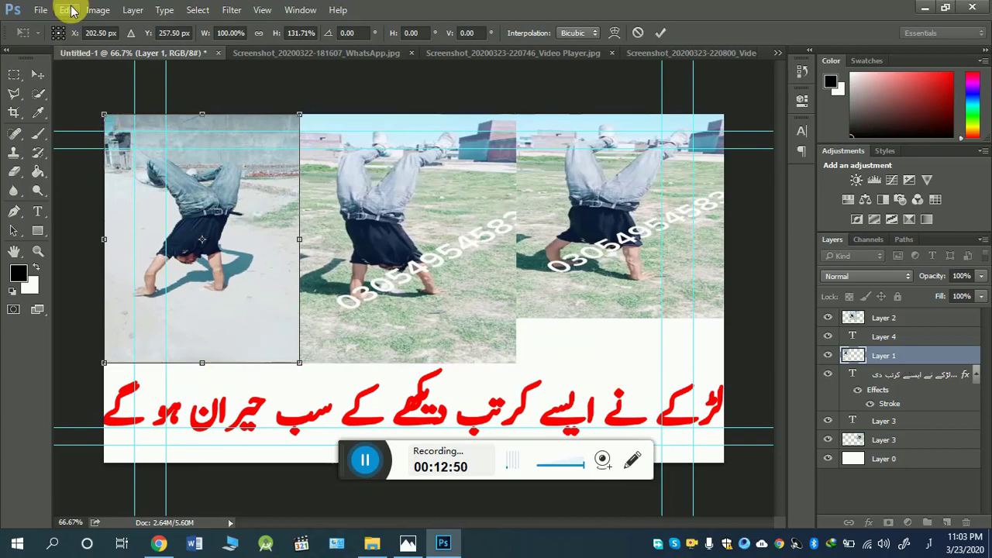
{"action": "left_click", "coordinate": [35, 77]}
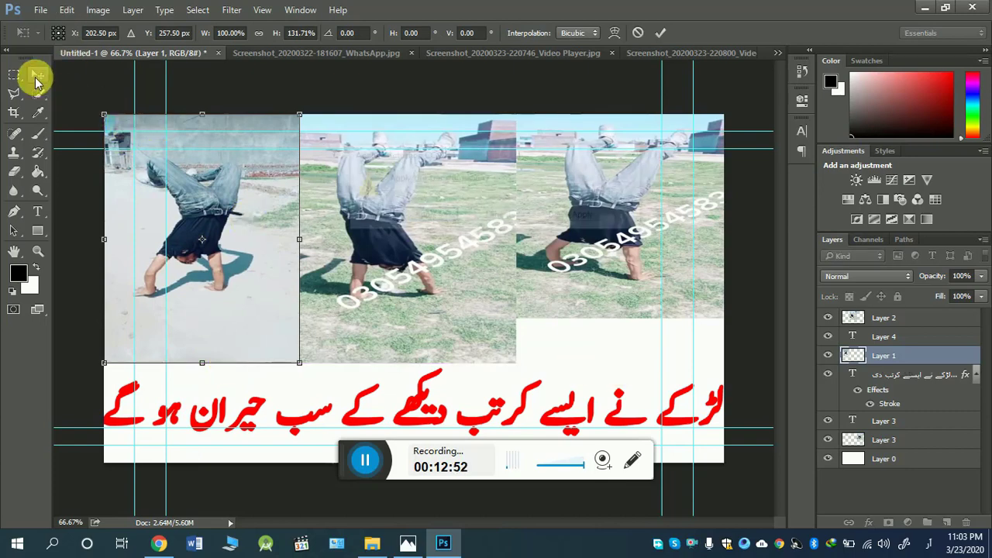
{"action": "left_click", "coordinate": [423, 217]}
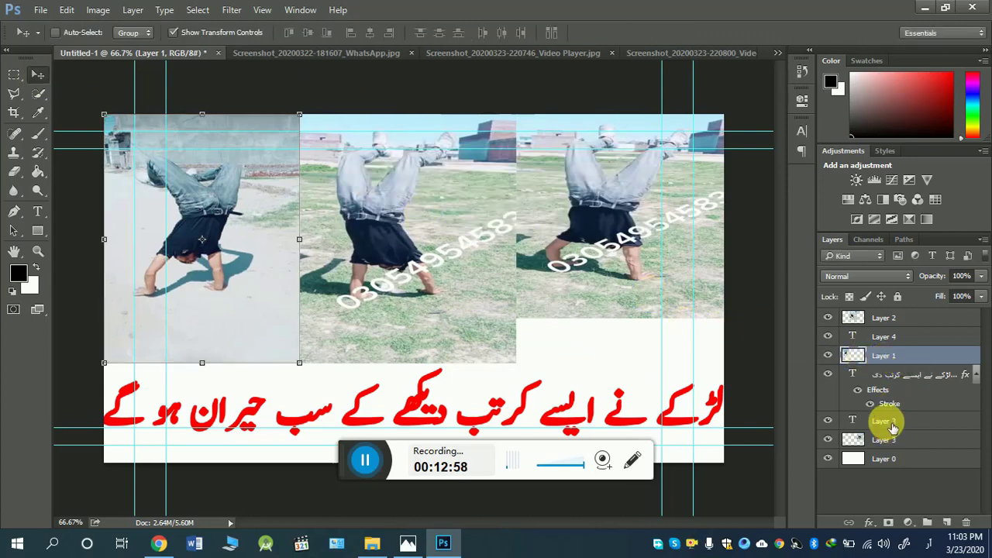
Stretch the image on Layer 3 downward to about 122% height, level with the other two images, and apply the transformation
{"action": "left_click", "coordinate": [886, 440]}
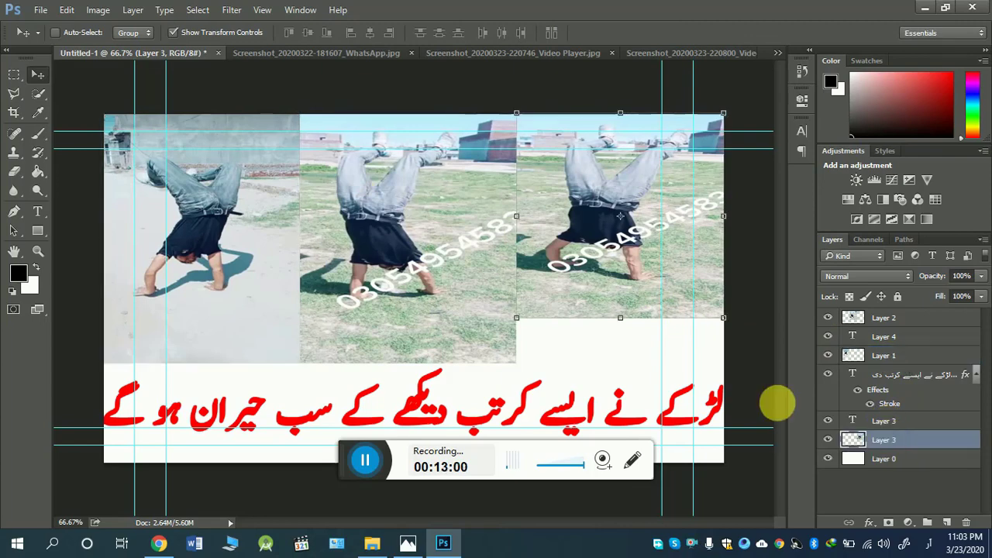
{"action": "left_click_drag", "start_coordinate": [628, 324], "coordinate": [625, 369]}
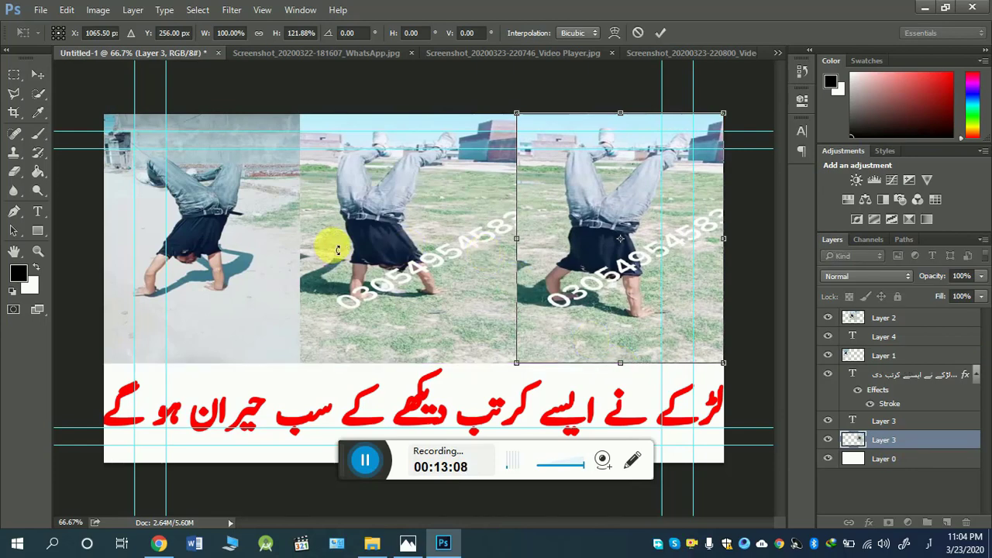
{"action": "left_click", "coordinate": [40, 77]}
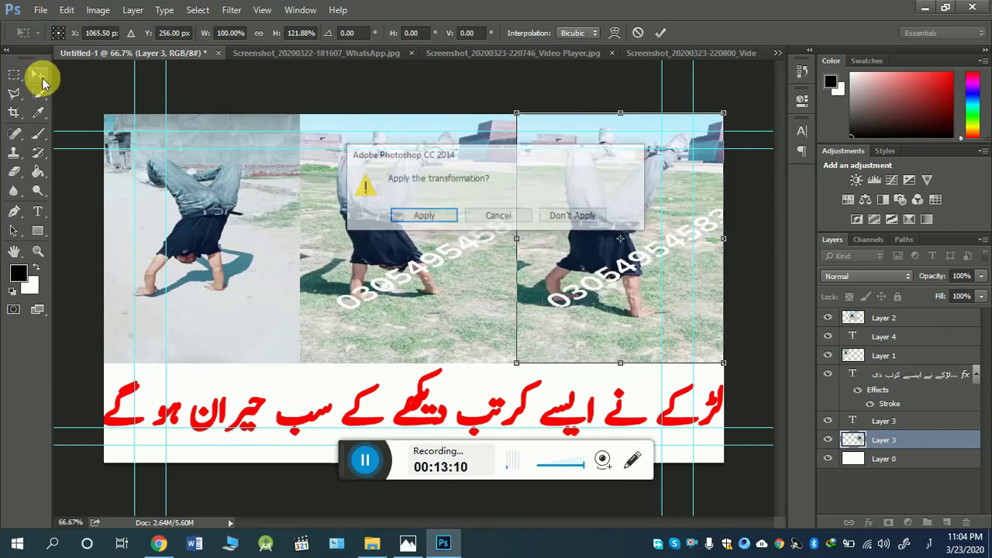
{"action": "left_click", "coordinate": [424, 216]}
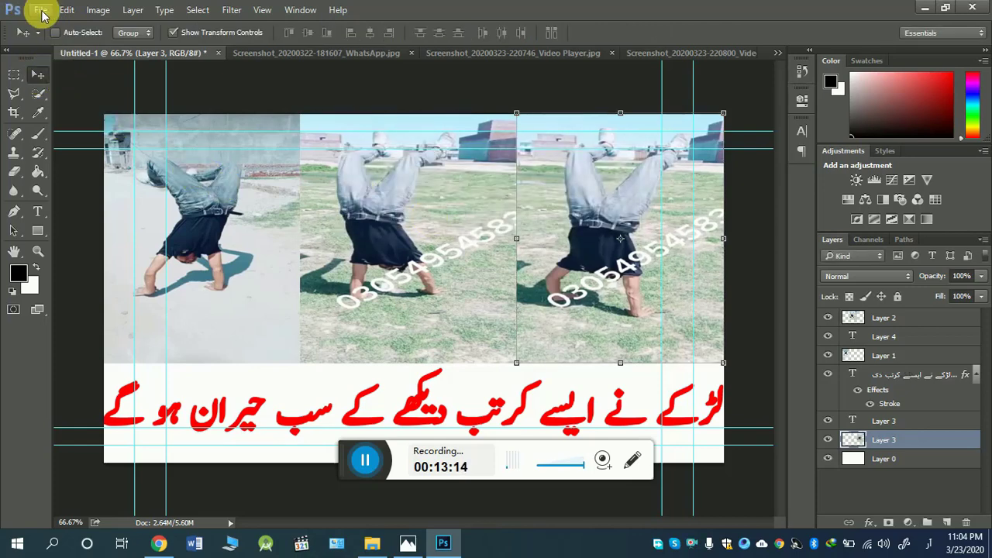
Start a Save for Web export of the thumbnail with the PNG-24 preset and PNG-24 file format
{"action": "left_click", "coordinate": [41, 11]}
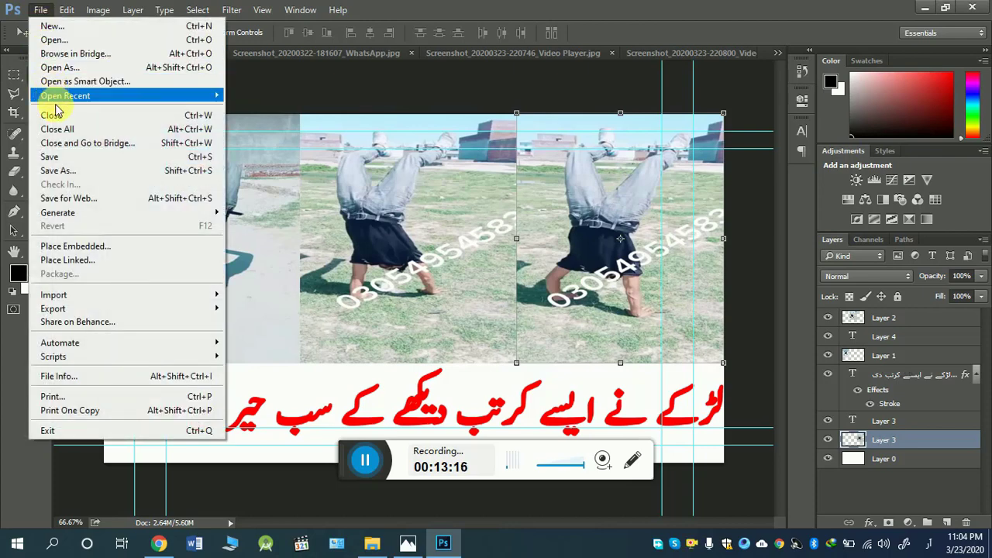
{"action": "left_click", "coordinate": [77, 199]}
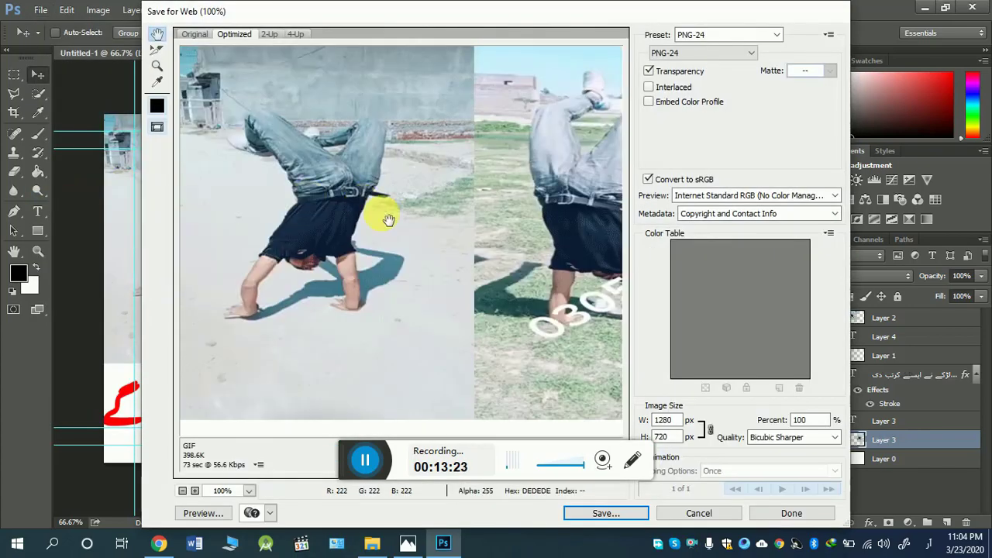
{"action": "left_click", "coordinate": [777, 35]}
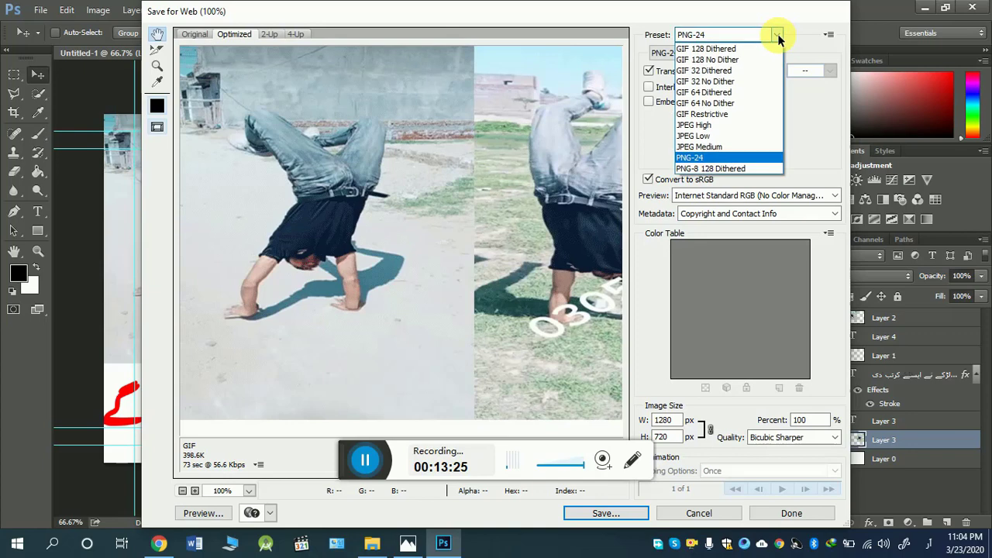
{"action": "left_click", "coordinate": [701, 158]}
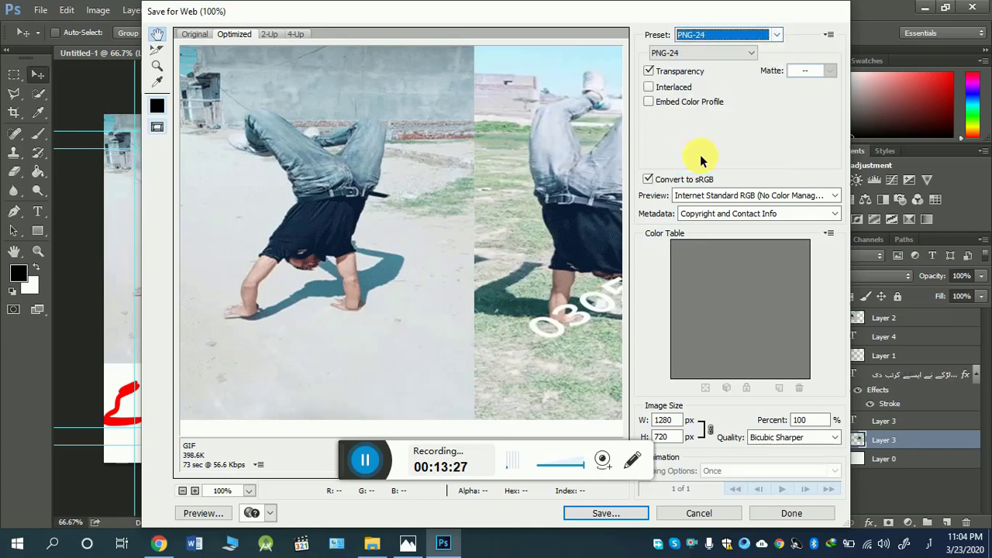
{"action": "left_click", "coordinate": [752, 54]}
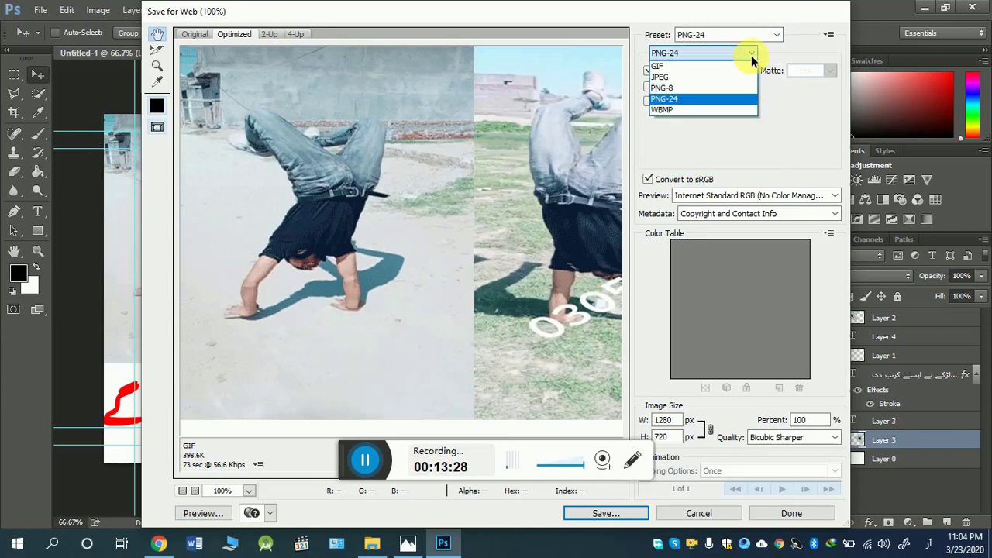
{"action": "left_click", "coordinate": [685, 101]}
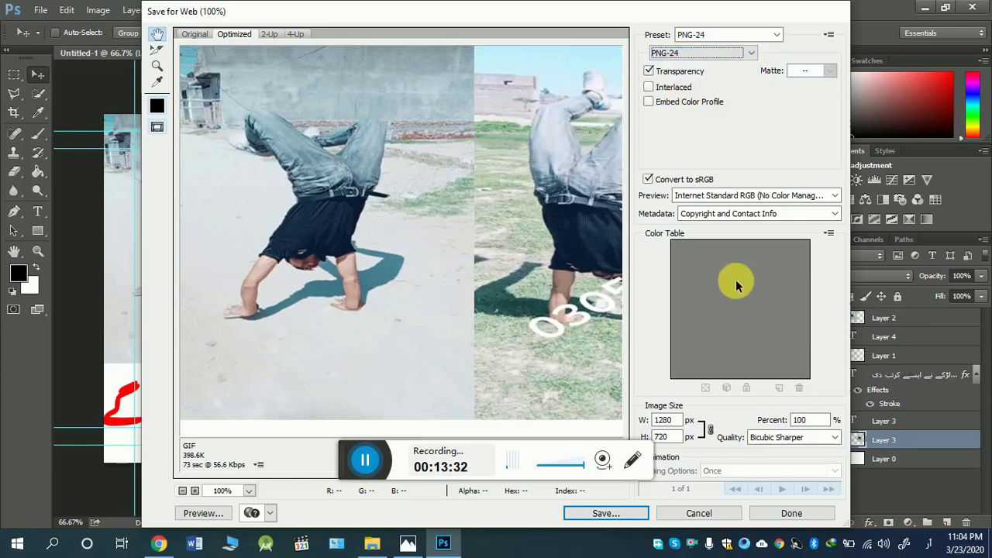
Set the export's metadata to Copyright and Contact Info, preview to Internet Standard RGB (No Color Management) and resampling quality to Bicubic Sharper
{"action": "left_click", "coordinate": [836, 215]}
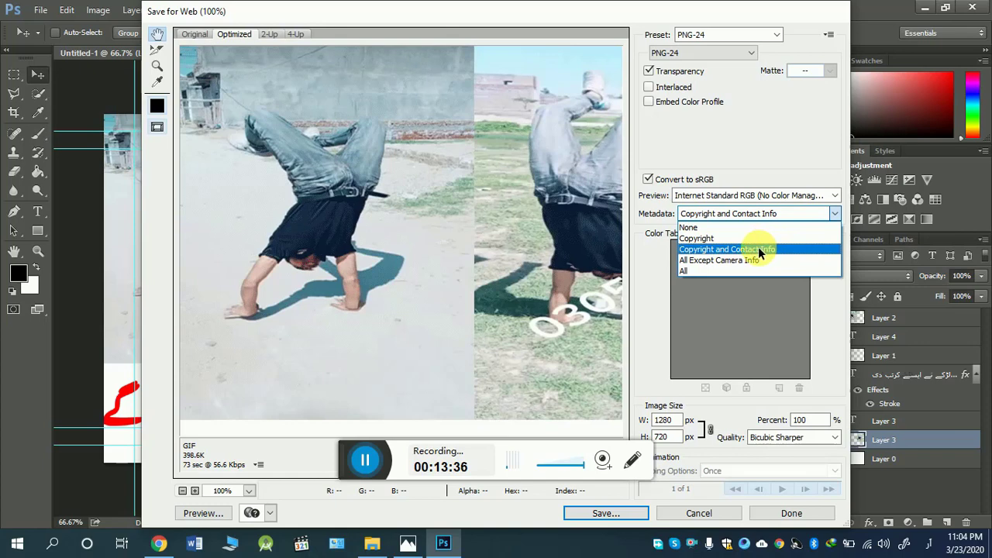
{"action": "left_click", "coordinate": [758, 248]}
{"action": "left_click", "coordinate": [834, 195]}
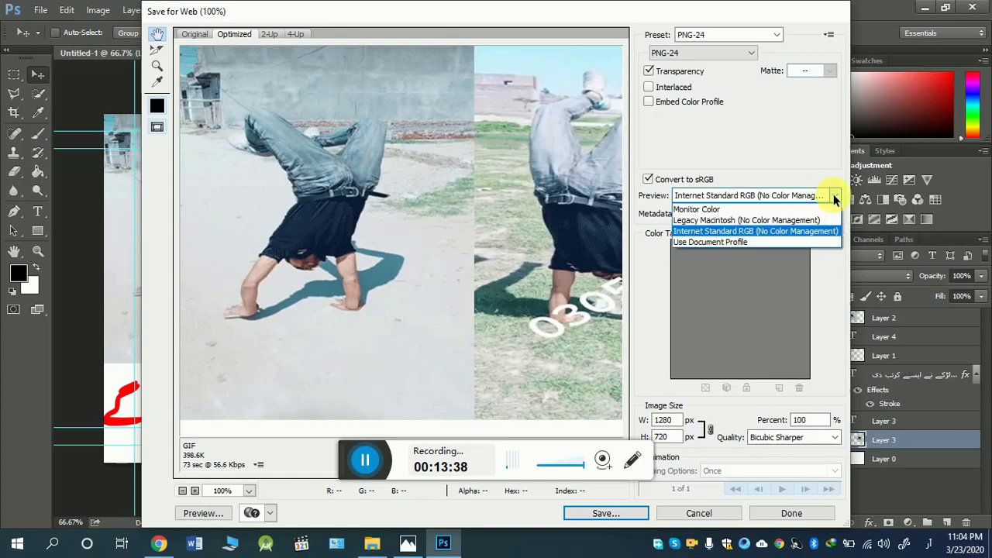
{"action": "left_click", "coordinate": [747, 232]}
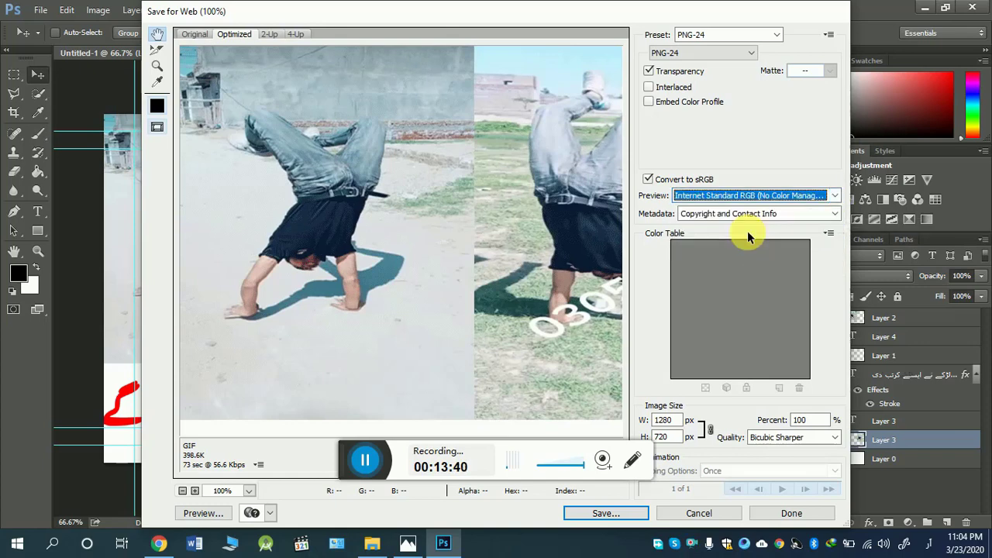
{"action": "left_click", "coordinate": [835, 439]}
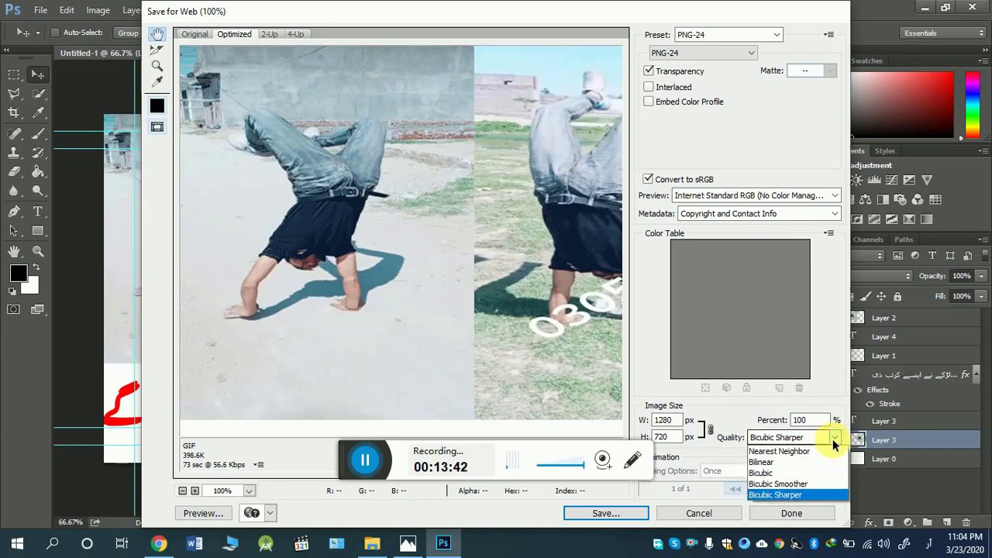
{"action": "left_click", "coordinate": [784, 492]}
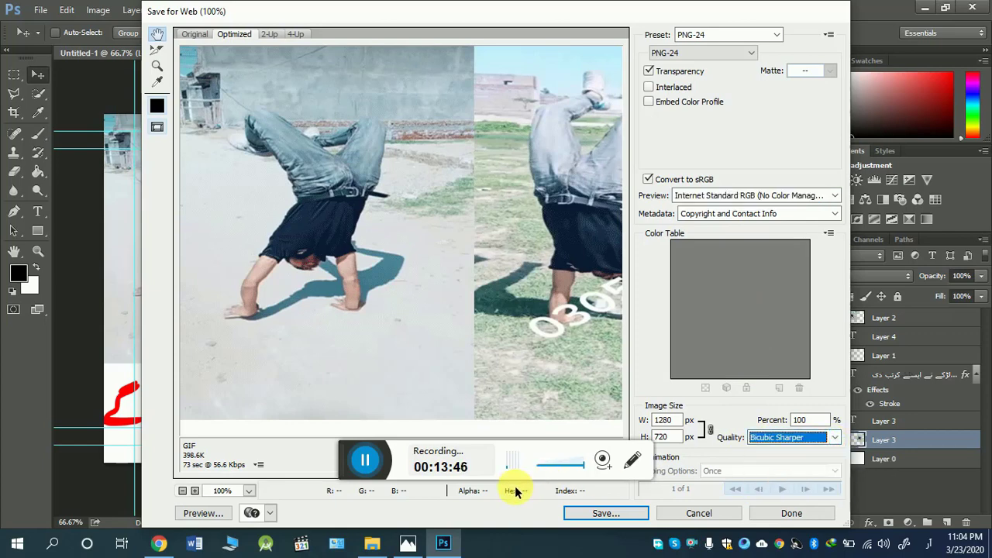
Switch the keyboard language to English (United States) and save the optimized image as mytumnail in the thumbnail folder
{"action": "left_click", "coordinate": [605, 514]}
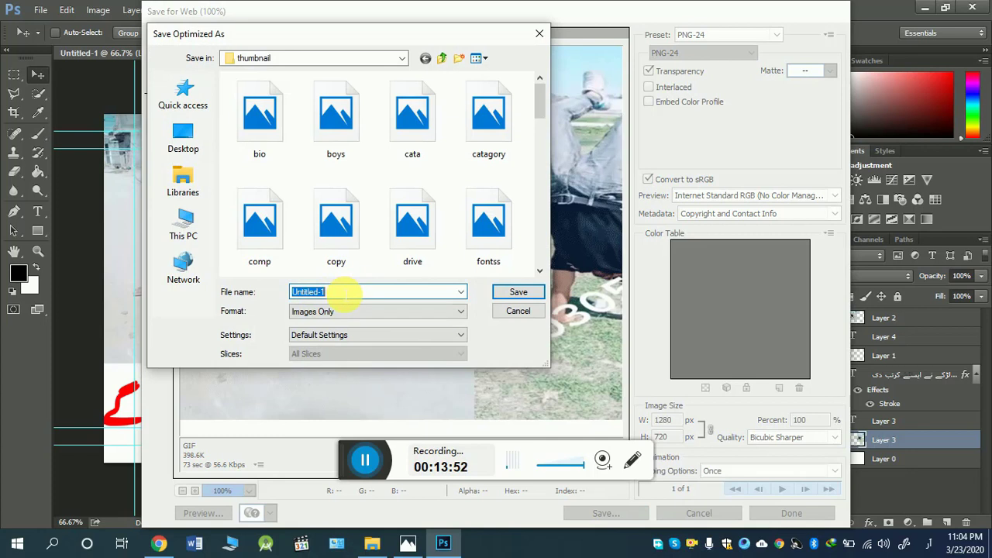
{"action": "type", "text": "t"}
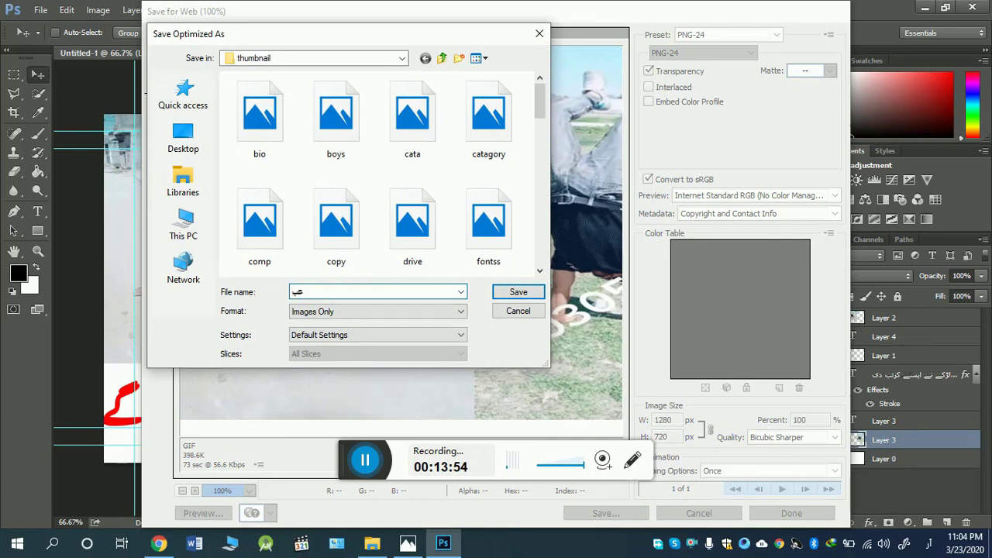
{"action": "left_click", "coordinate": [928, 543]}
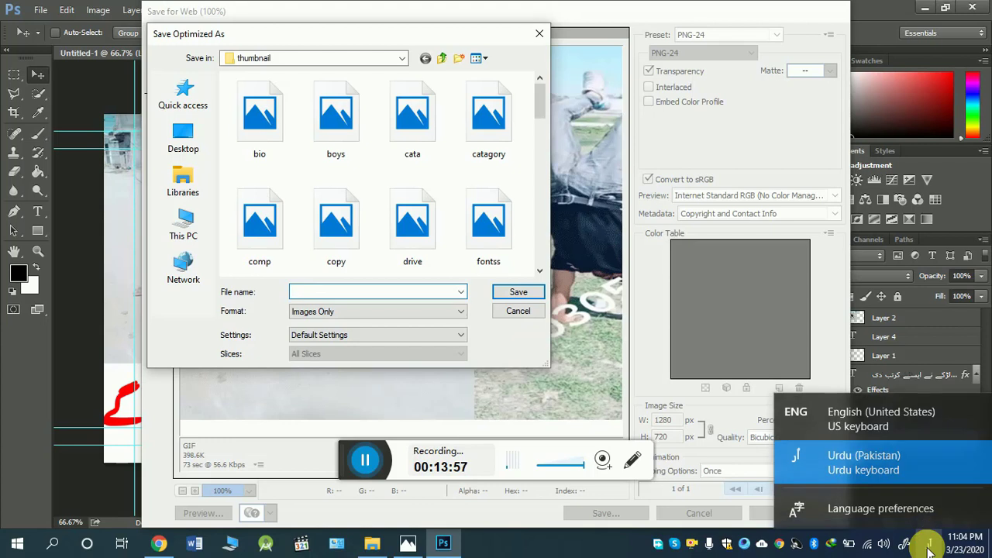
{"action": "left_click", "coordinate": [872, 428]}
{"action": "left_click", "coordinate": [388, 293]}
{"action": "type", "text": "m"}
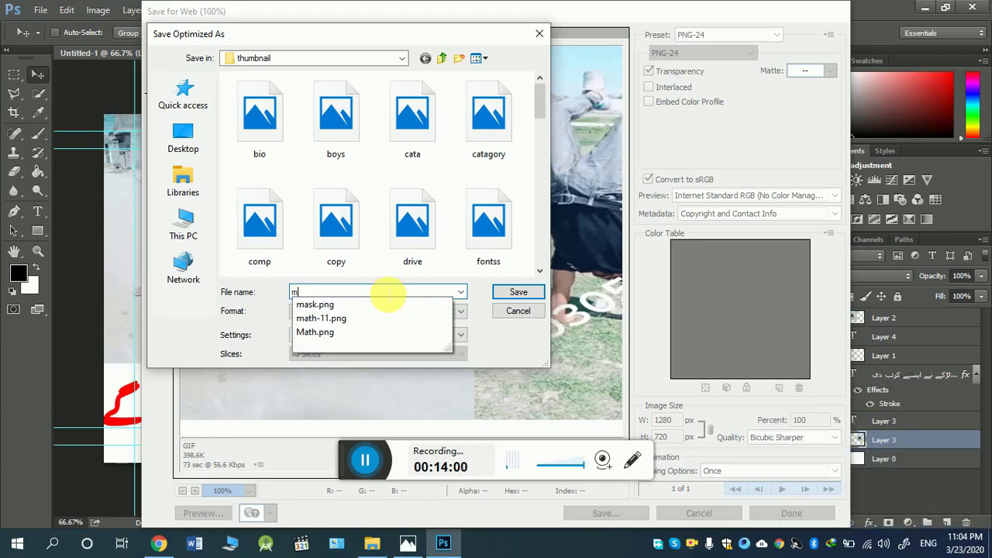
{"action": "type", "text": "ytumnail"}
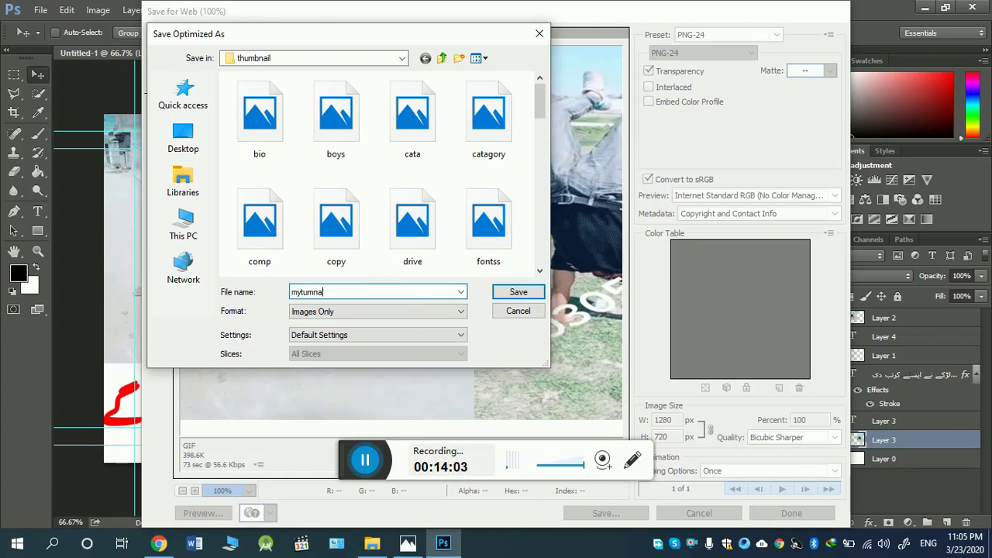
{"action": "left_click", "coordinate": [518, 292]}
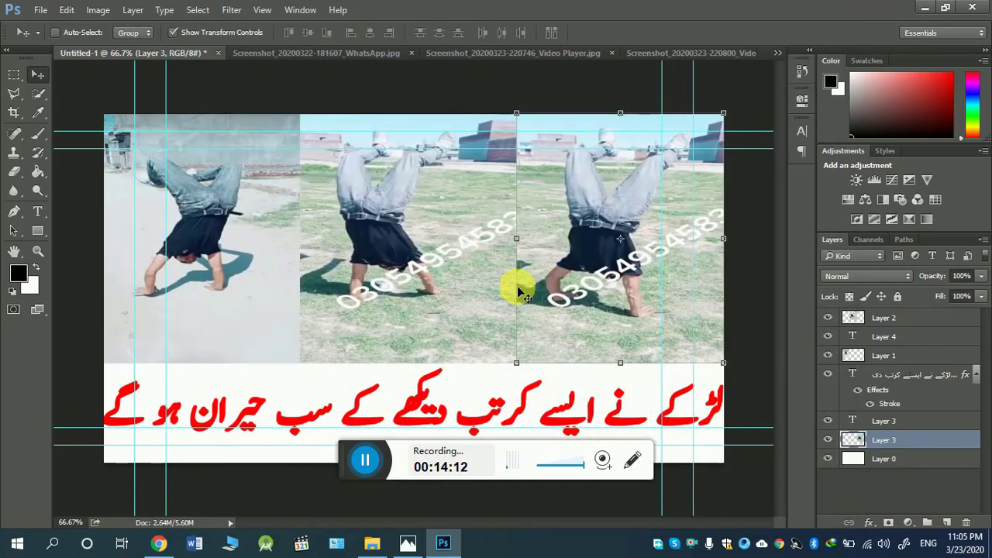
Clear the open windows off the desktop and open the exported mytumnail image from the thumbnail folder to check it
{"action": "left_click", "coordinate": [923, 8]}
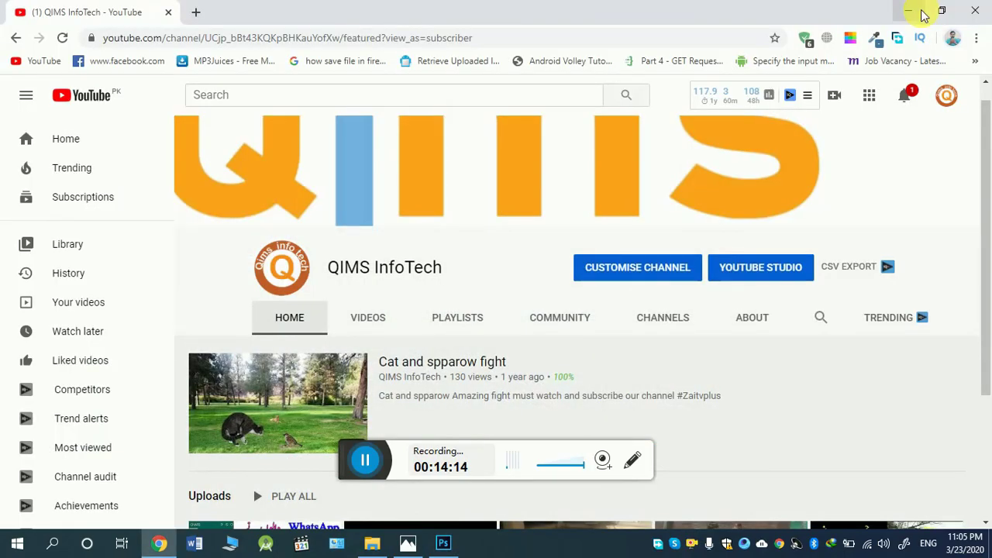
{"action": "left_click", "coordinate": [908, 12]}
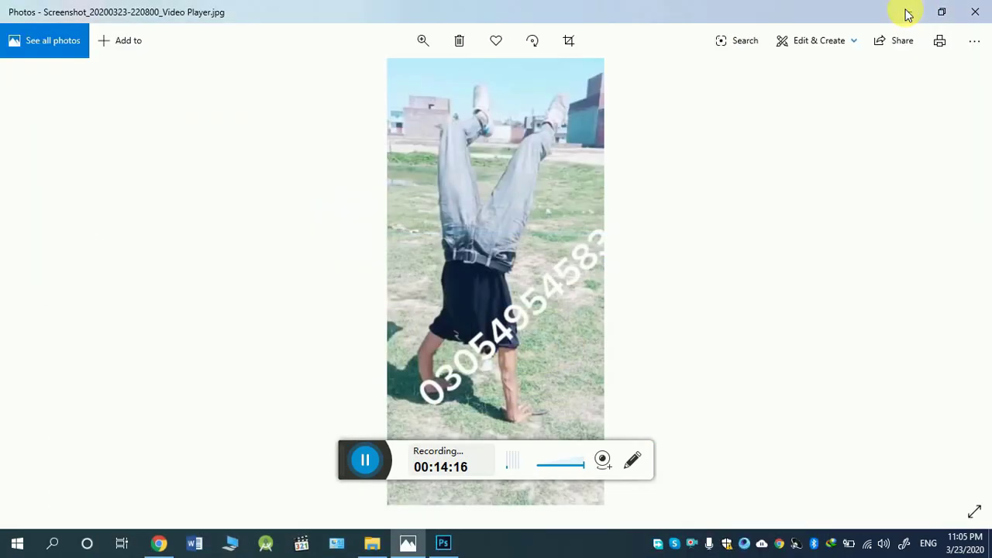
{"action": "left_click", "coordinate": [907, 11]}
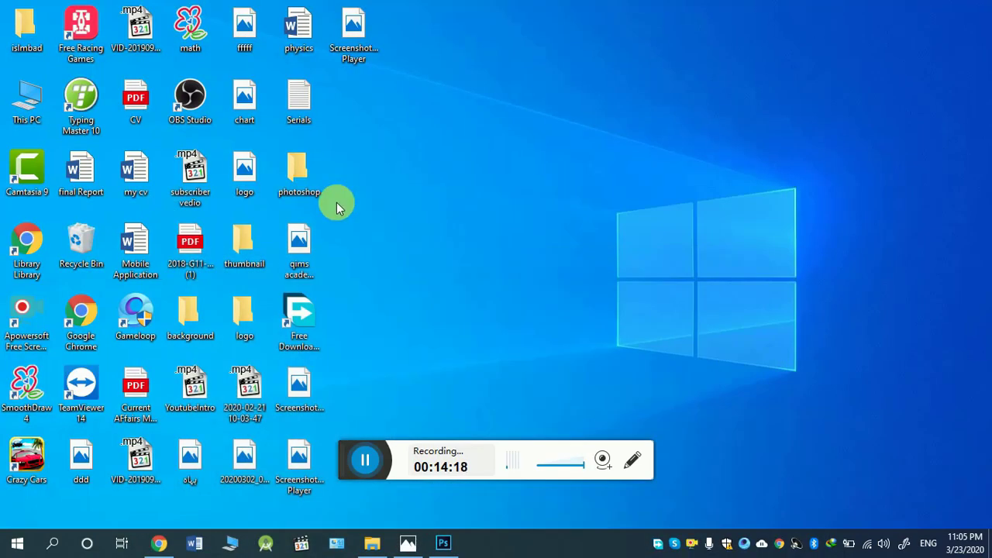
{"action": "double_click", "coordinate": [244, 266]}
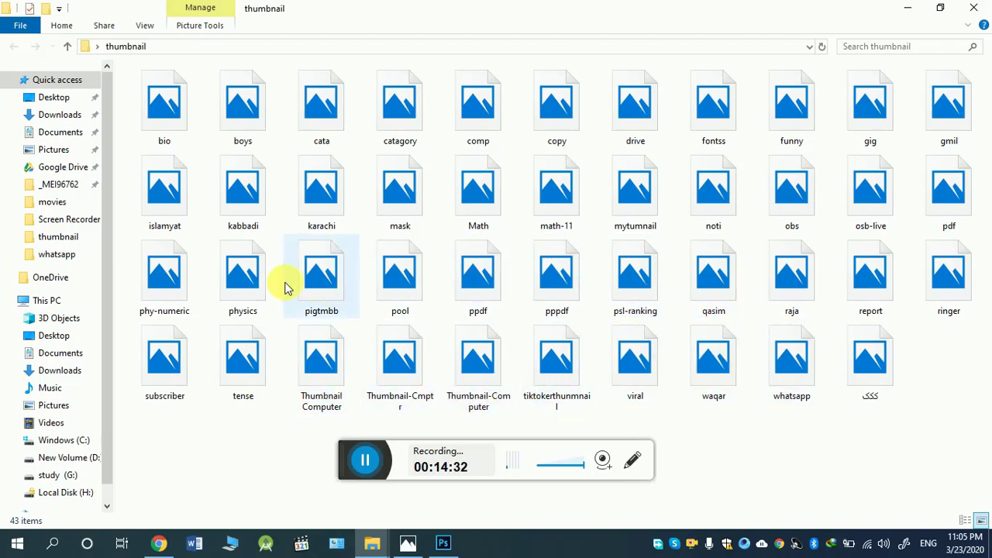
{"action": "left_click", "coordinate": [635, 200]}
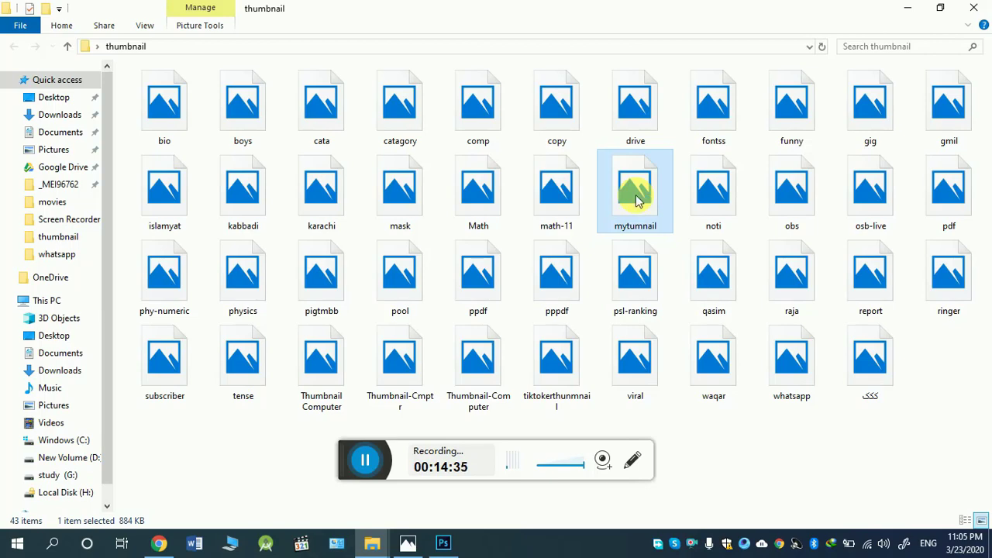
{"action": "double_click", "coordinate": [636, 200]}
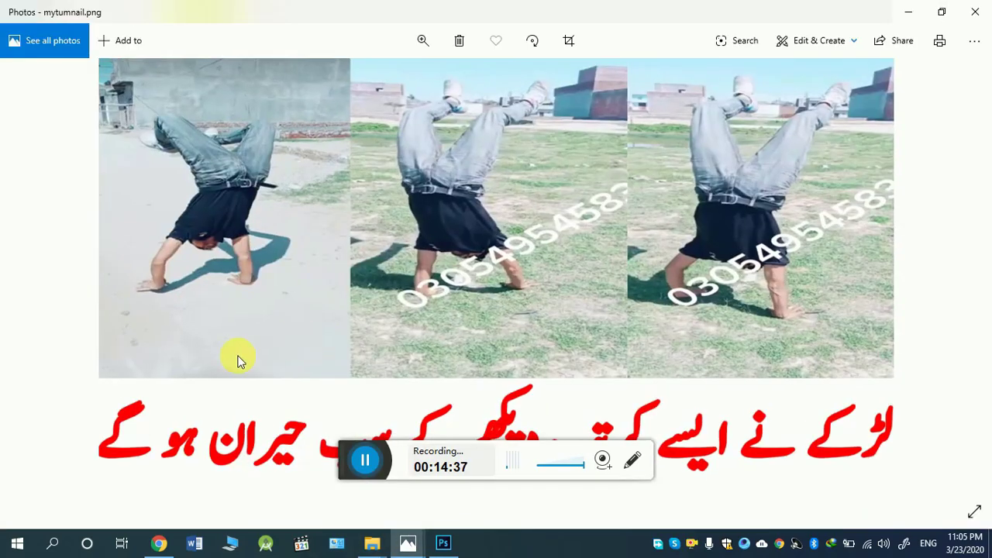